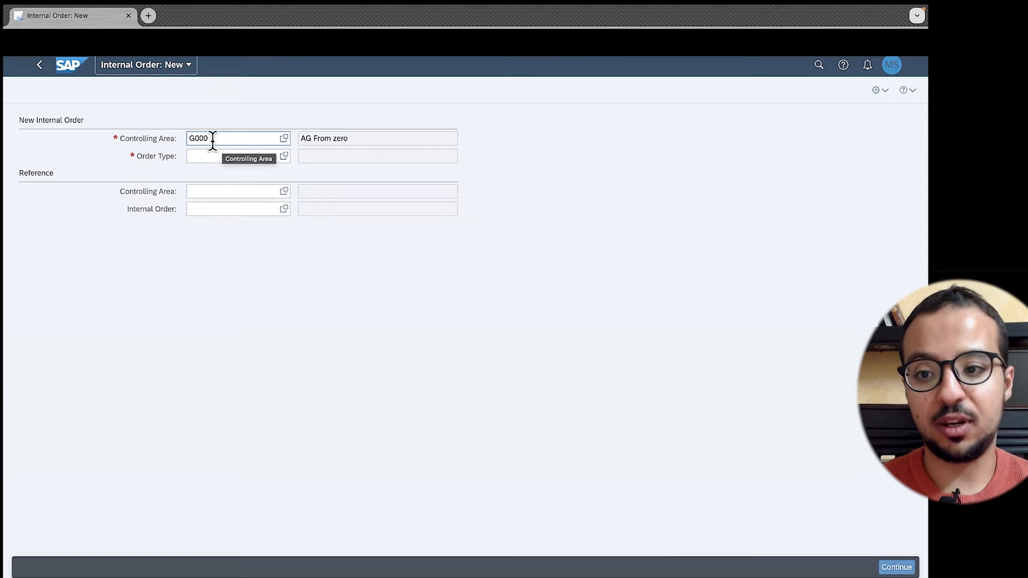
- Choose order type 0400 for the new internal order in controlling area G000 and continue to its master data
left_click(198, 154)
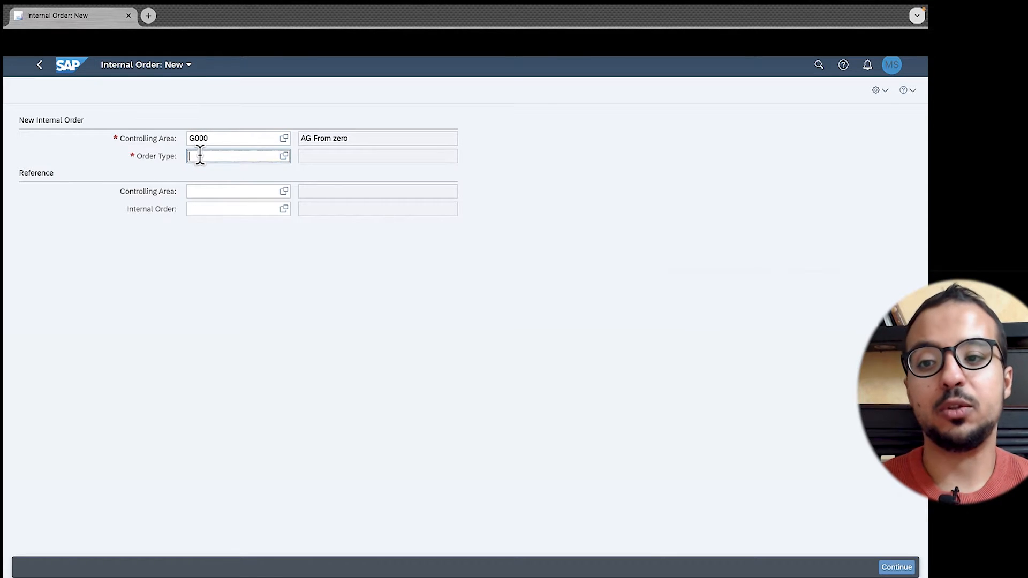
left_click(283, 156)
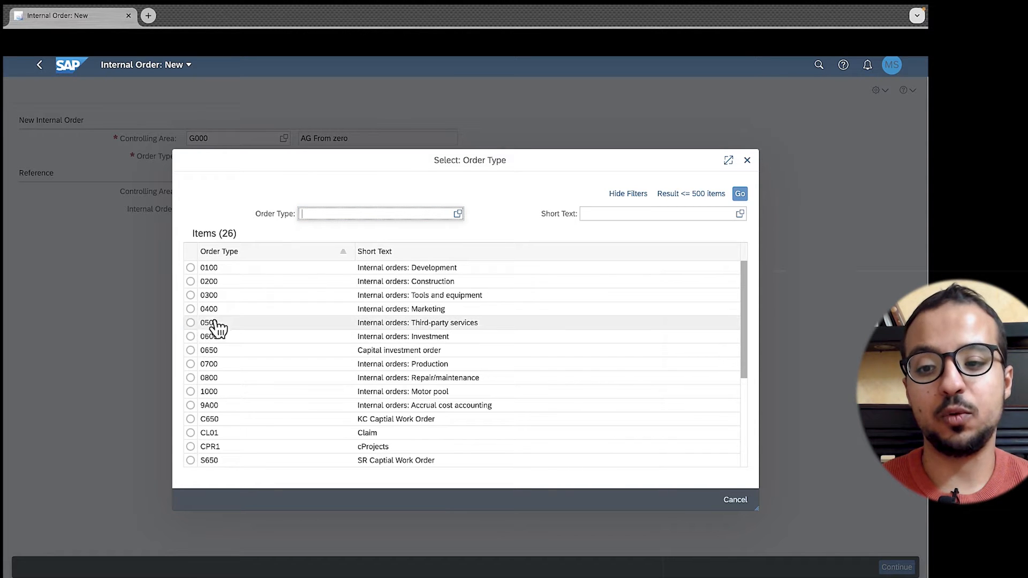
left_click(260, 315)
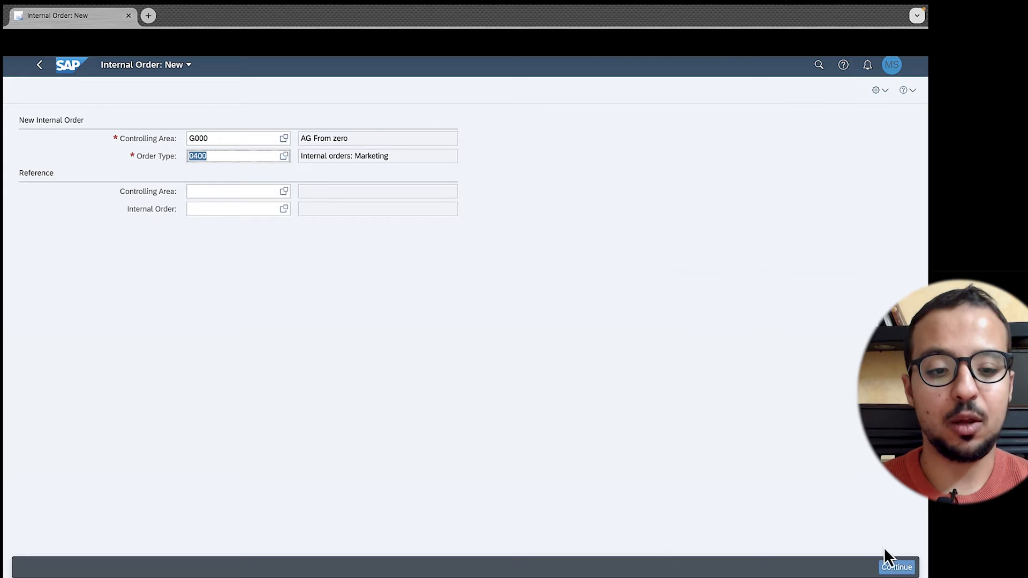
left_click(897, 567)
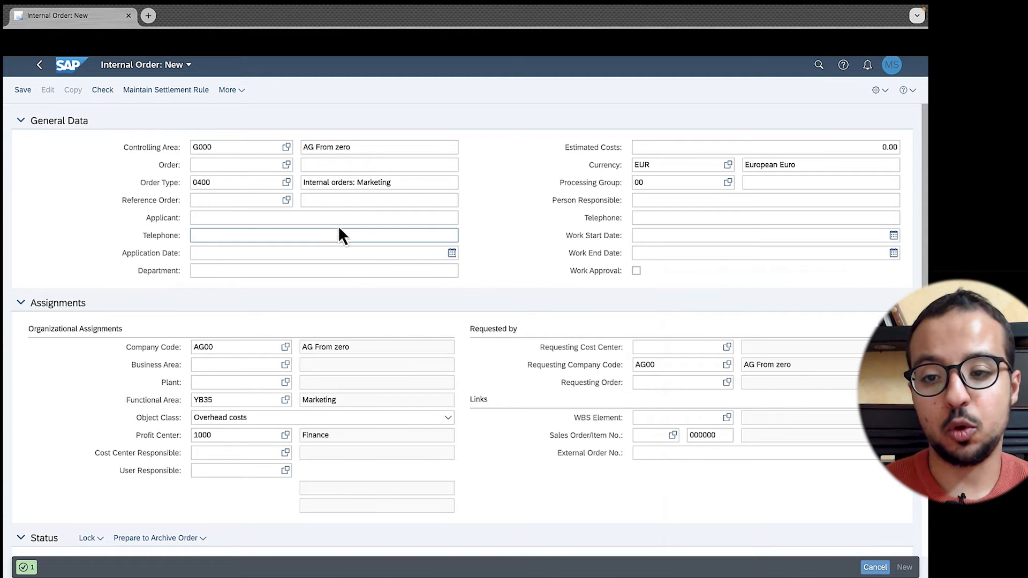
- Enter the order description "Marketing campaign 1" and review the profit center, responsible cost center and requesting cost center fields
left_click(323, 166)
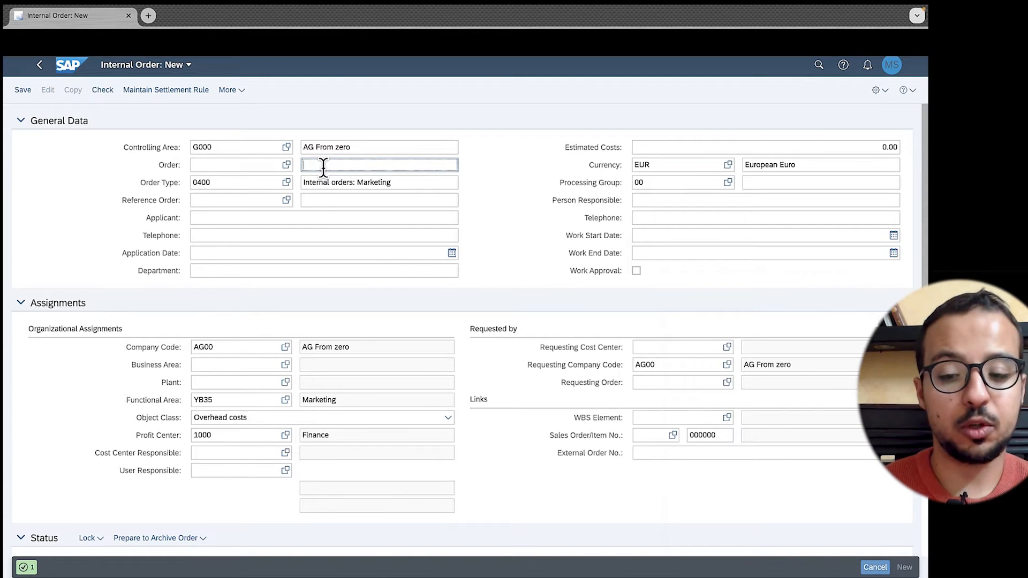
type("Marketing campaign 1")
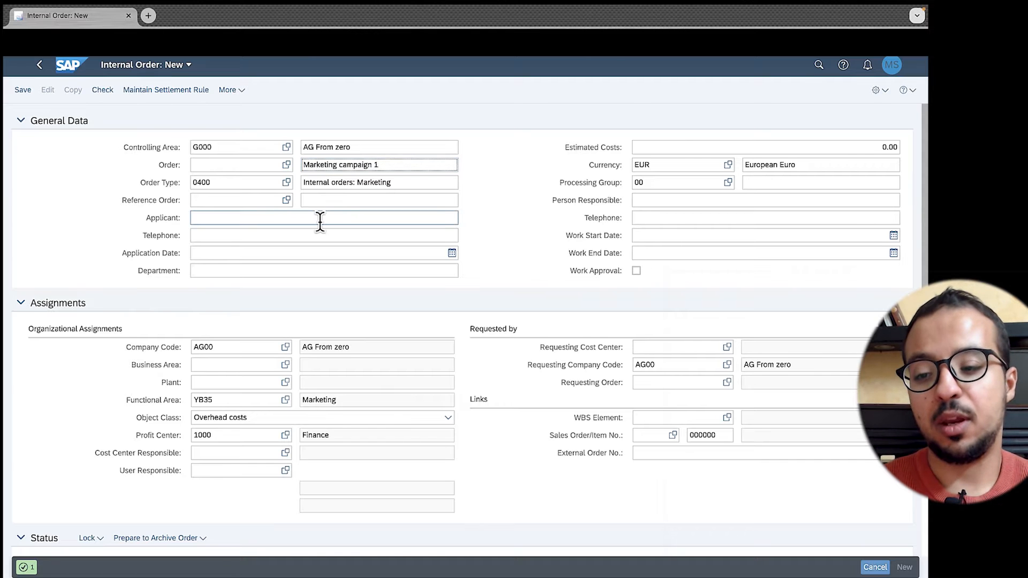
scroll(320, 223, "down", 2)
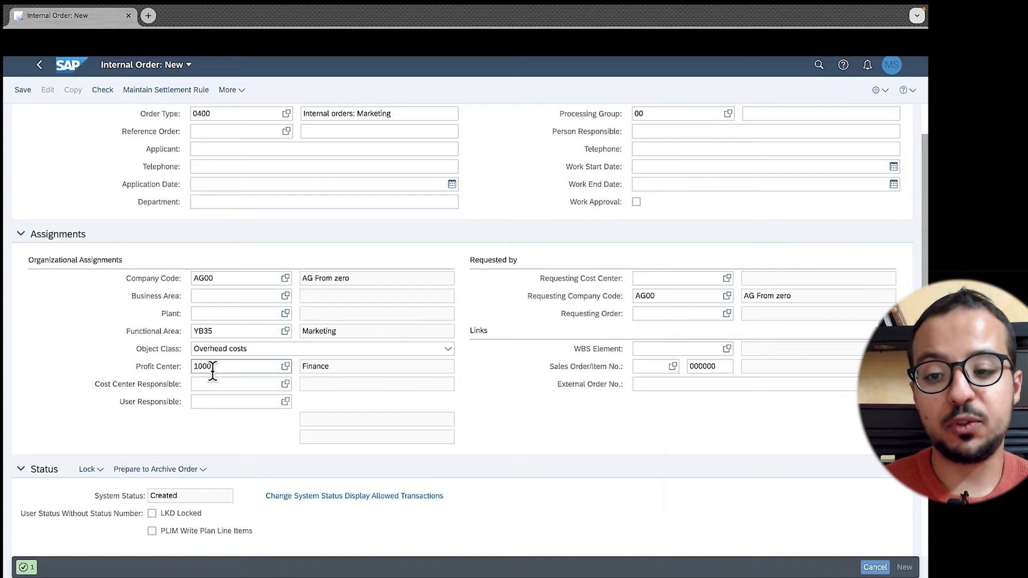
left_click_drag(230, 370, 188, 370)
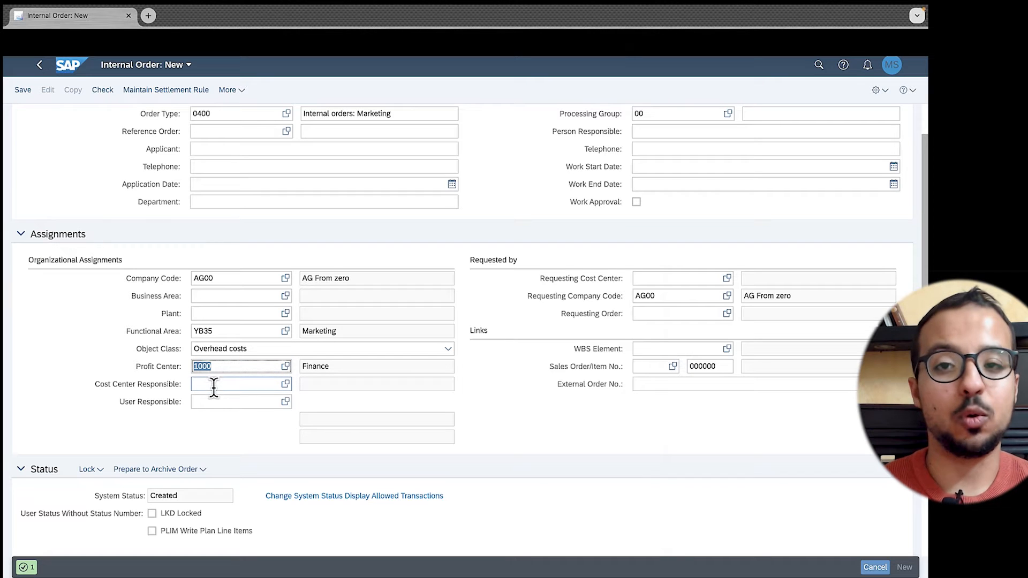
left_click(213, 384)
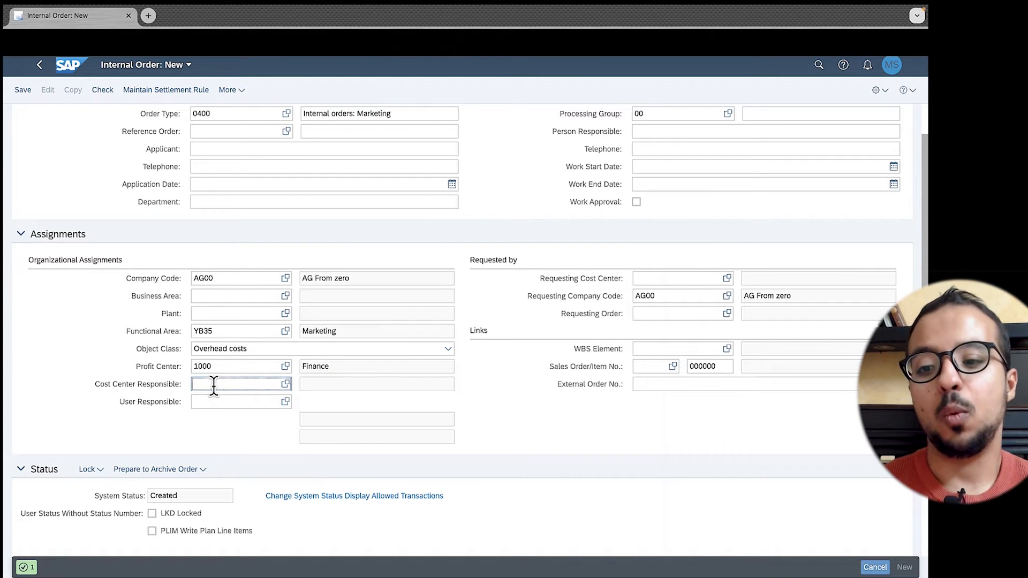
left_click(639, 278)
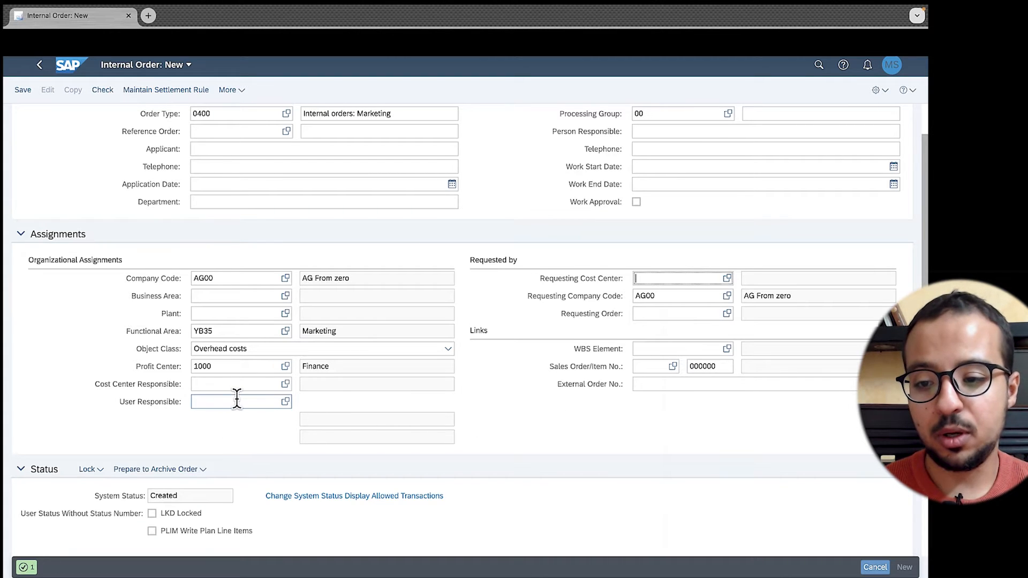
- Change the order's system status to Release
scroll(239, 399, "down", 4)
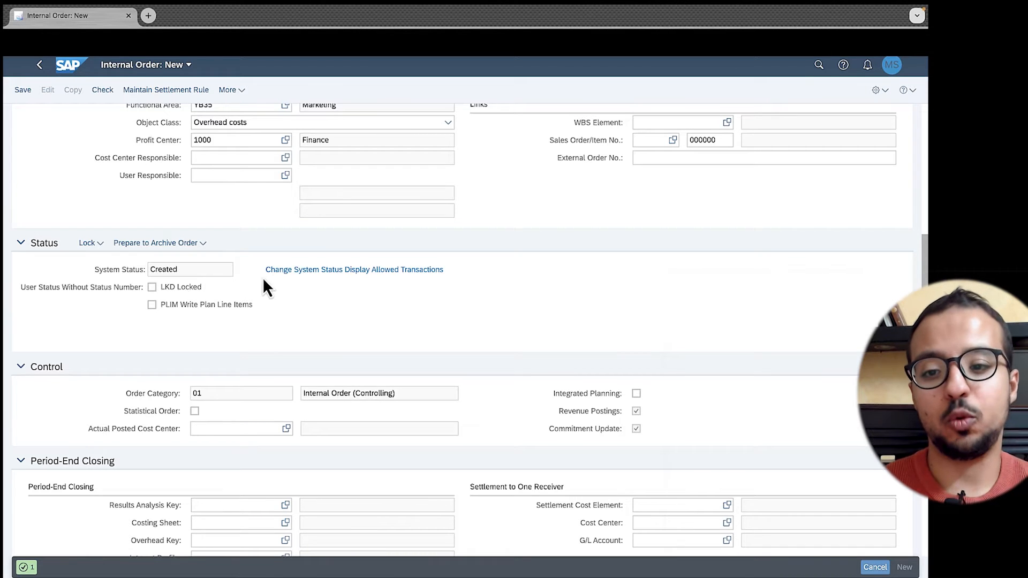
left_click(286, 273)
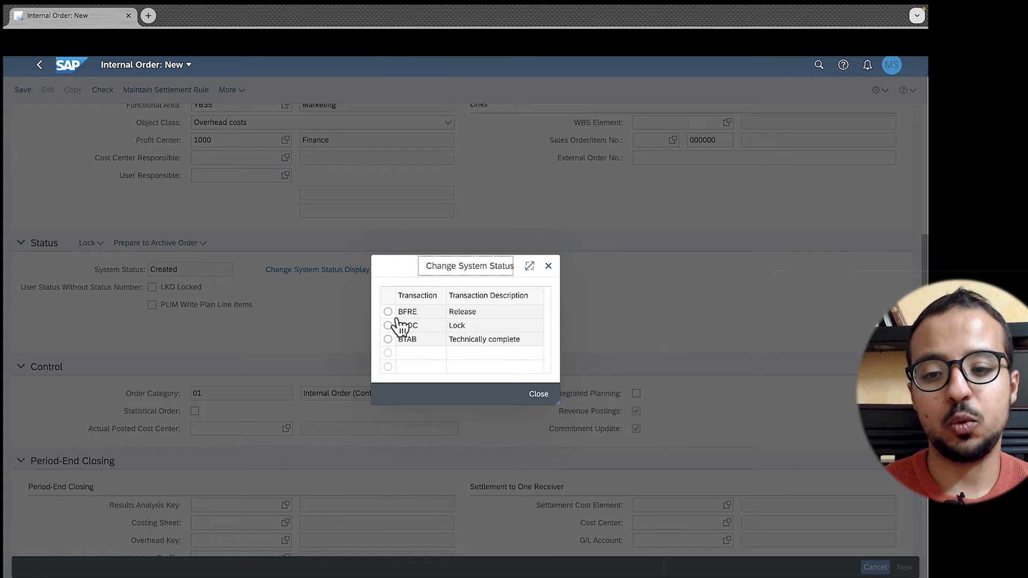
left_click(387, 312)
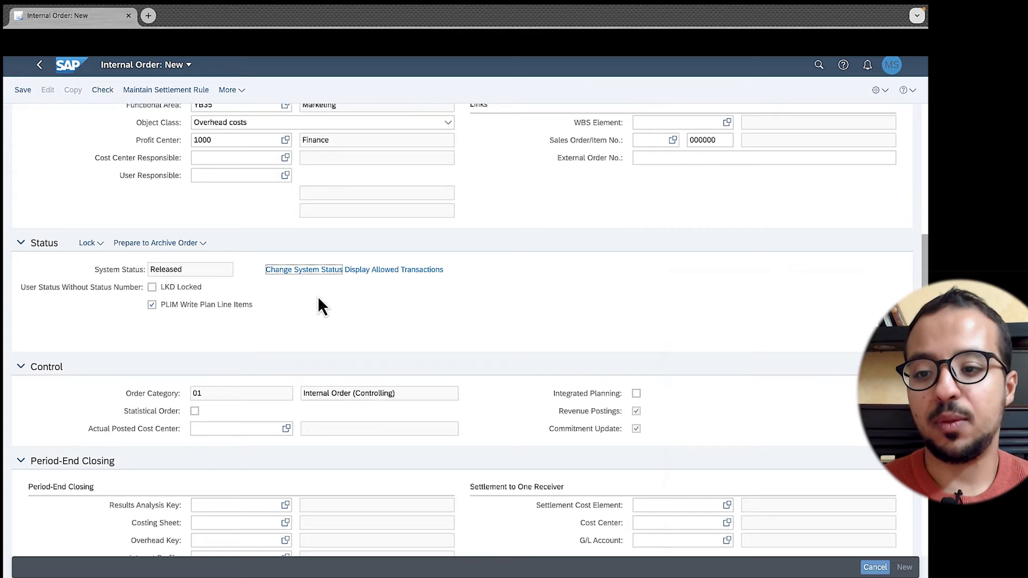
- Review the order's control, period-end closing and investment fields, and select Overhead costs as its object class
scroll(302, 340, "down", 4)
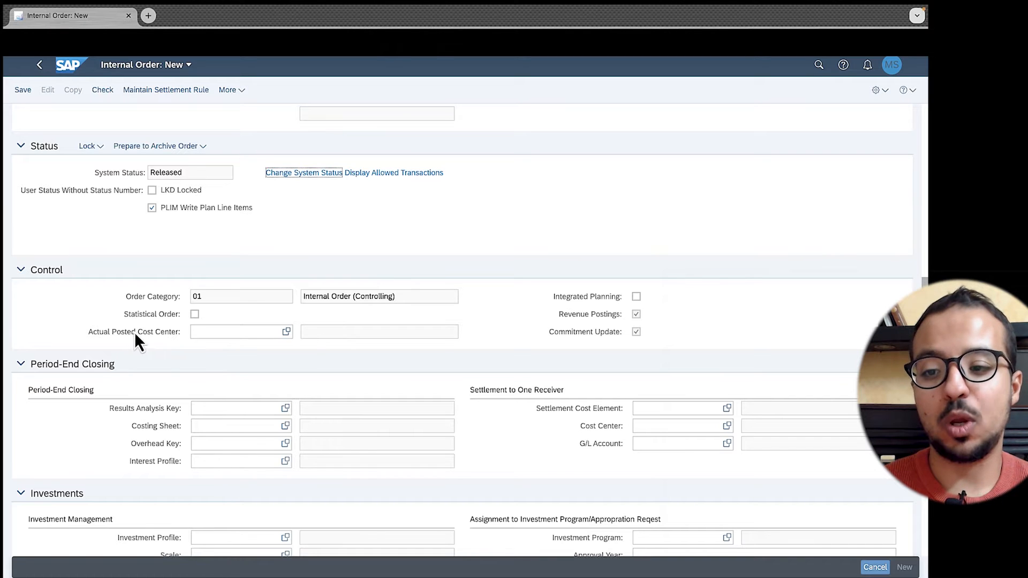
left_click(214, 333)
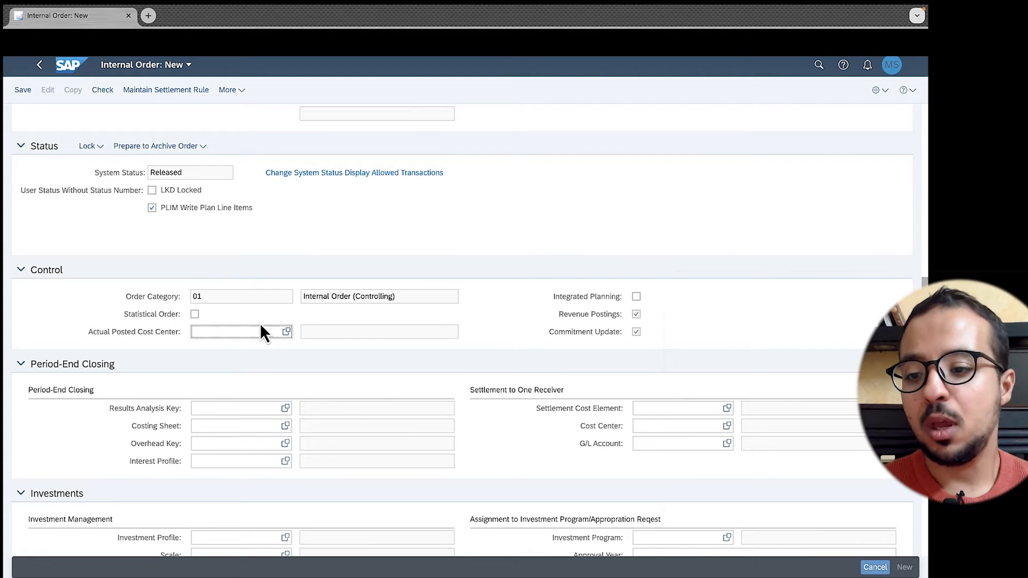
scroll(271, 382, "down", 1)
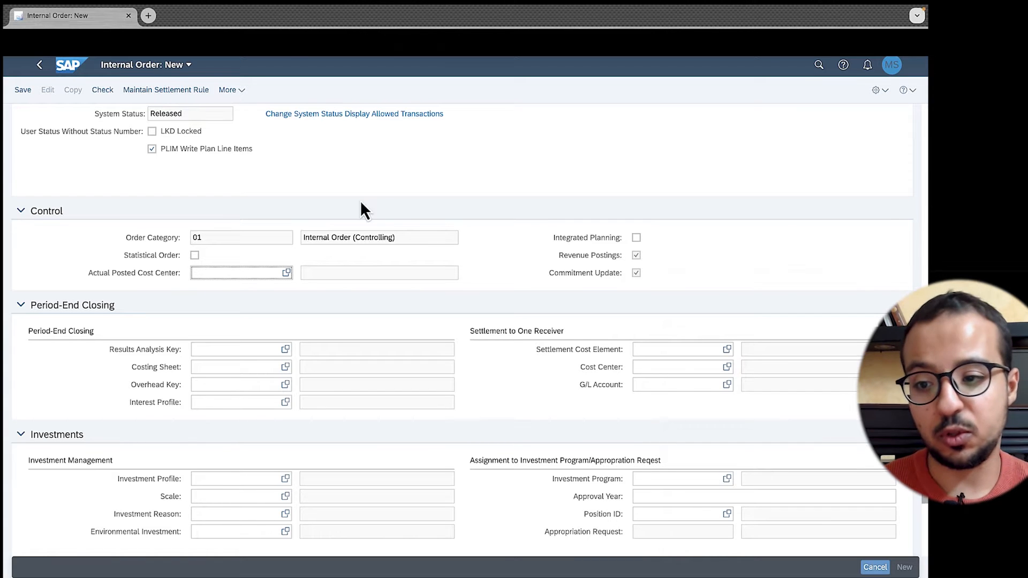
scroll(440, 312, "down", 3)
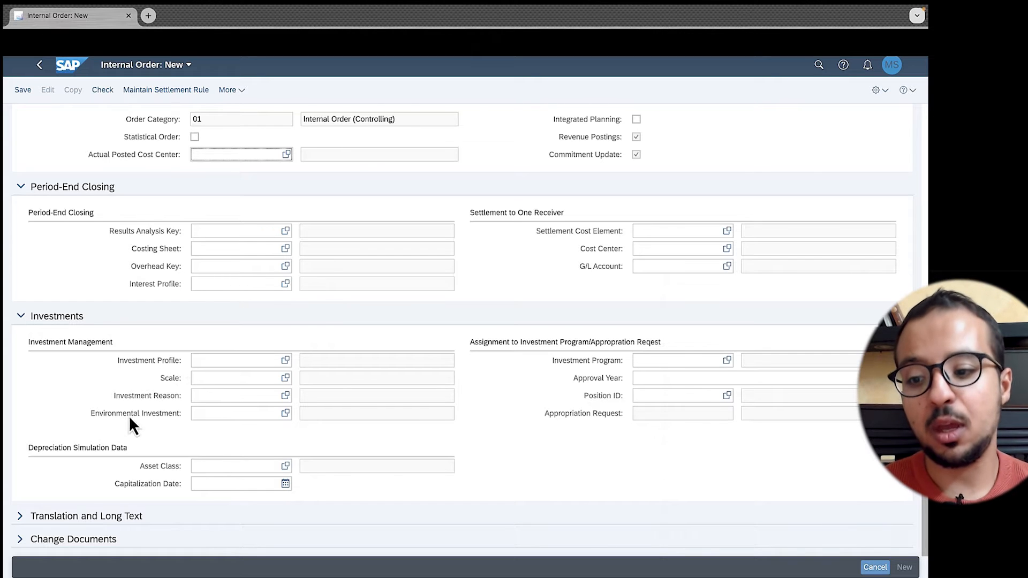
scroll(273, 306, "up", 3)
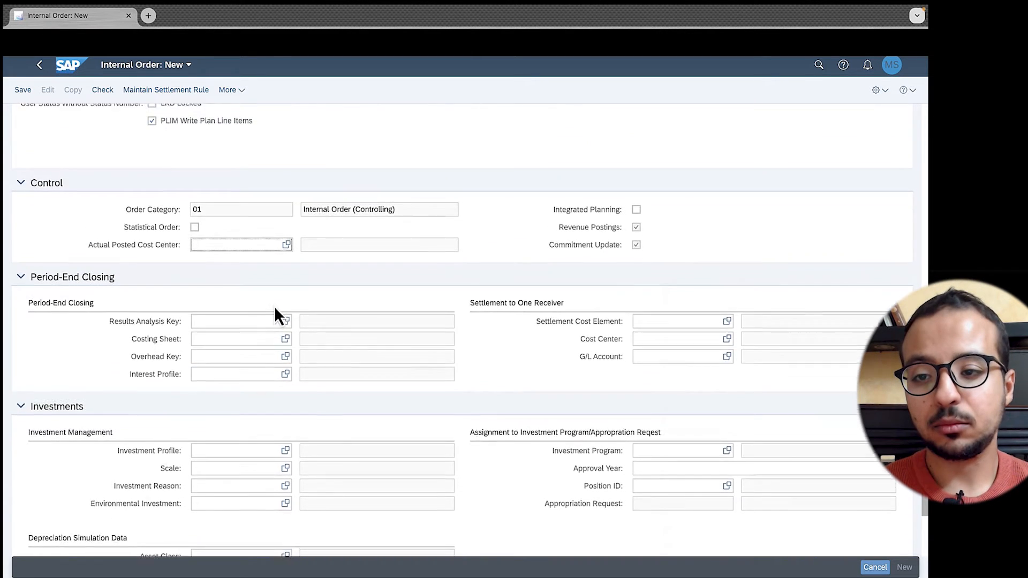
scroll(275, 306, "up", 5)
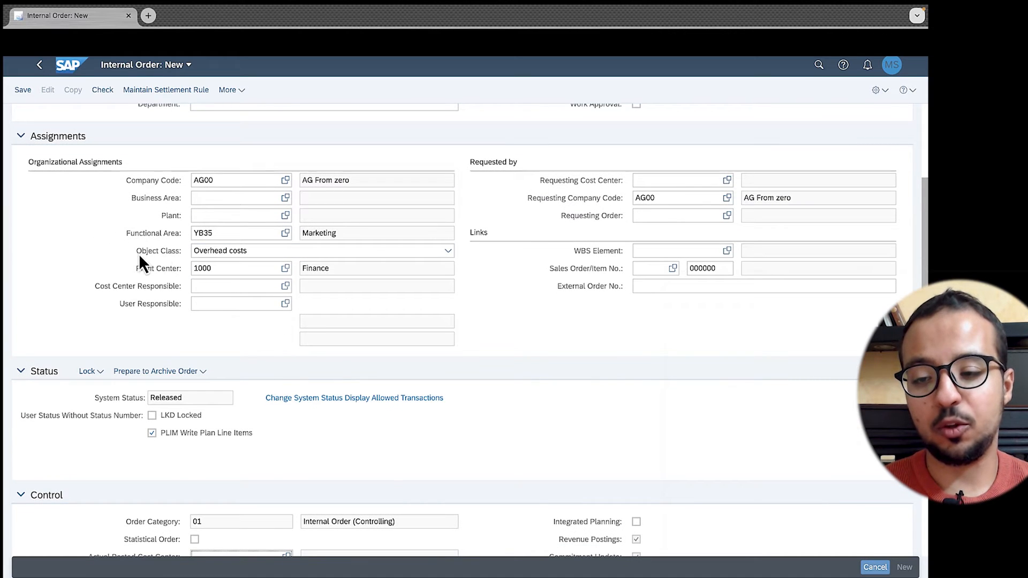
left_click(291, 253)
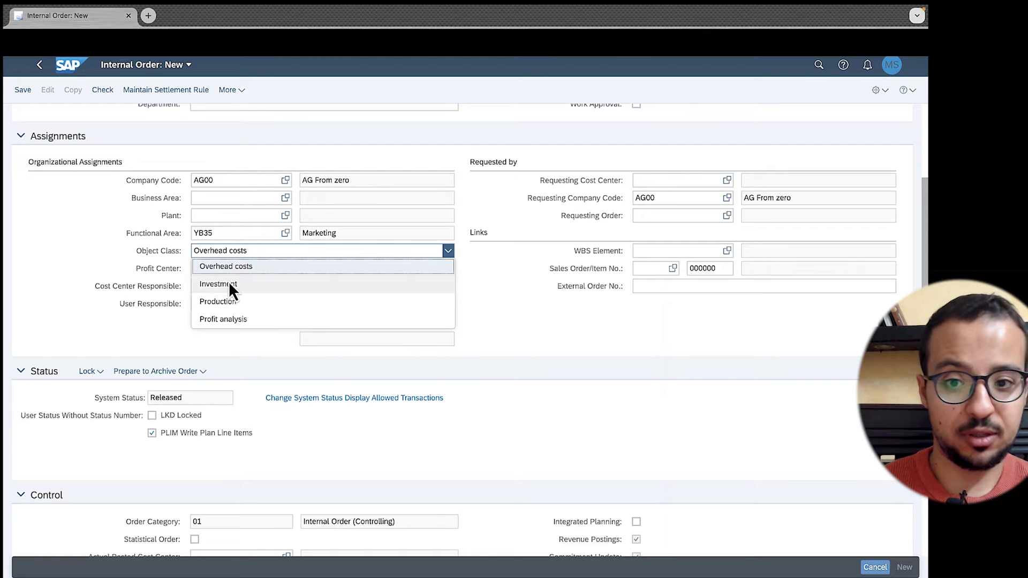
left_click(262, 266)
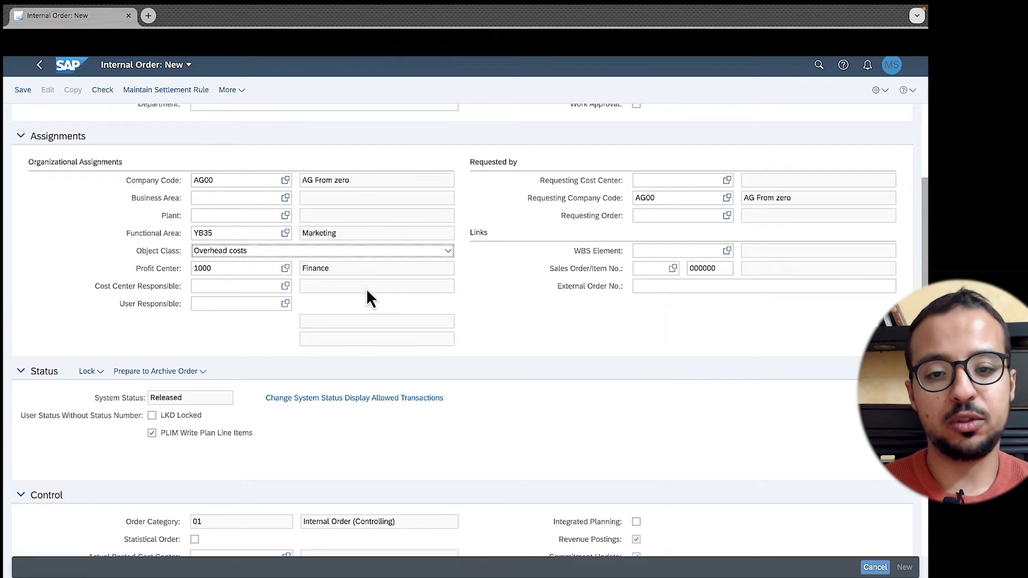
- Look at the order's settlement rule, leave it without distribution rules, and save the internal order
scroll(431, 275, "up", 3)
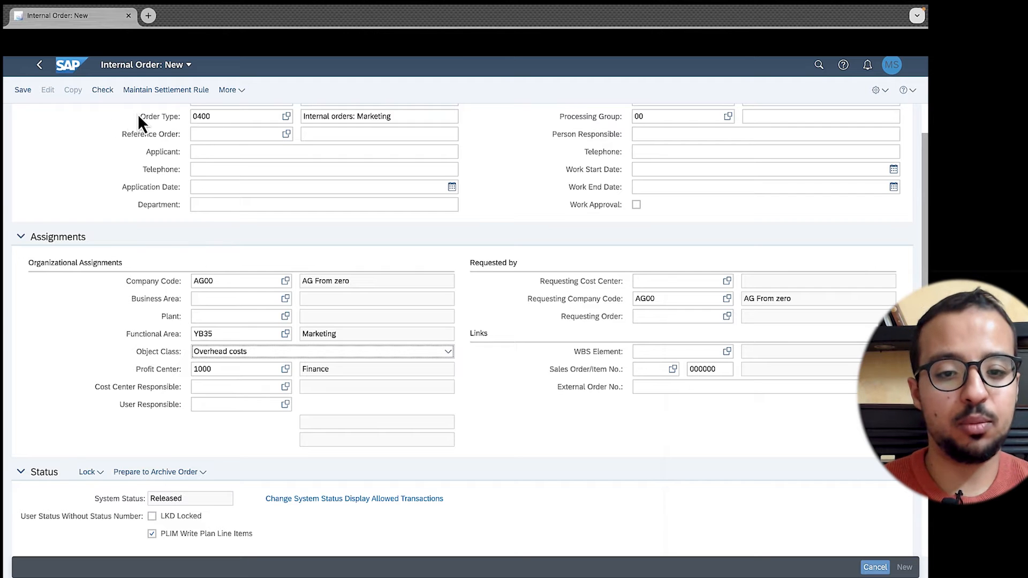
left_click(145, 91)
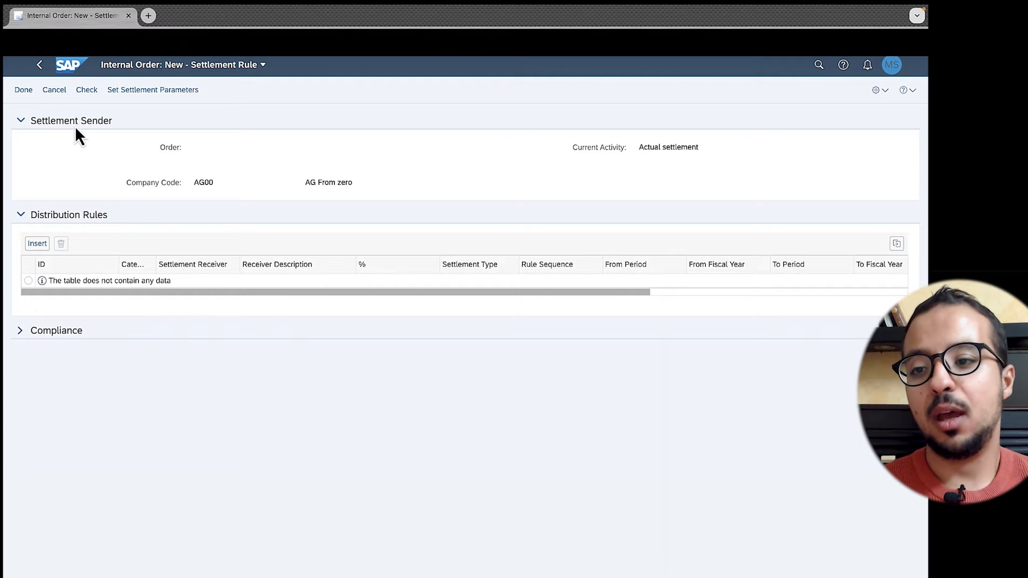
left_click(54, 90)
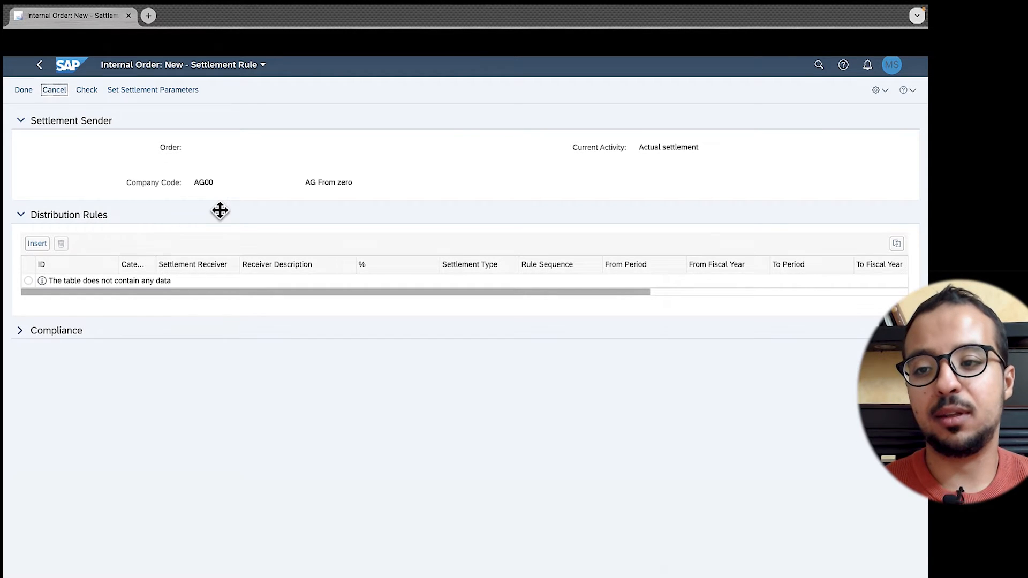
left_click(23, 91)
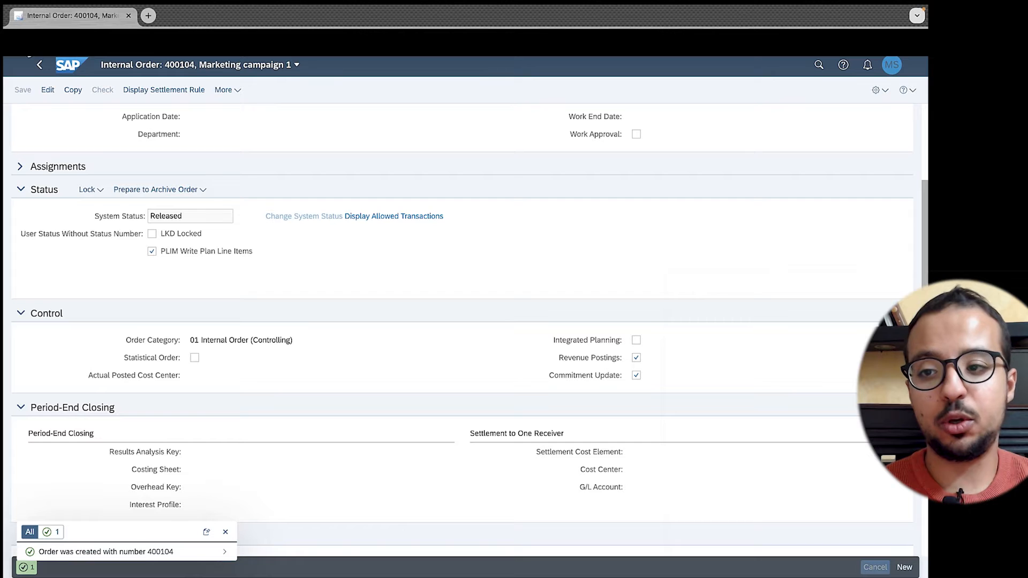
- Return to the internal orders list, refresh it, and copy the Marketing campaign 1 order
left_click(39, 65)
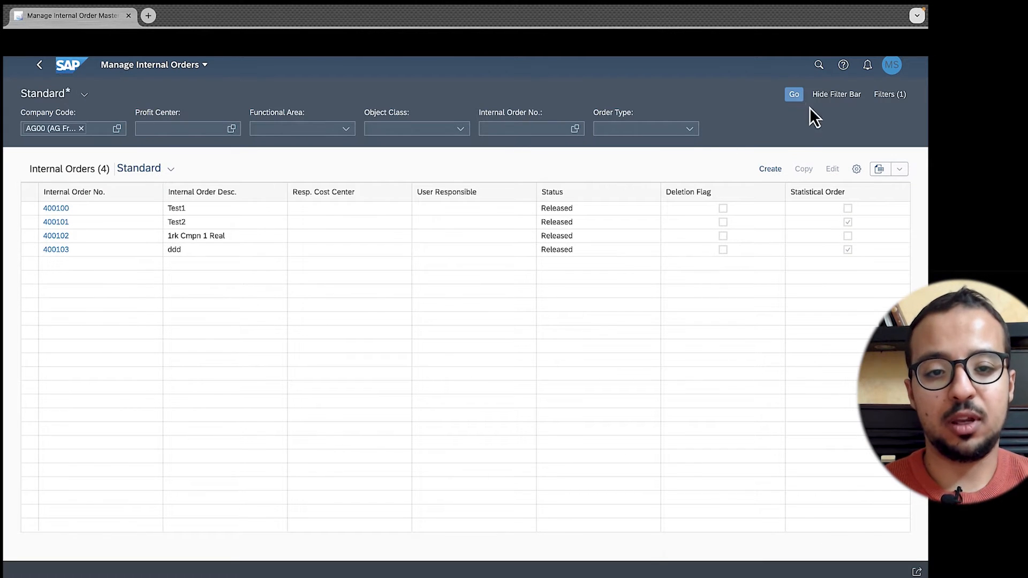
left_click(795, 99)
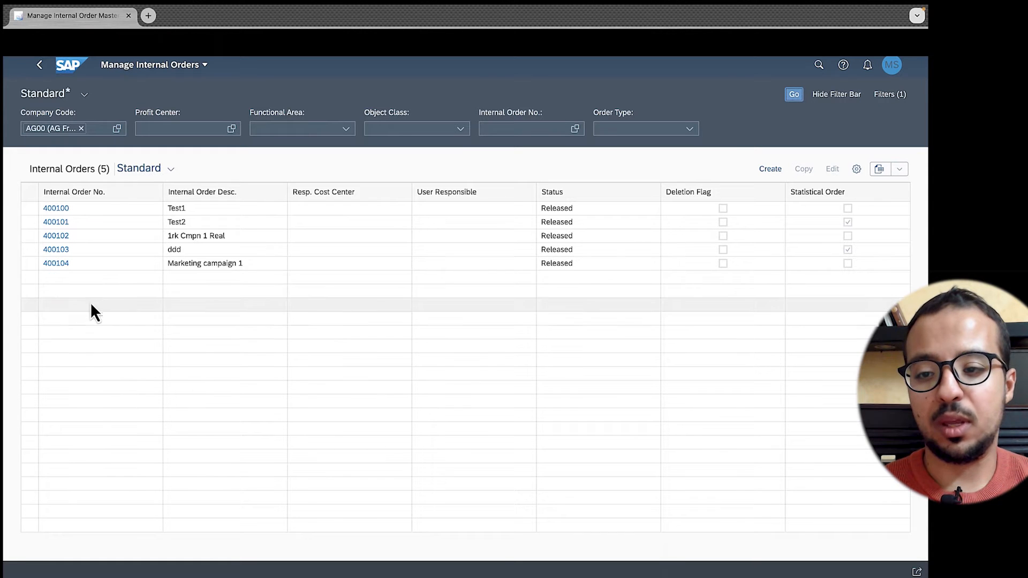
left_click(28, 265)
left_click(812, 173)
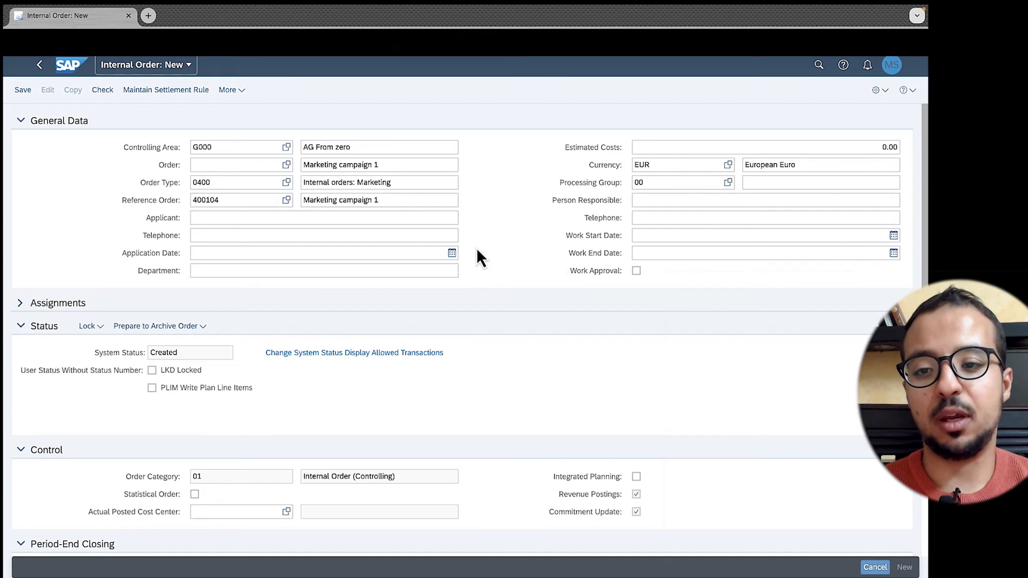
- Change the copied order's description to "Marketing campaign statistical"
left_click(408, 163)
key("BackSpace")
type("stat")
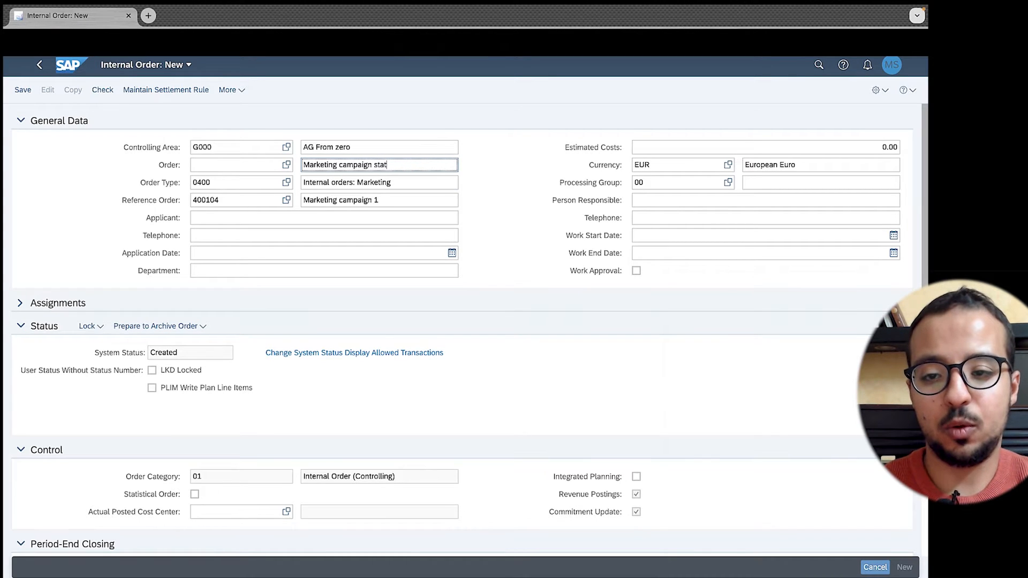
type("istical")
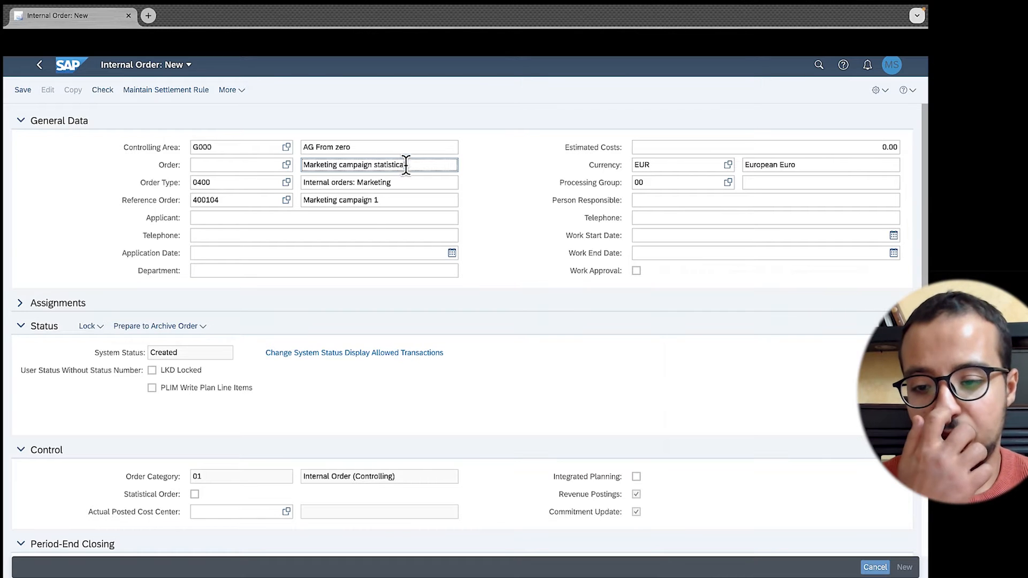
- Mark the copied order as a statistical order in its control data
scroll(365, 246, "down", 5)
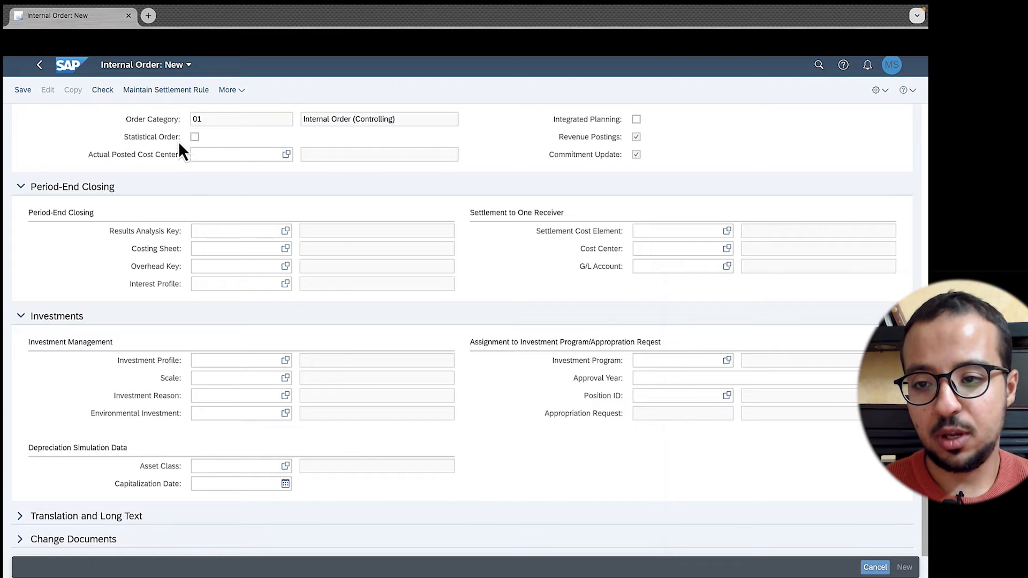
scroll(180, 145, "up", 1)
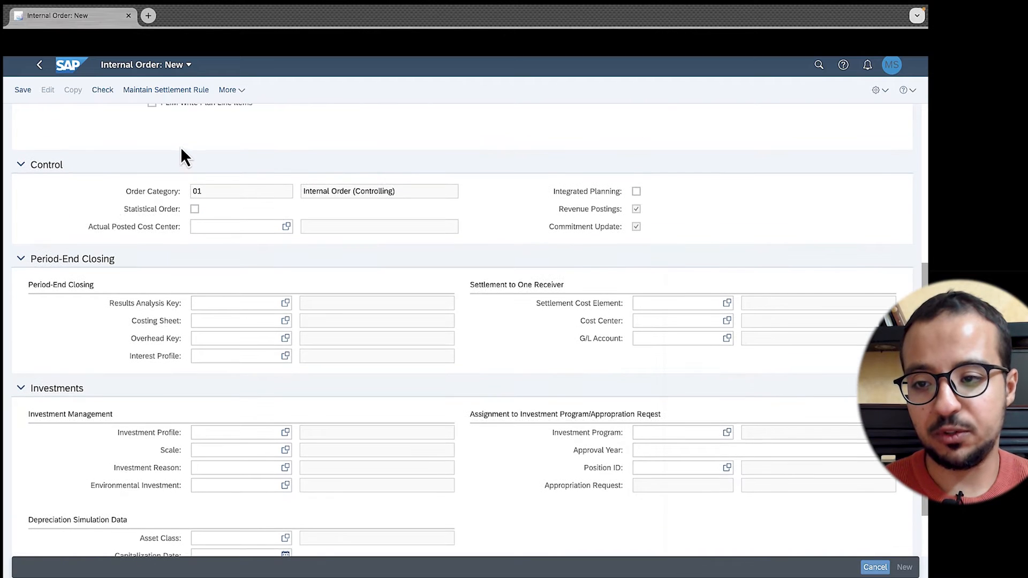
left_click(195, 210)
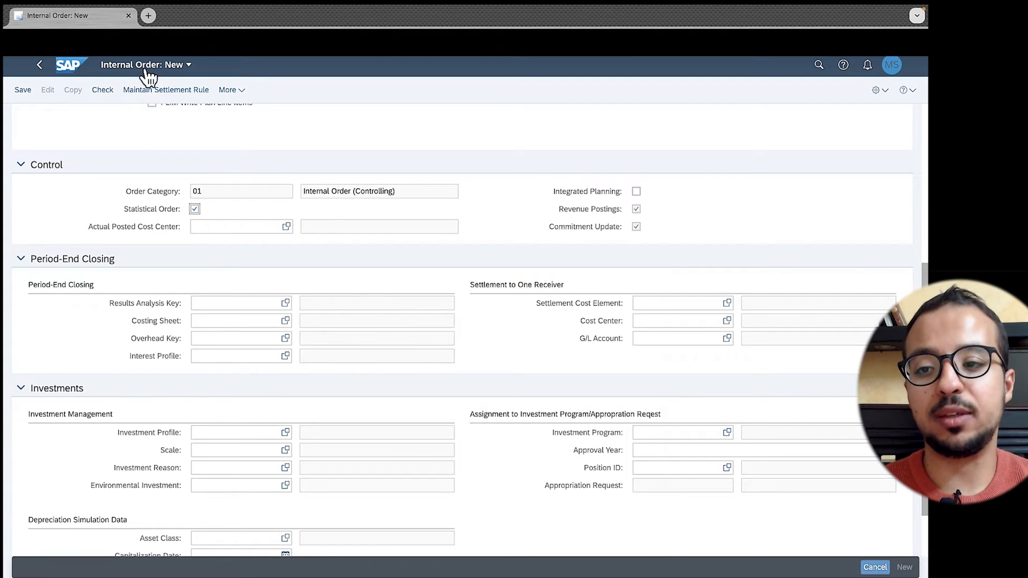
- Try to maintain a settlement rule for the statistical order and read the details of the system message
left_click(152, 95)
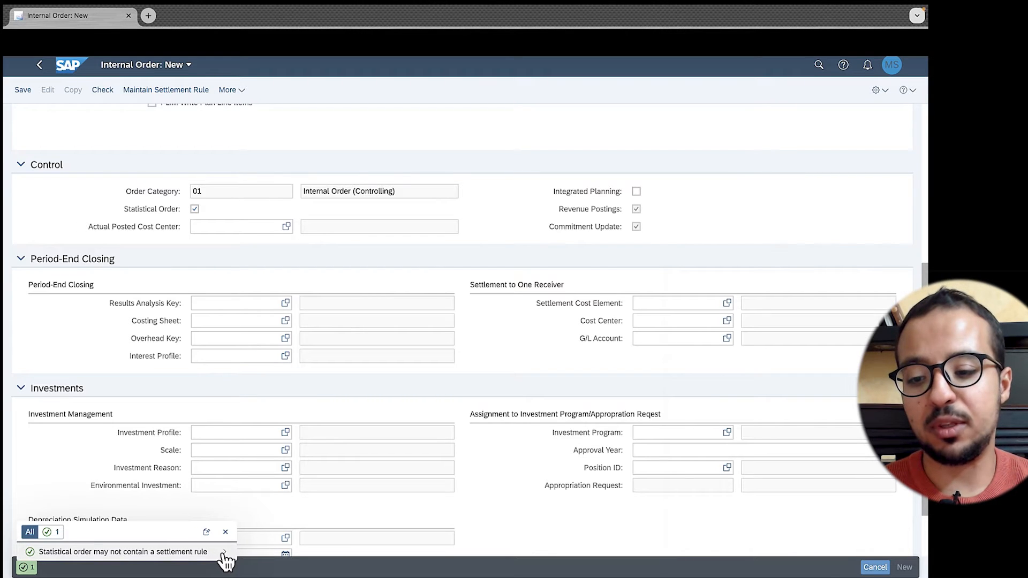
left_click(224, 552)
left_click_drag(133, 317, 330, 172)
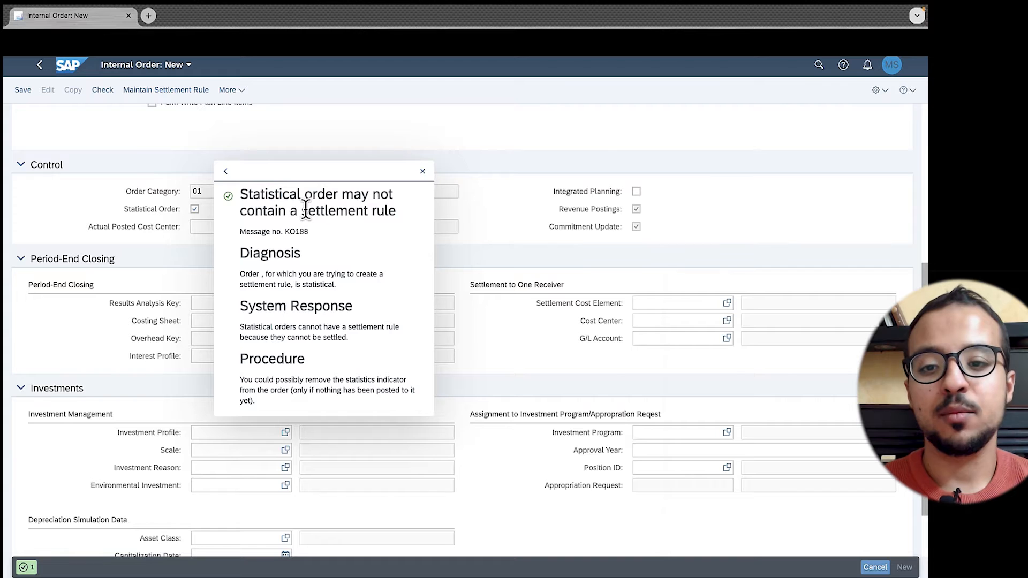
- Save the statistical internal order and bring its status section into view
left_click(423, 172)
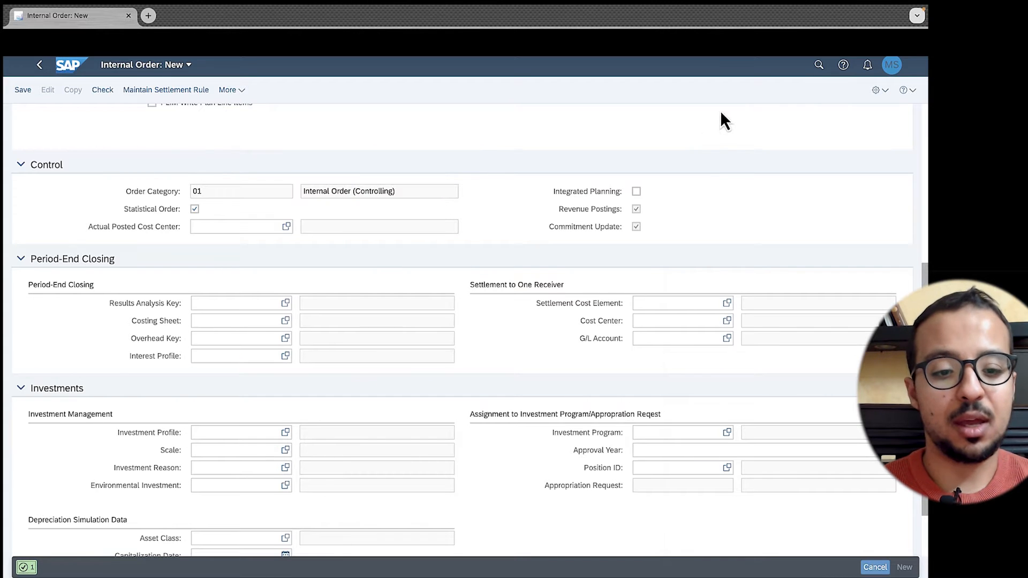
left_click(22, 89)
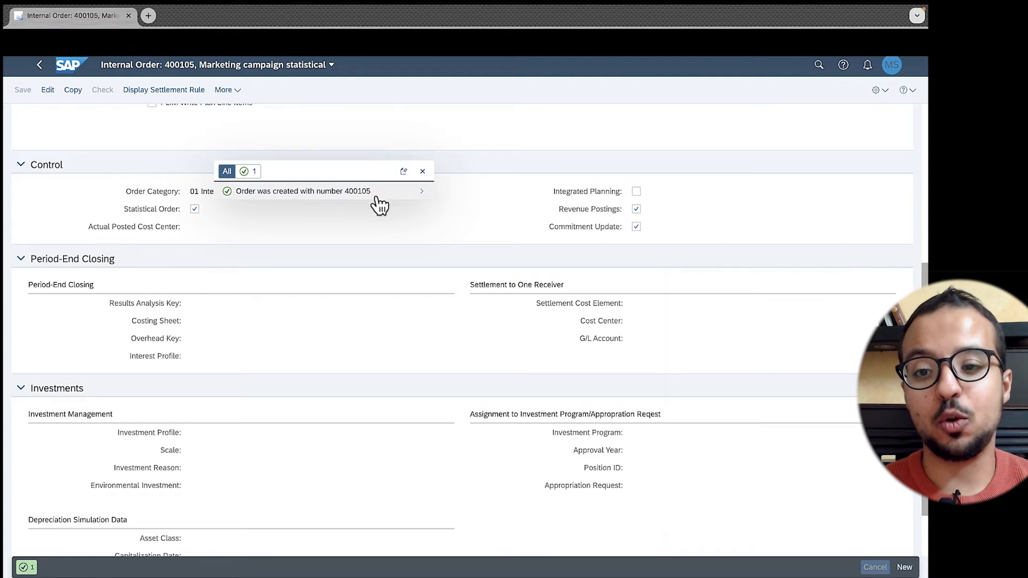
left_click(423, 171)
scroll(364, 231, "up", 5)
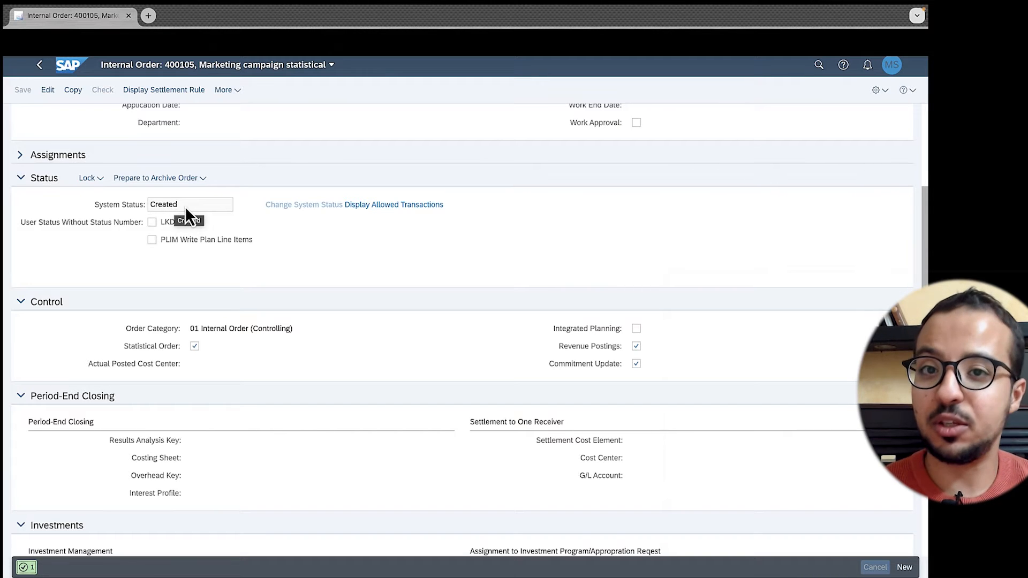
- Open the SAP home page in a separate browser tab and launch Post General Journal Entries from Overhead Cost Management (CO-OM)
right_click(69, 63)
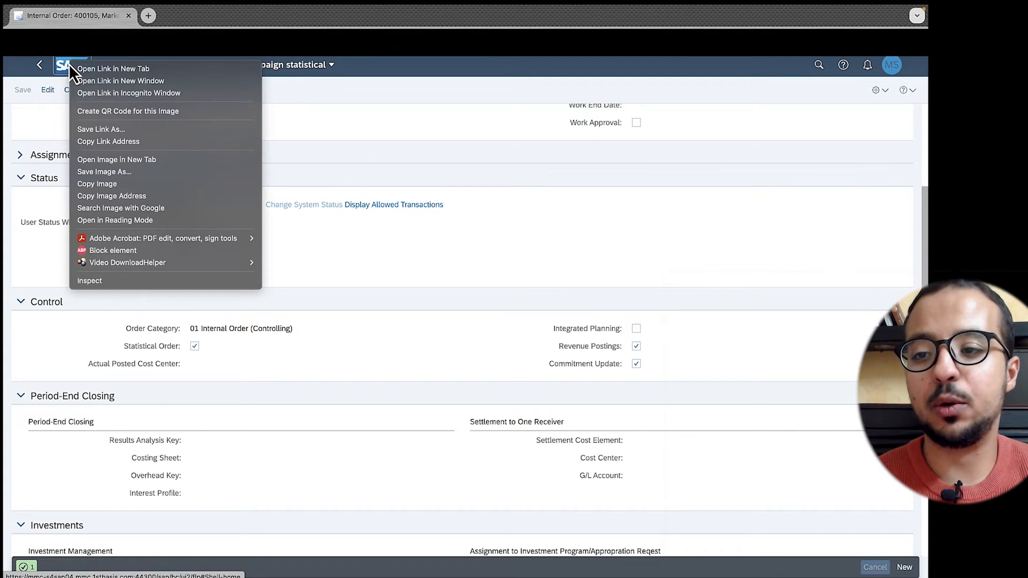
left_click(102, 70)
key("ctrl+Tab")
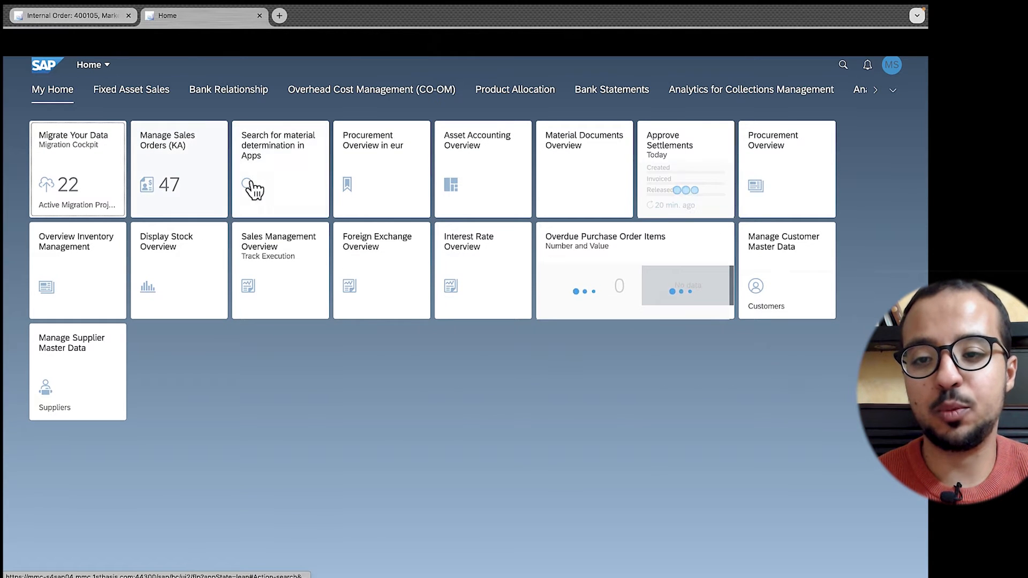
left_click(352, 103)
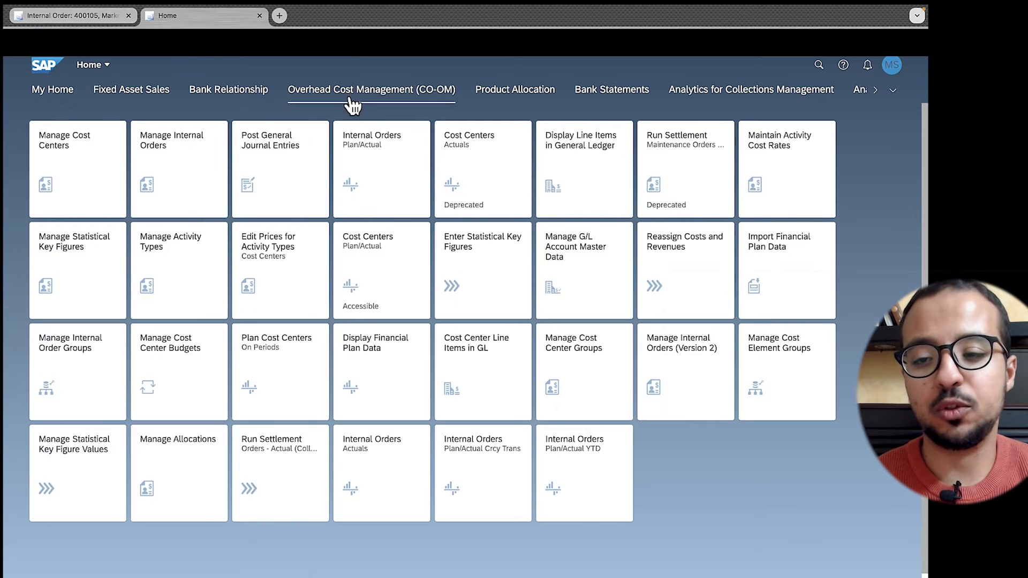
left_click(275, 176)
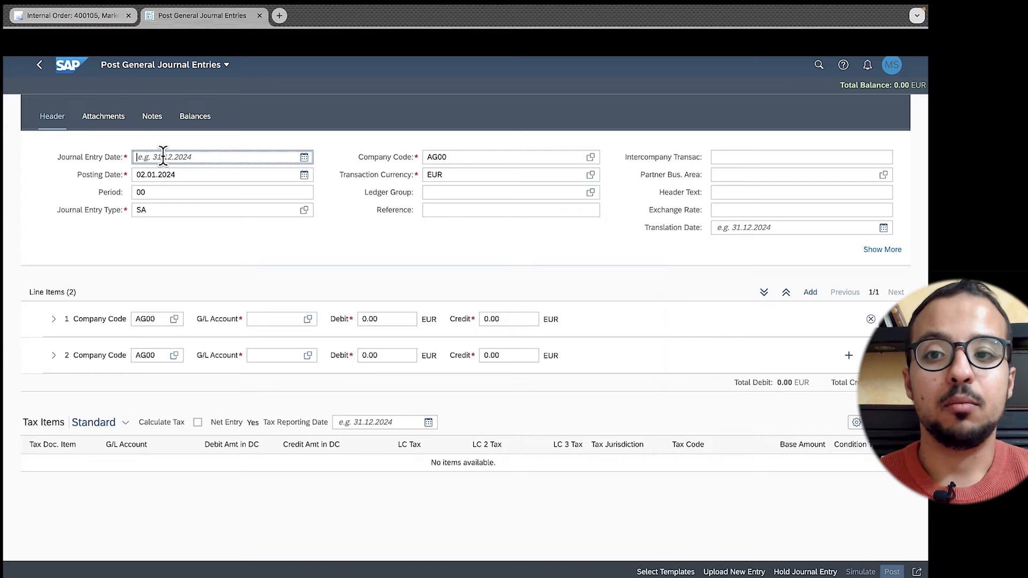
- Set both the journal entry date and the posting date to 01.01.2024
type("0101.2024")
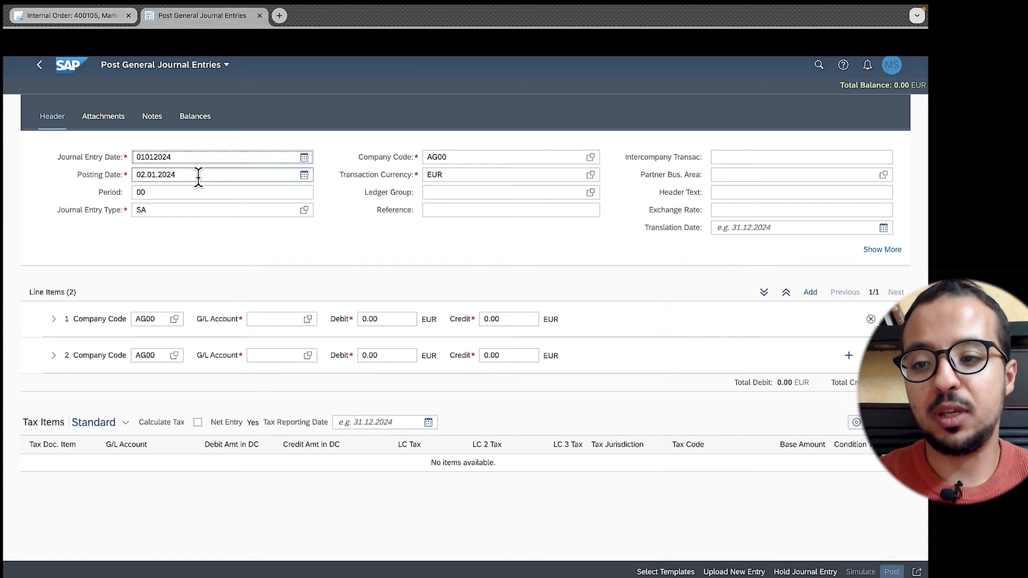
left_click_drag(197, 175, 124, 174)
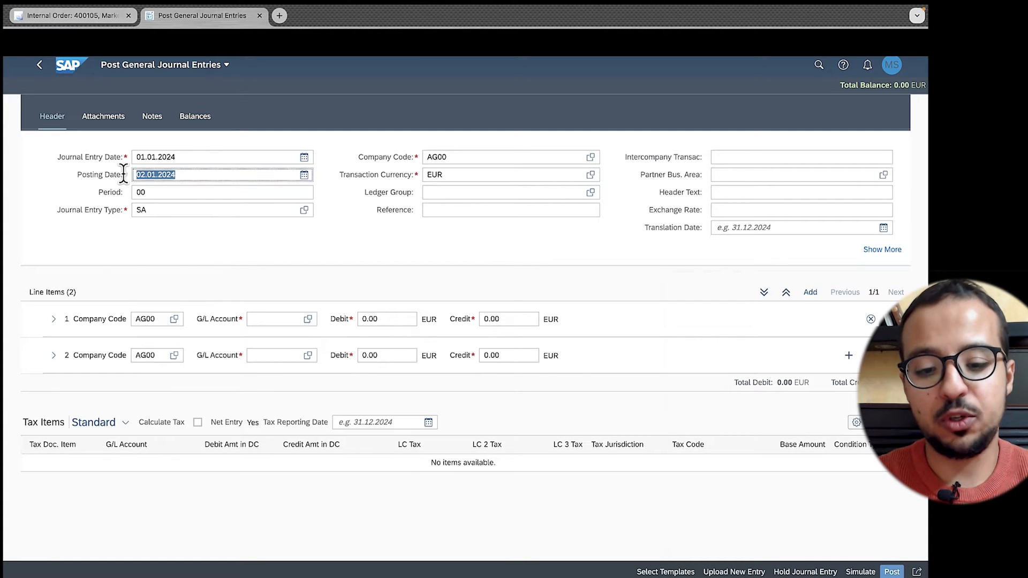
type("01.")
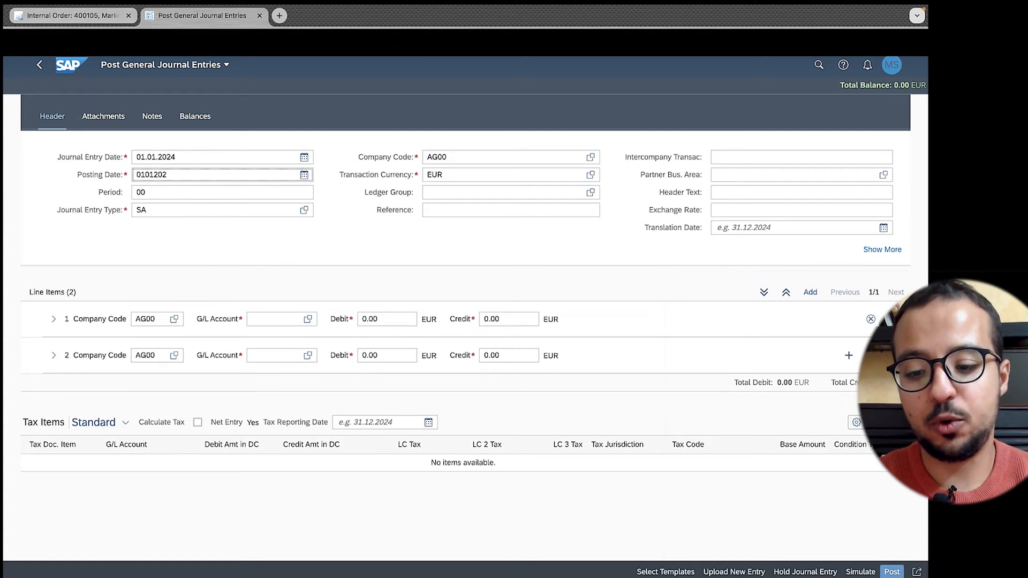
type("01.2024")
key("Return")
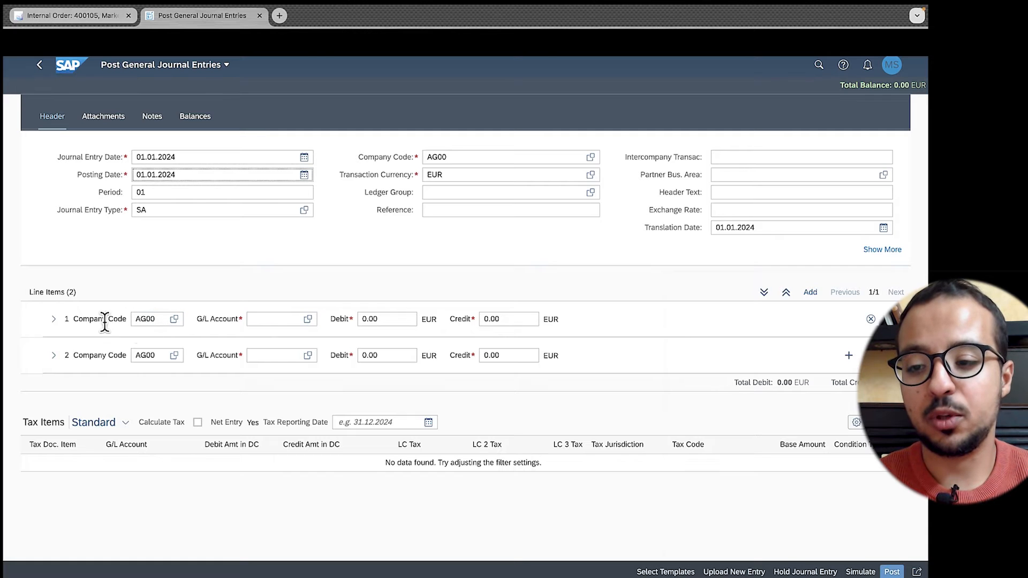
- Assign the Elec Expense G/L account to both the first and second line items
left_click(279, 318)
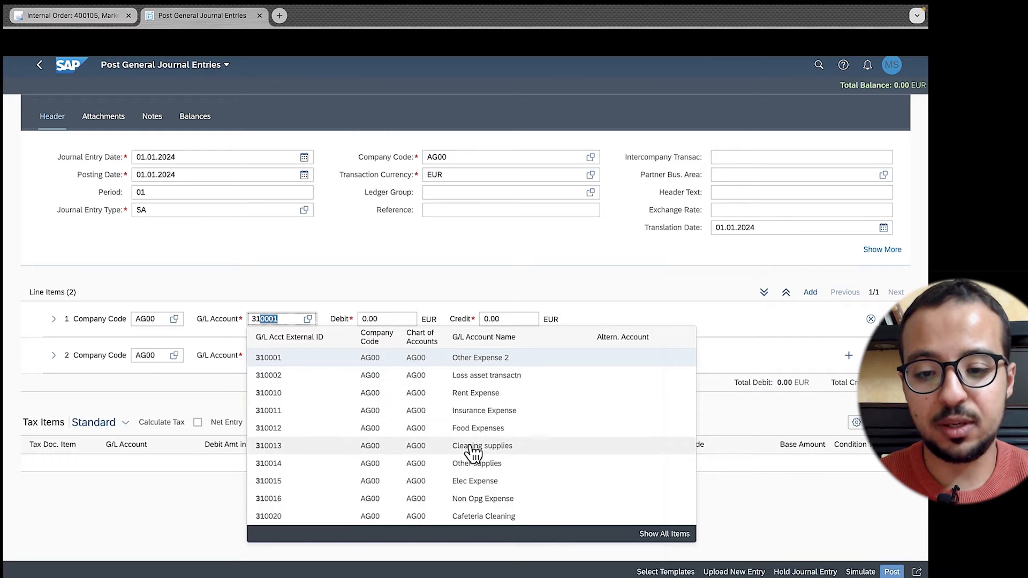
left_click(459, 482)
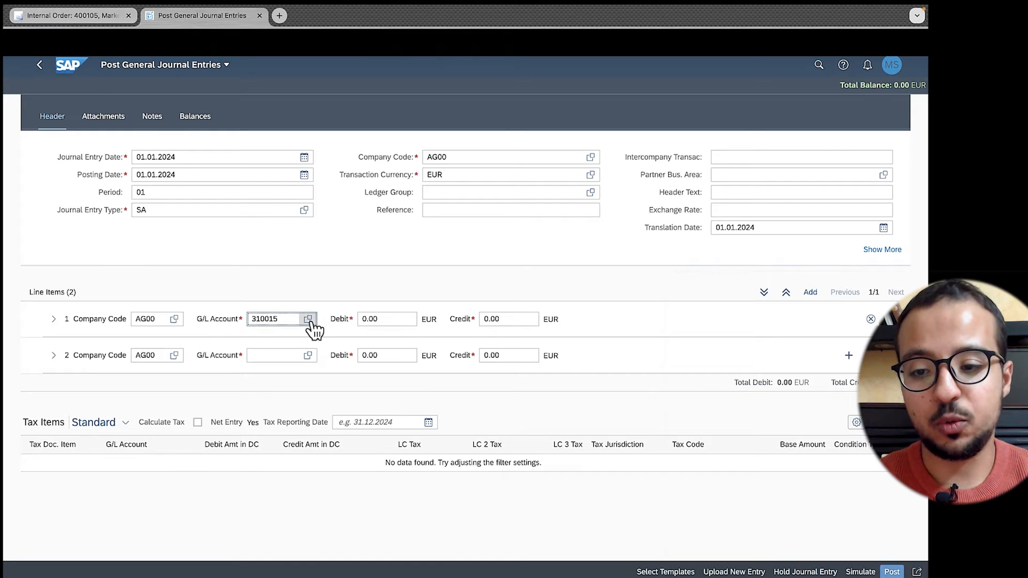
left_click(273, 355)
type("31001")
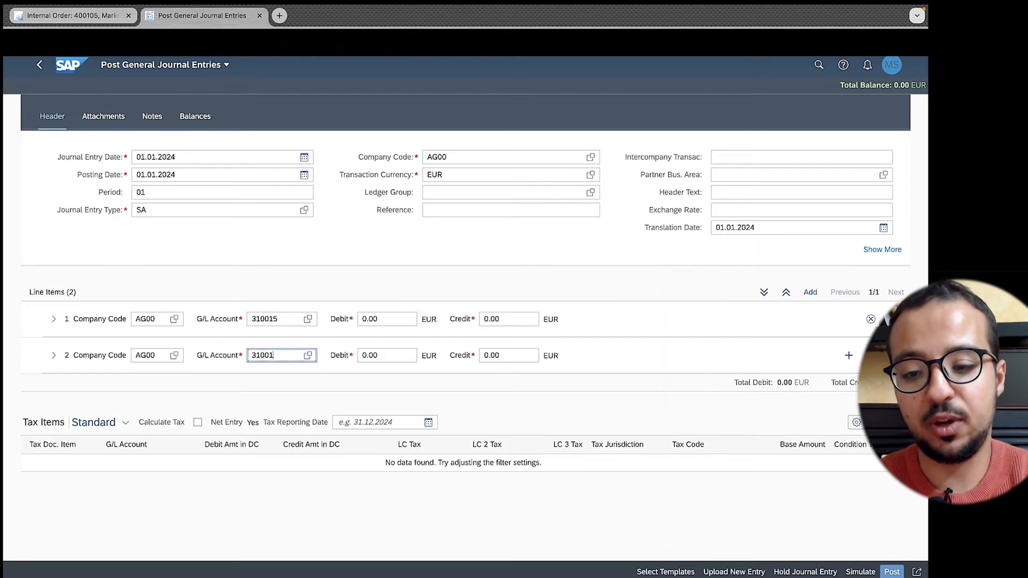
type("5")
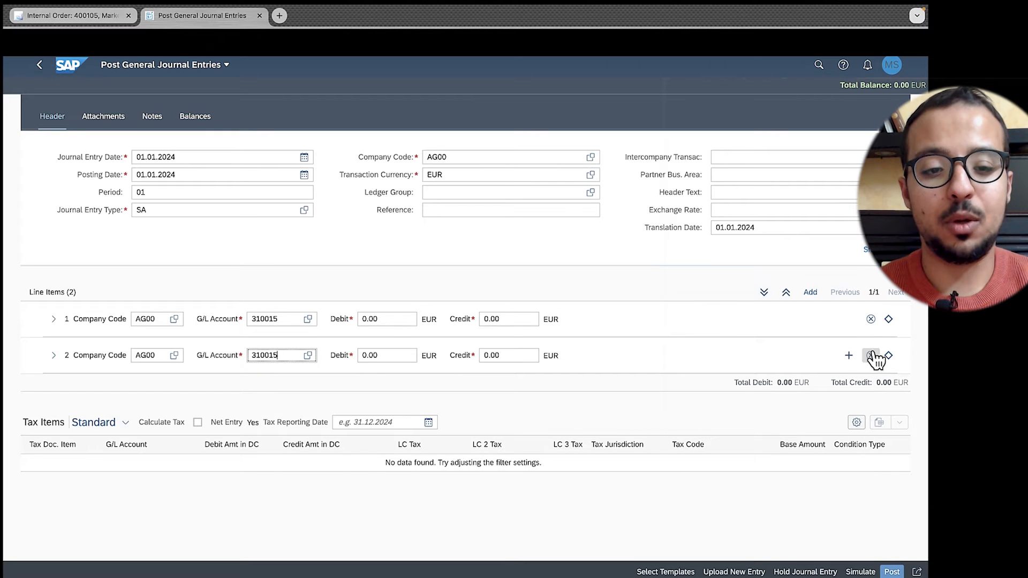
- Add a third line item and assign it the Local Bank G/L account
left_click(850, 360)
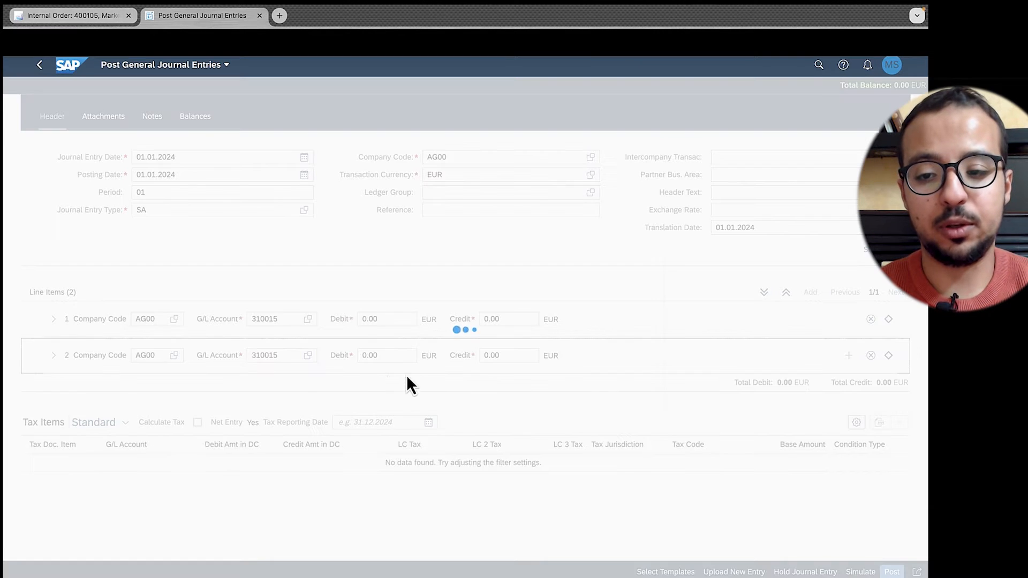
left_click(278, 393)
left_click(270, 392)
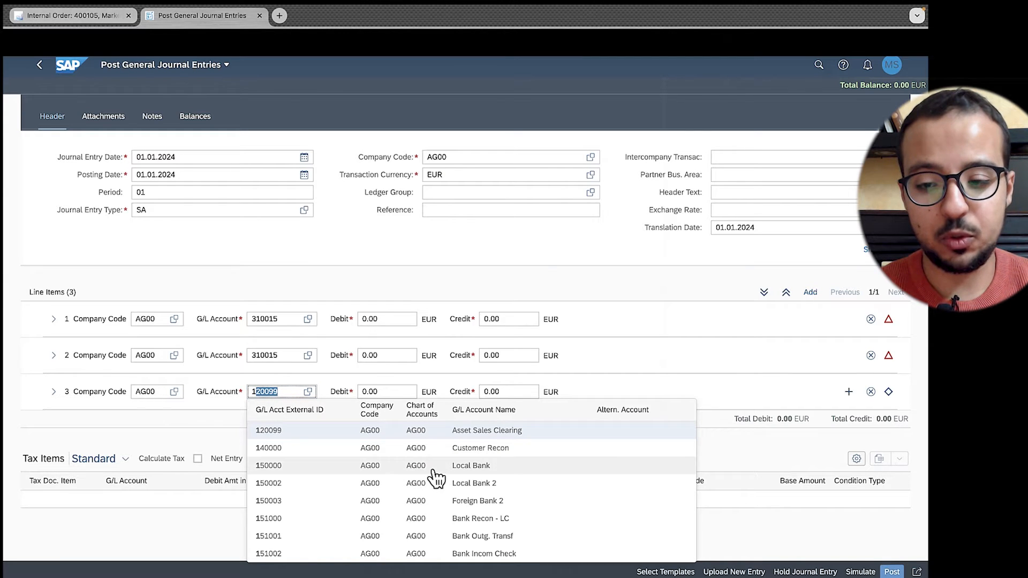
left_click(437, 467)
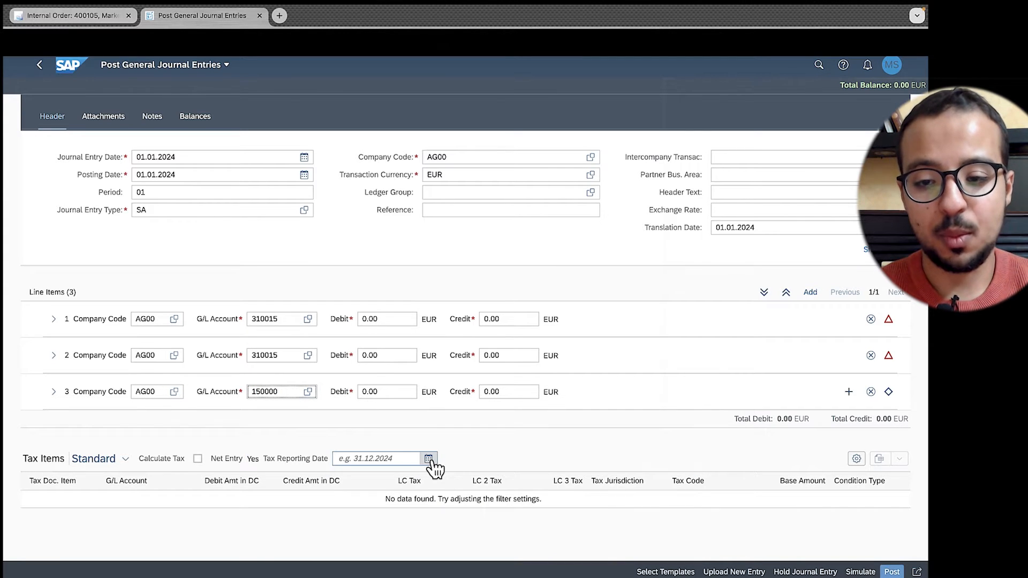
- Set the debit amounts to 5,000 EUR on the first line item and 7,000 EUR on the second
left_click(370, 318)
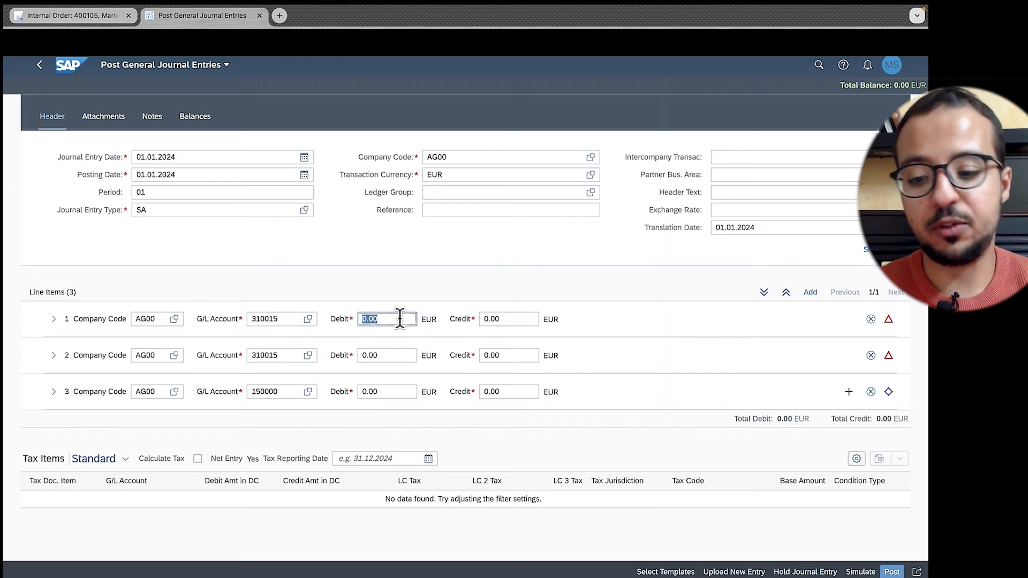
type("5,0")
type("000")
left_click(383, 356)
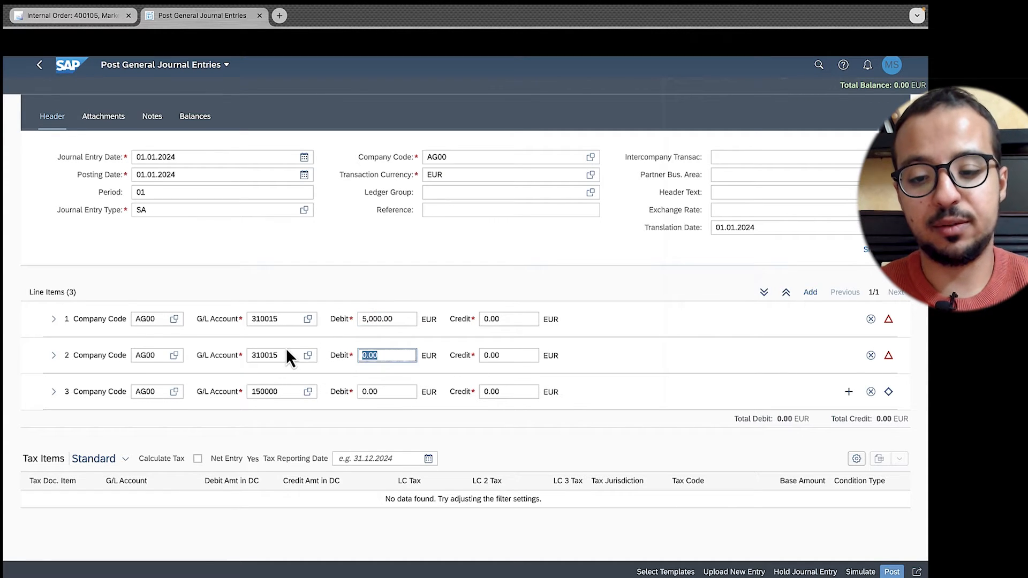
type("7000")
- Credit 12,000 EUR on the Local Bank line item and read the journal entry's error message
left_click(386, 391)
key("BackSpace")
left_click(520, 391)
type("12000")
key("Return")
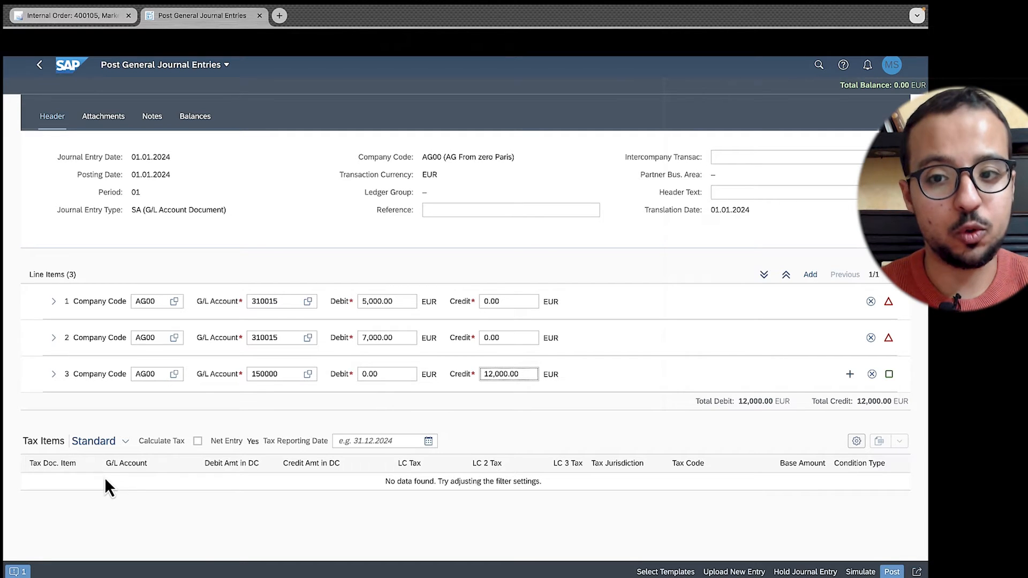
left_click(23, 571)
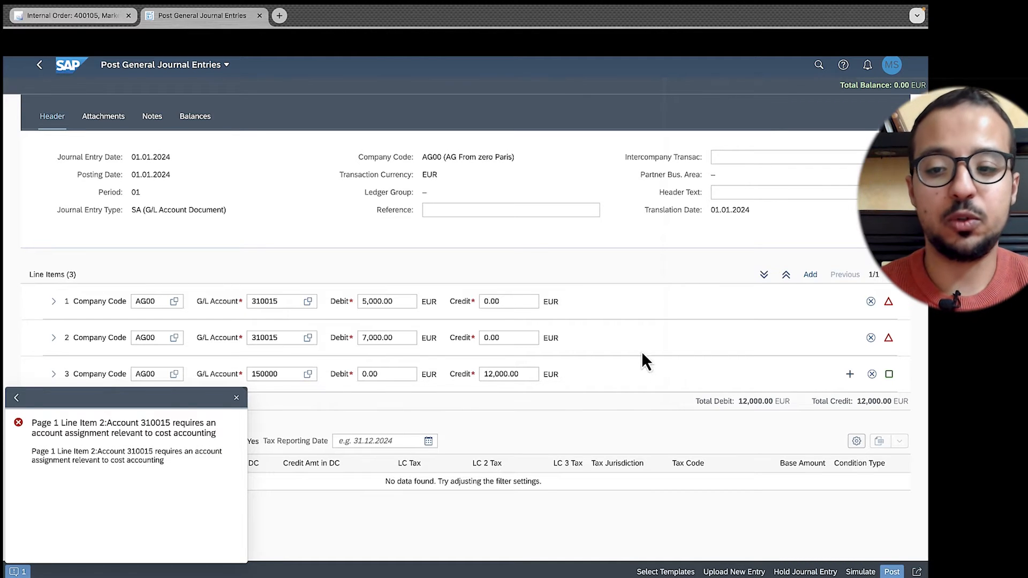
left_click(236, 398)
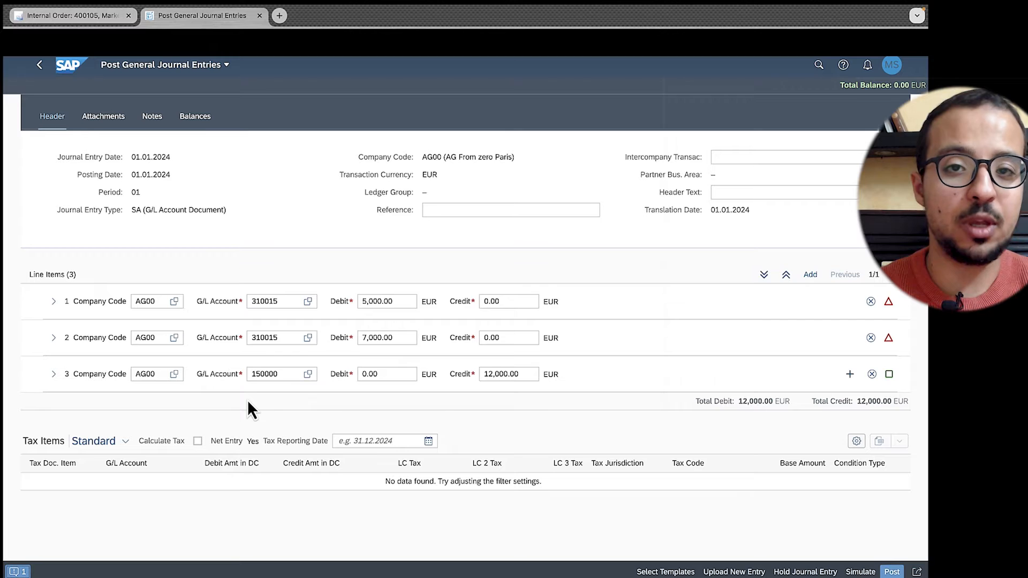
- Assign the Marketing campaign 1 internal order to the first line item in its account assignment details
left_click(54, 302)
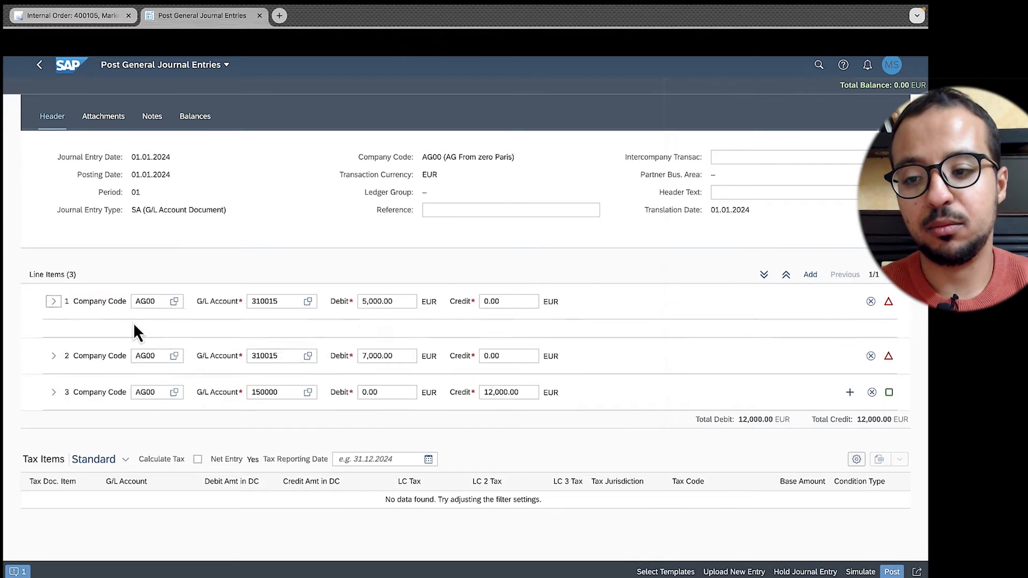
scroll(510, 385, "down", 3)
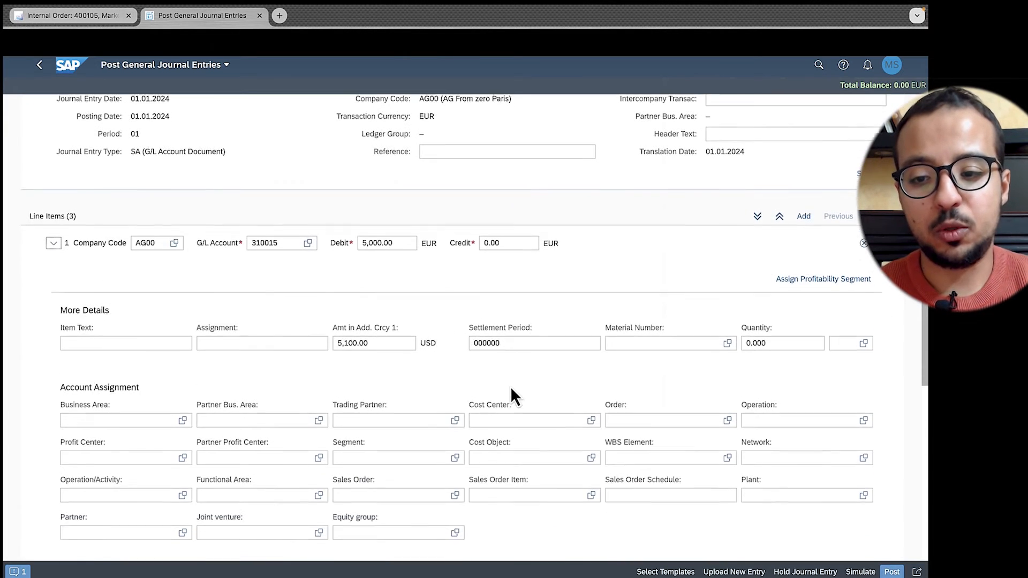
scroll(511, 391, "down", 2)
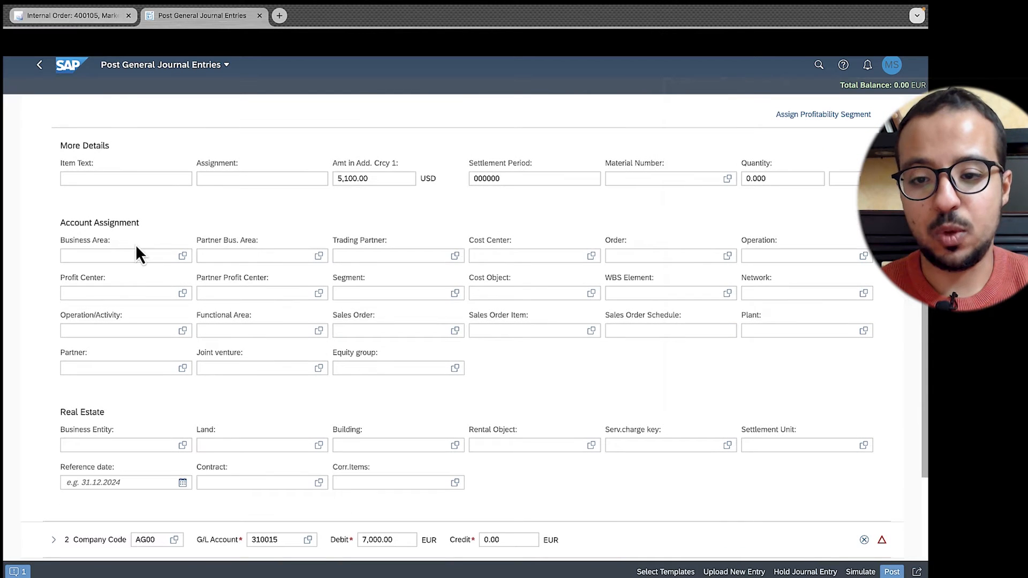
left_click(639, 256)
type("40010")
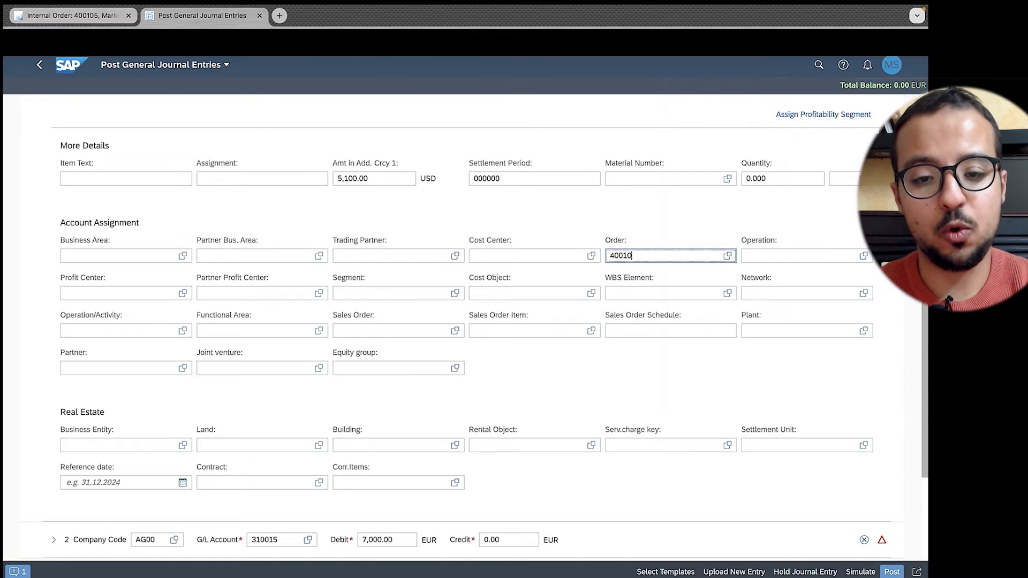
type("4")
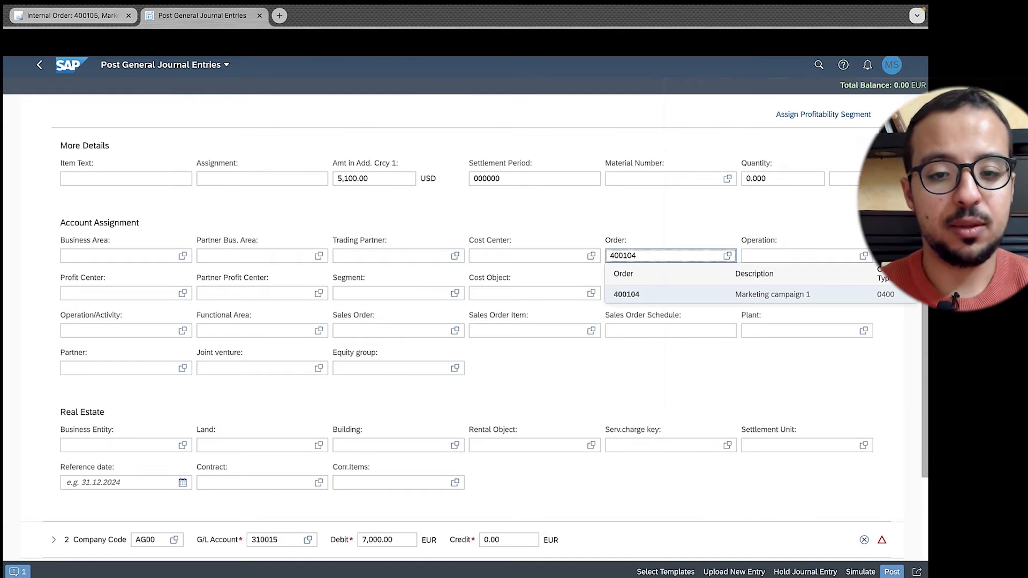
left_click(674, 292)
- Assign the Marketing campaign statistical internal order to the second line item in its account assignment details
scroll(579, 351, "down", 3)
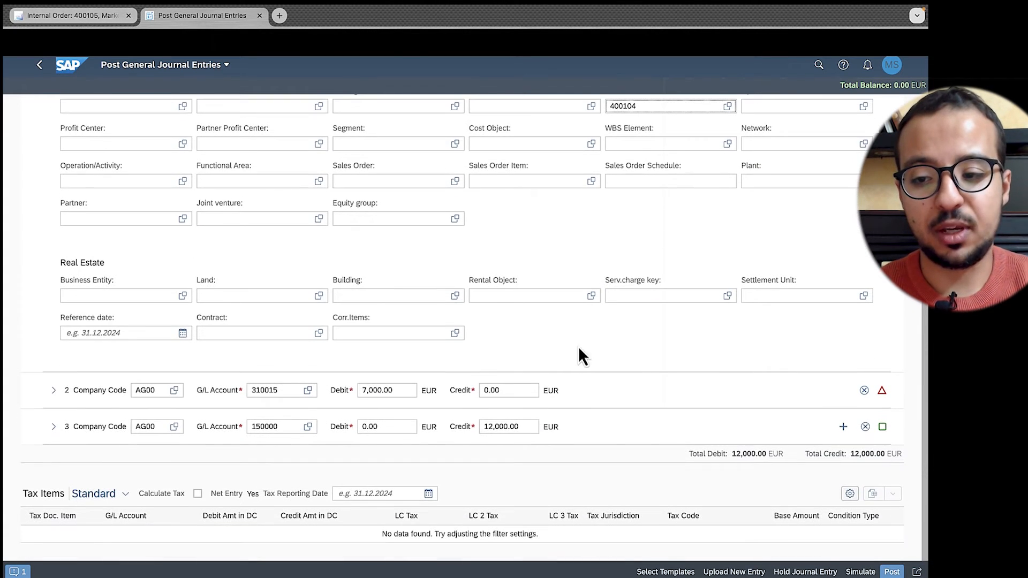
left_click(54, 392)
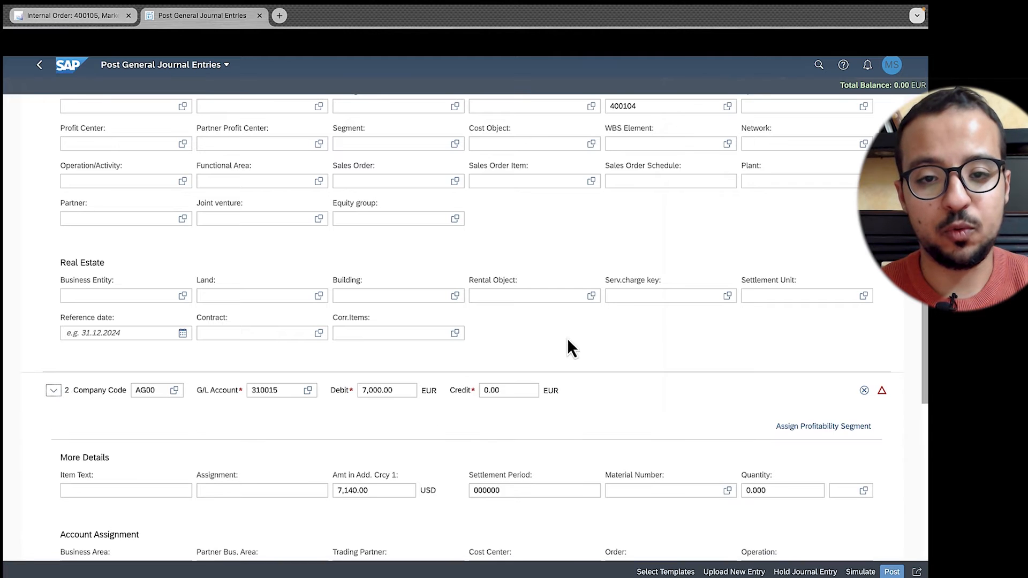
scroll(632, 391, "down", 3)
left_click(625, 388)
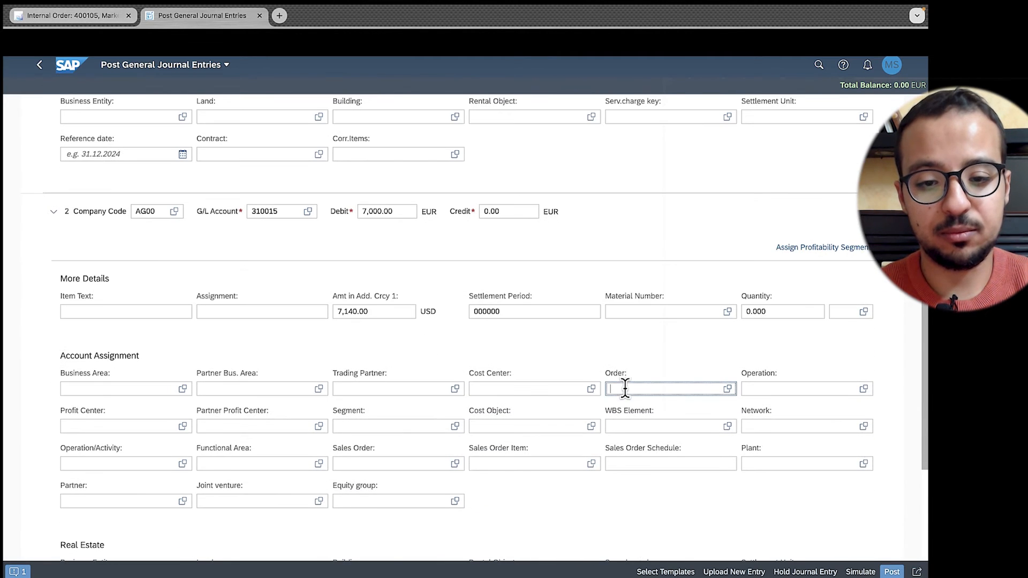
type("400105")
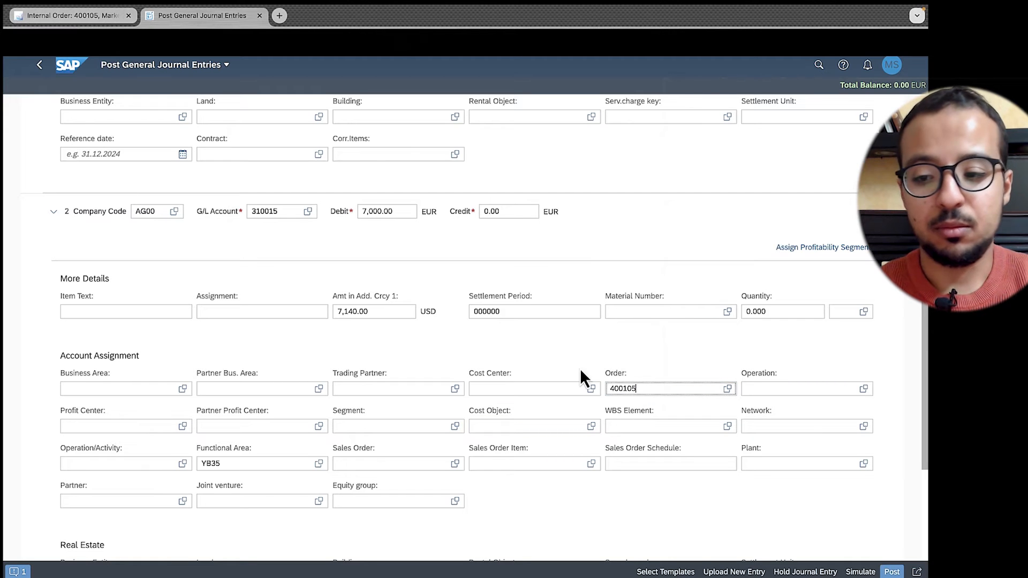
- Read the error message for the second line item and return to the Marketing campaign statistical order
left_click(17, 572)
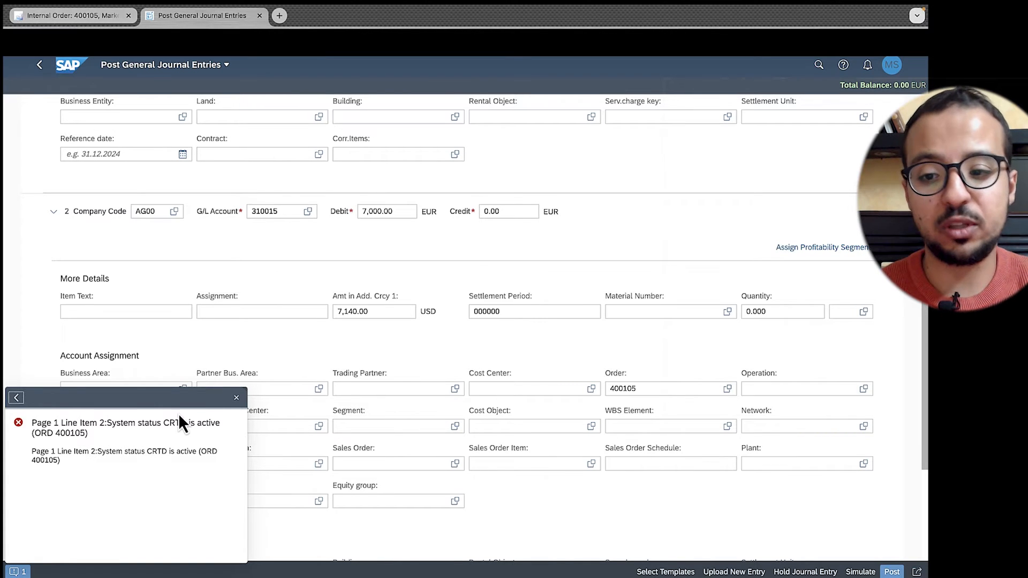
left_click(237, 398)
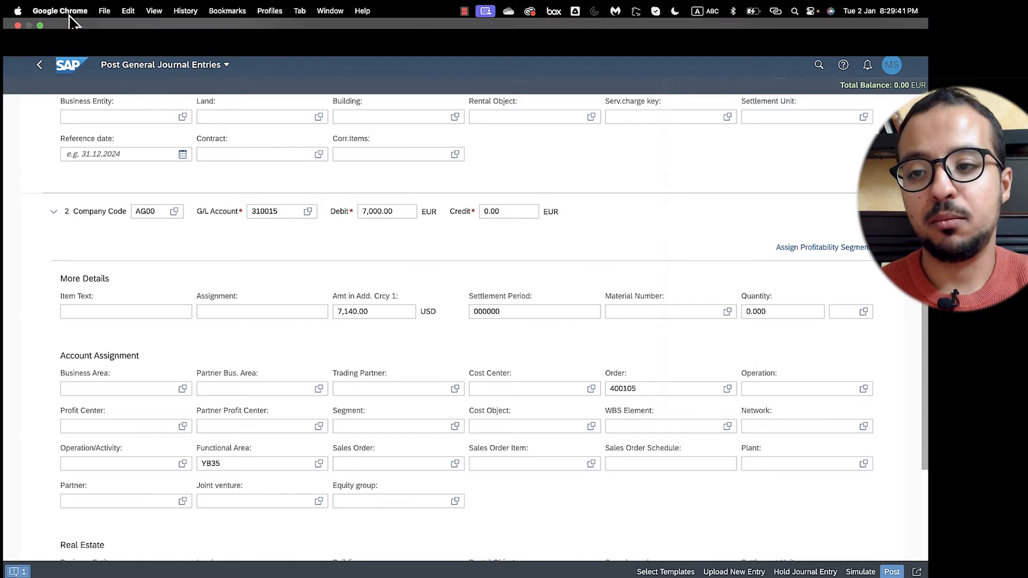
left_click(70, 20)
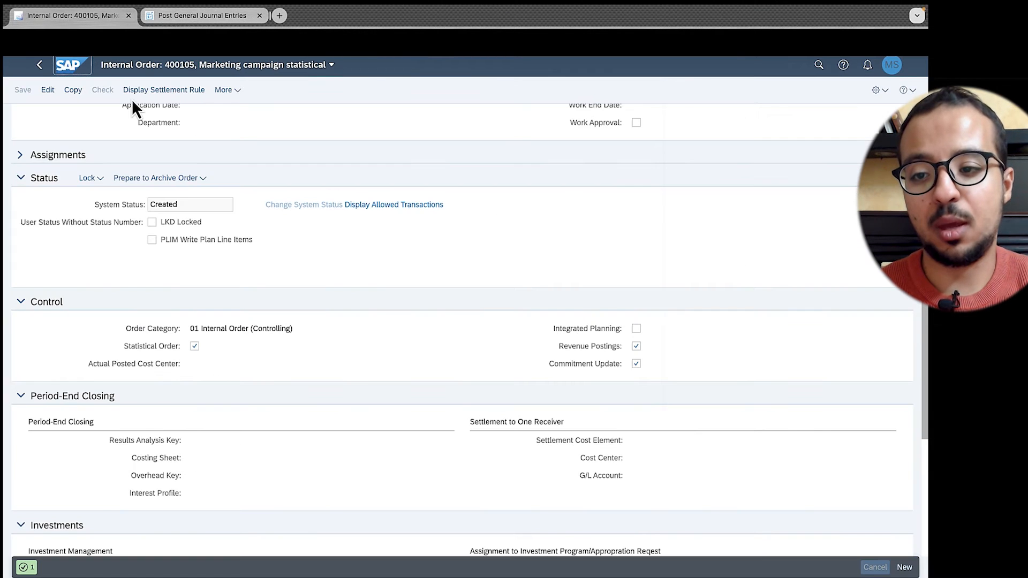
- Release the Marketing campaign statistical internal order by changing its system status, and save the order
scroll(258, 313, "up", 3)
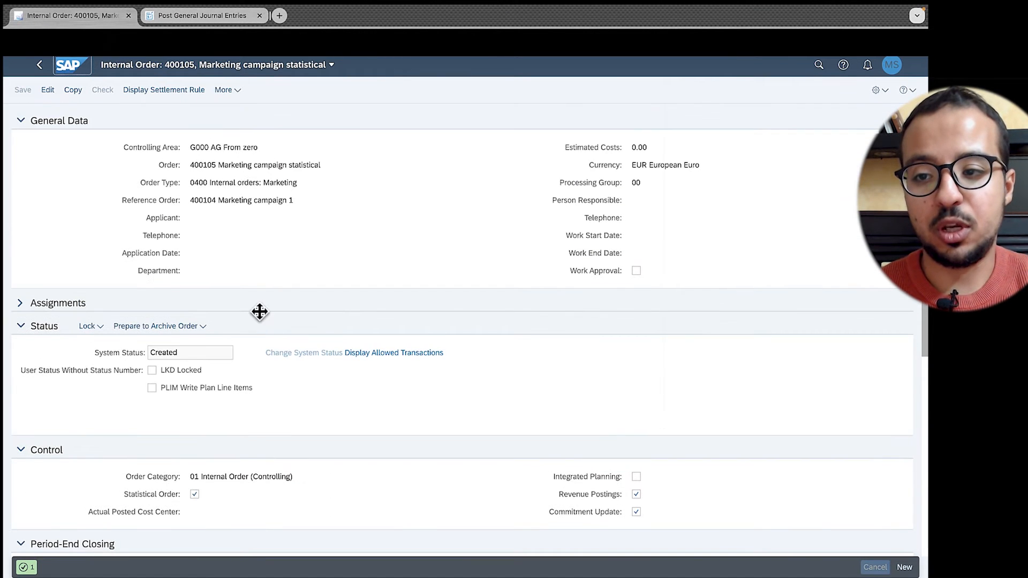
left_click(48, 90)
scroll(252, 218, "down", 4)
scroll(278, 263, "up", 3)
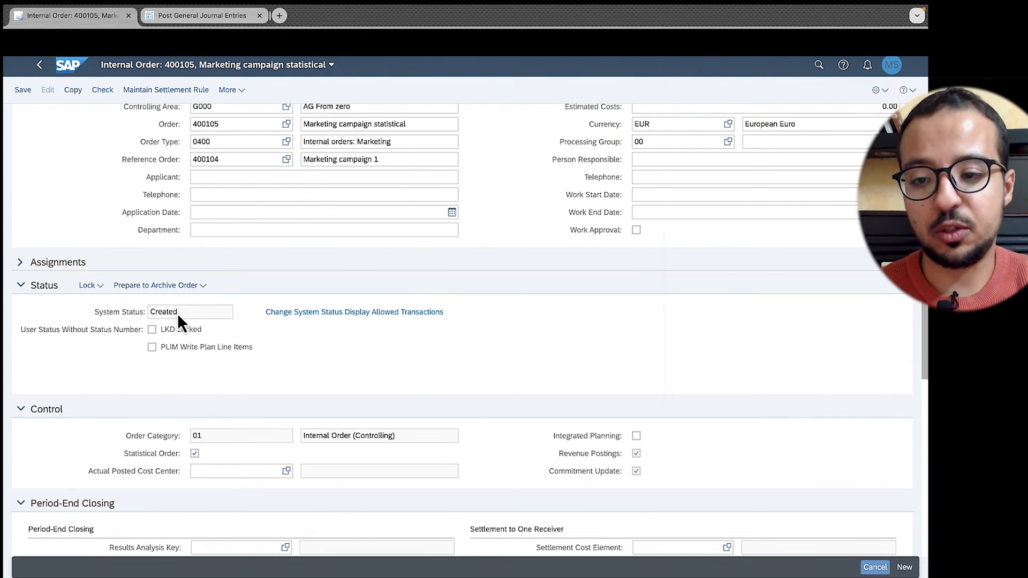
left_click(285, 314)
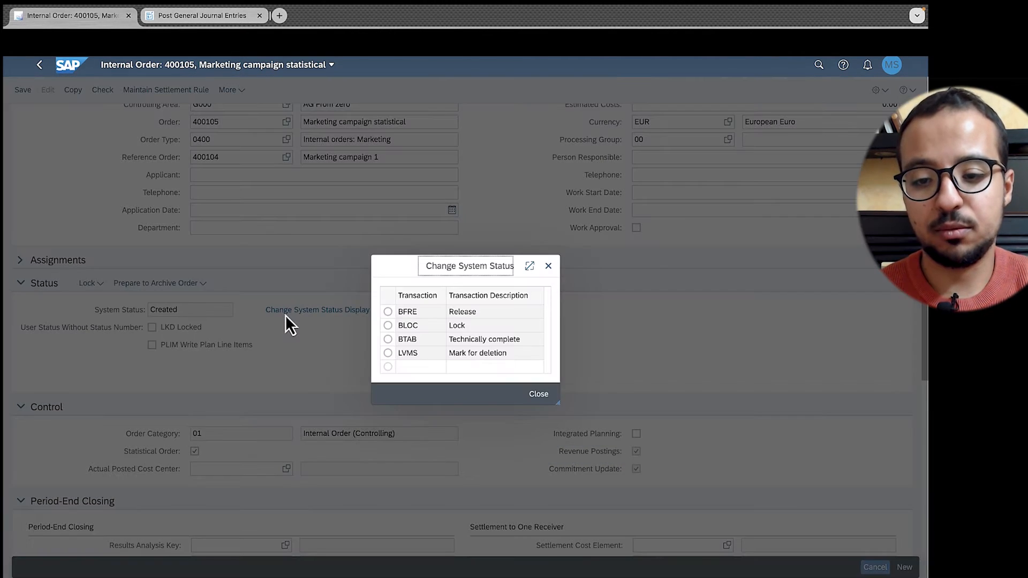
left_click(387, 312)
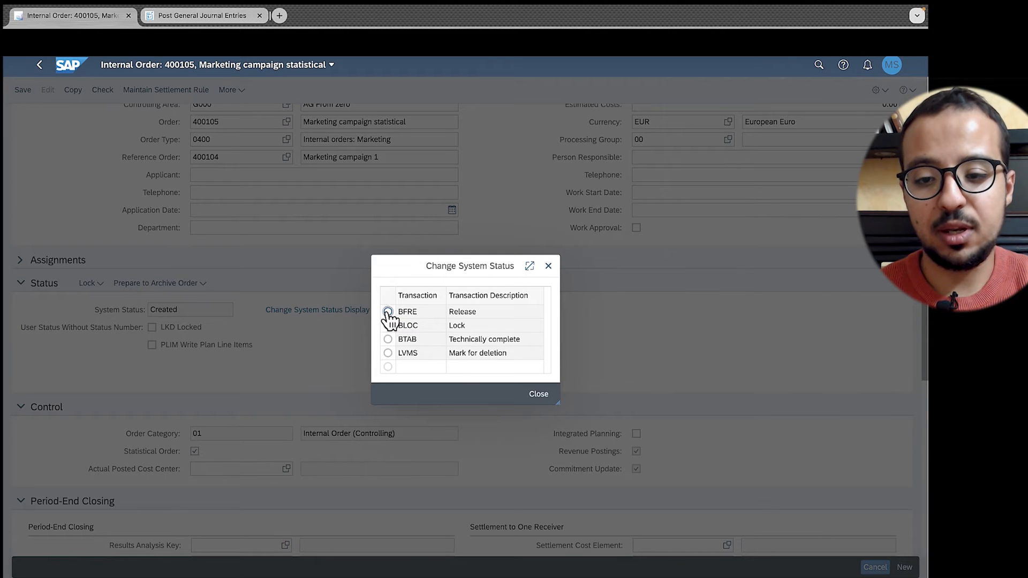
left_click(514, 394)
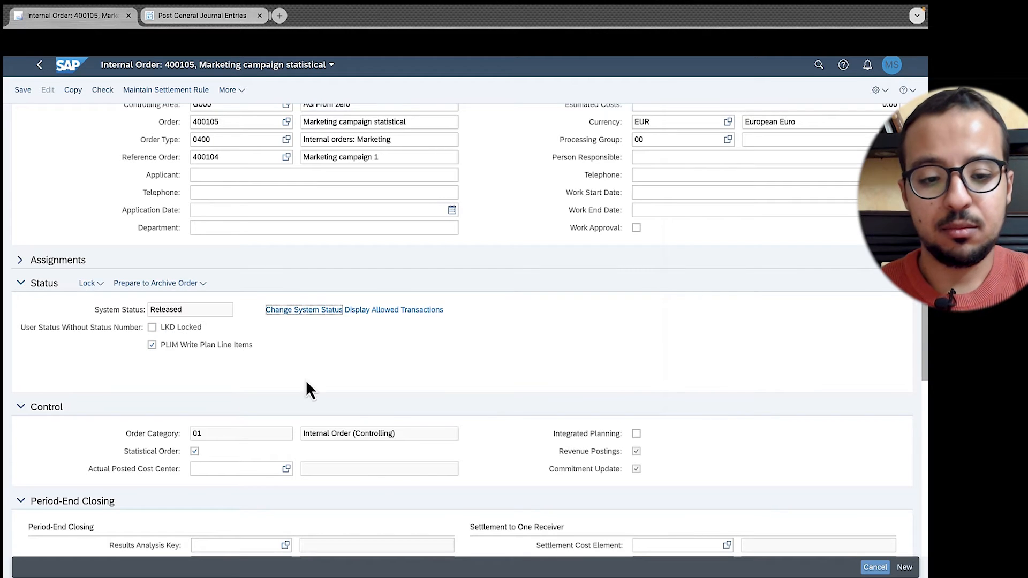
left_click(27, 91)
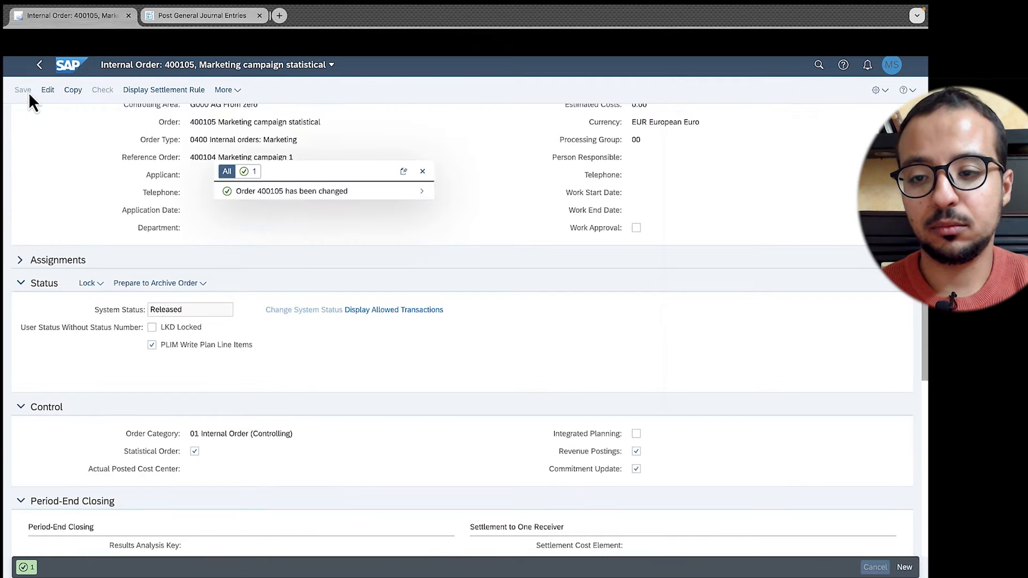
left_click(423, 171)
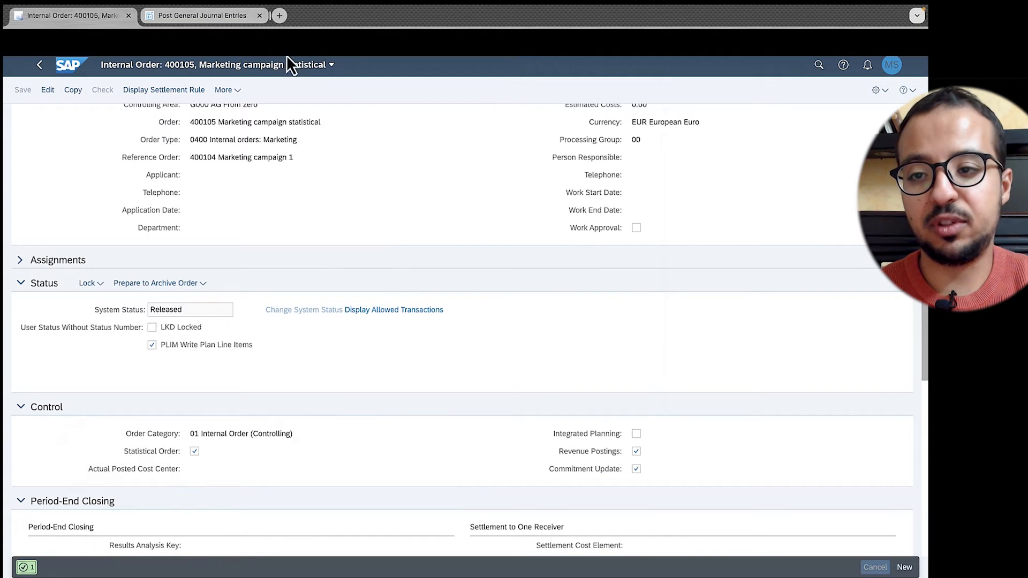
- Return to the journal entry and re-enter the Marketing campaign statistical order on the second line item
left_click(206, 19)
left_click(660, 386)
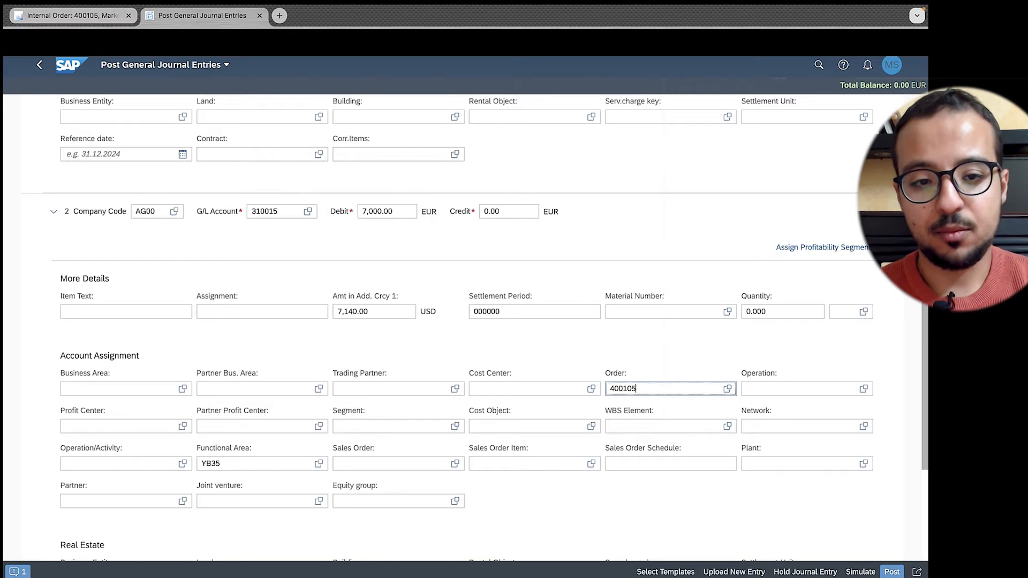
left_click_drag(656, 388, 592, 395)
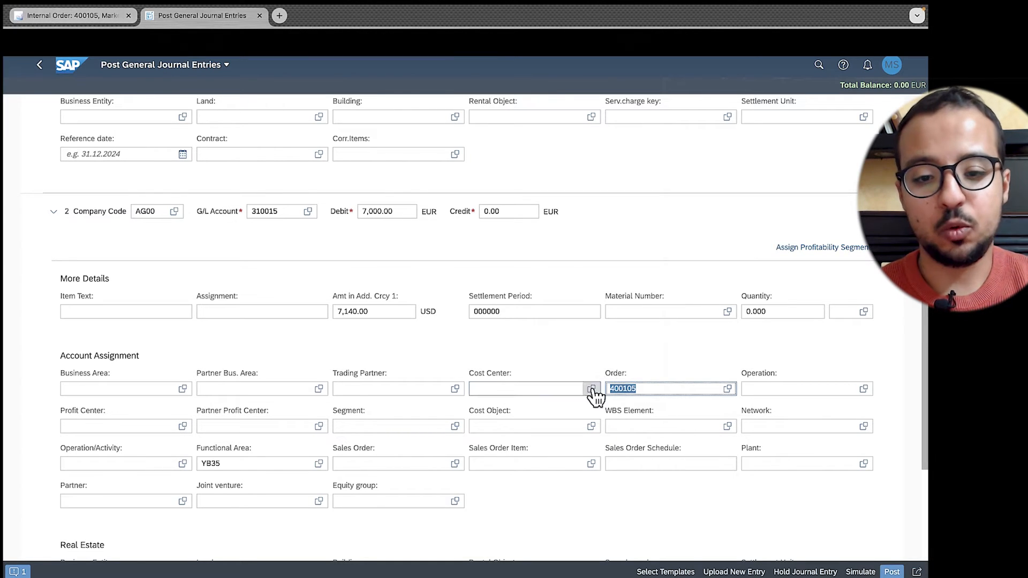
type("40010")
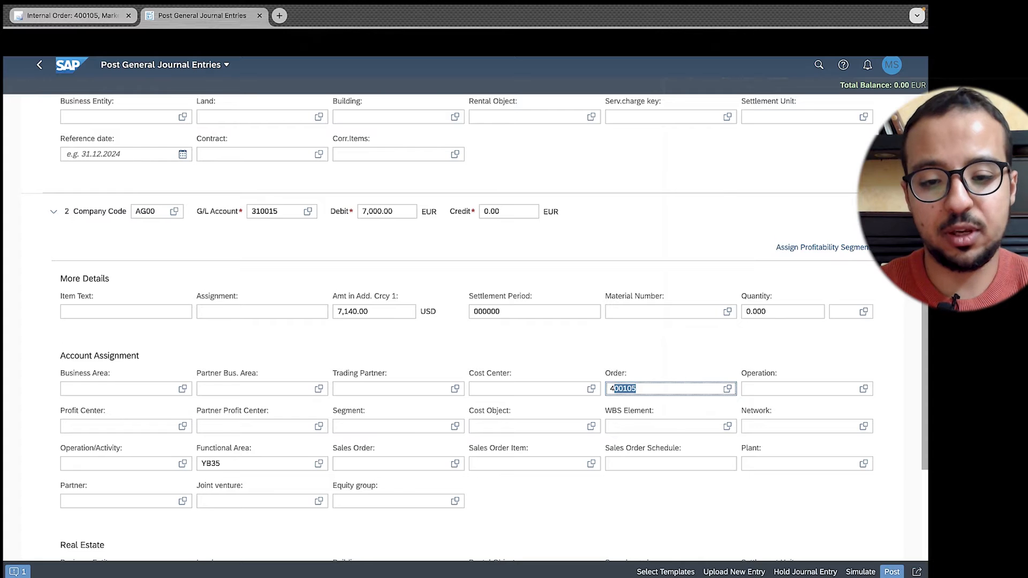
type("4")
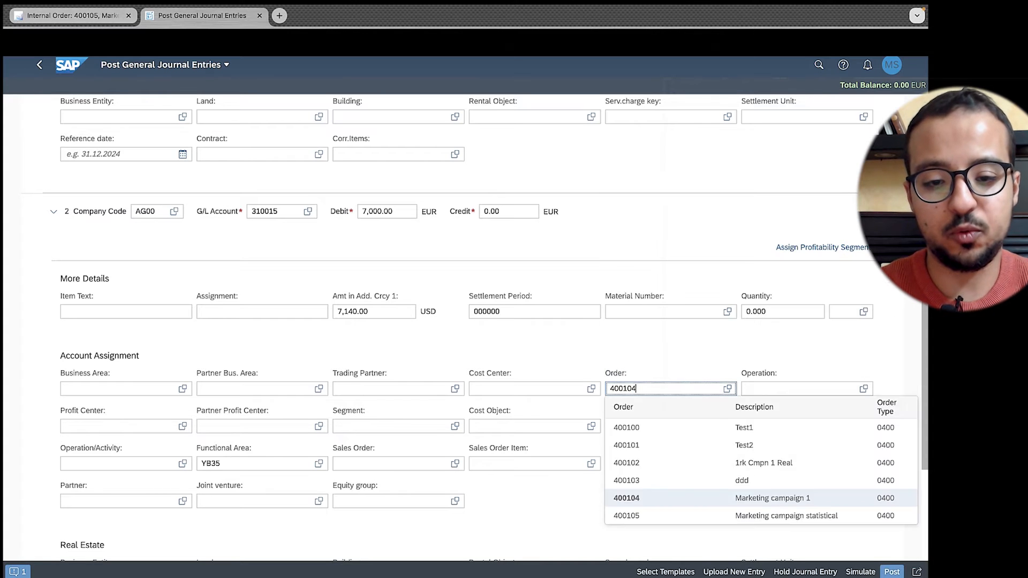
key("Return")
key("BackSpace")
type("5")
key("Return")
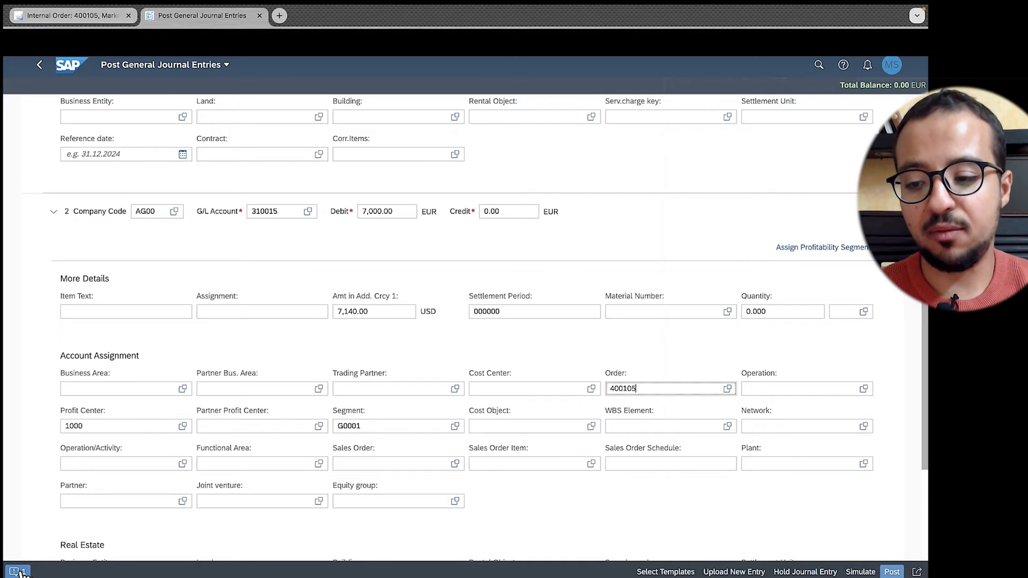
- Read the second line item's error message and assign cost center 1000 alongside the statistical order
left_click(19, 571)
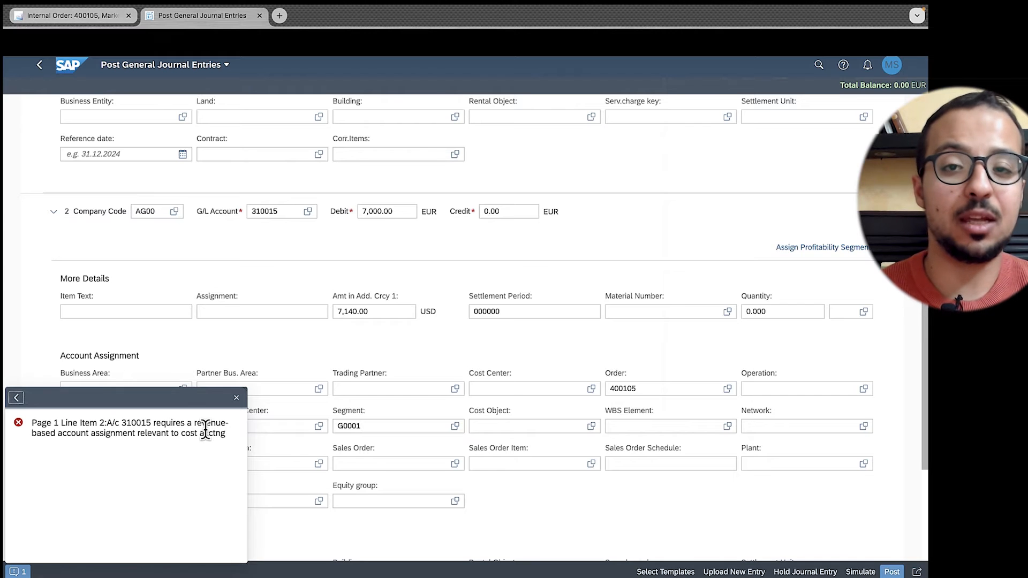
left_click(238, 399)
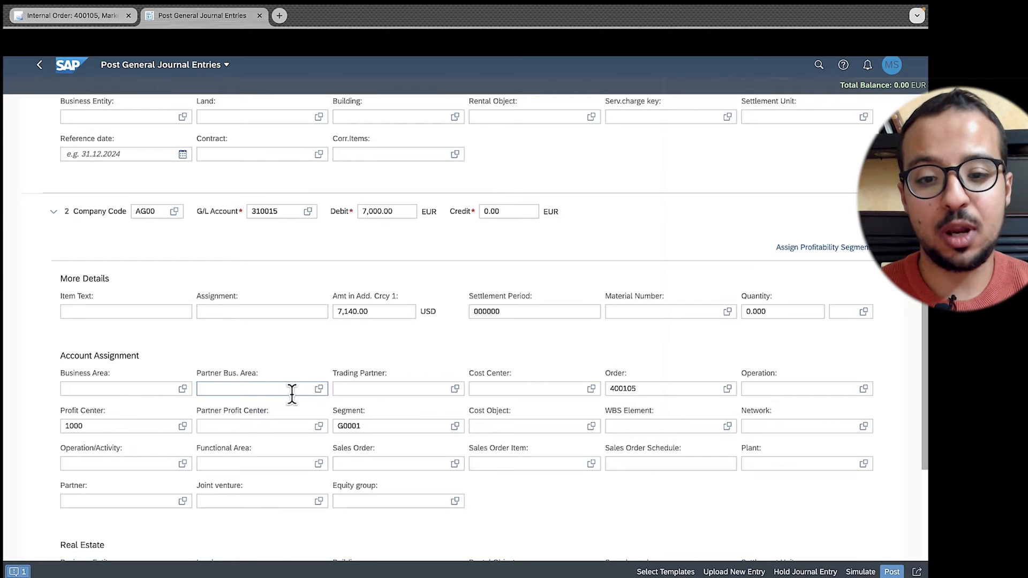
left_click(535, 389)
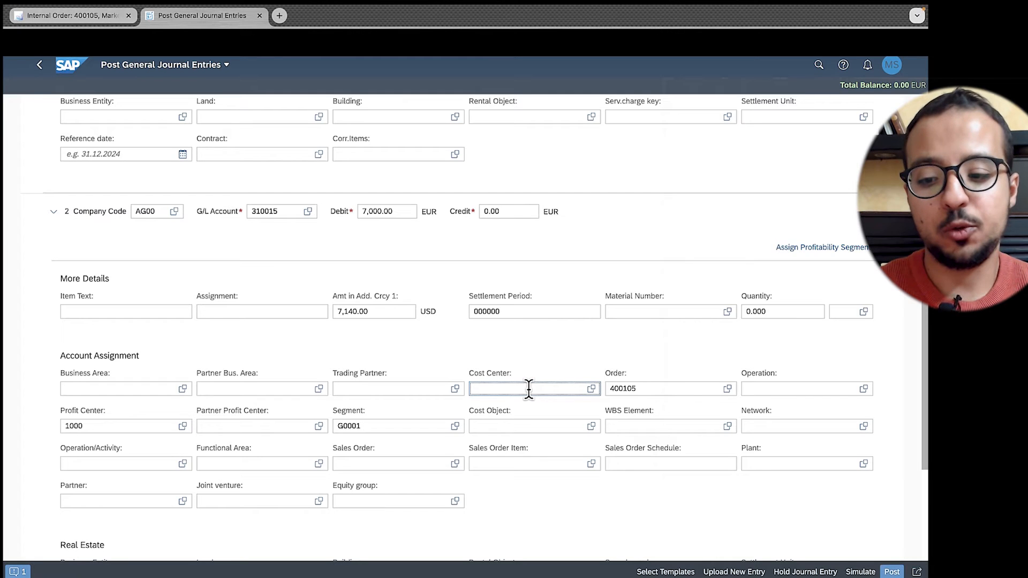
type("1000")
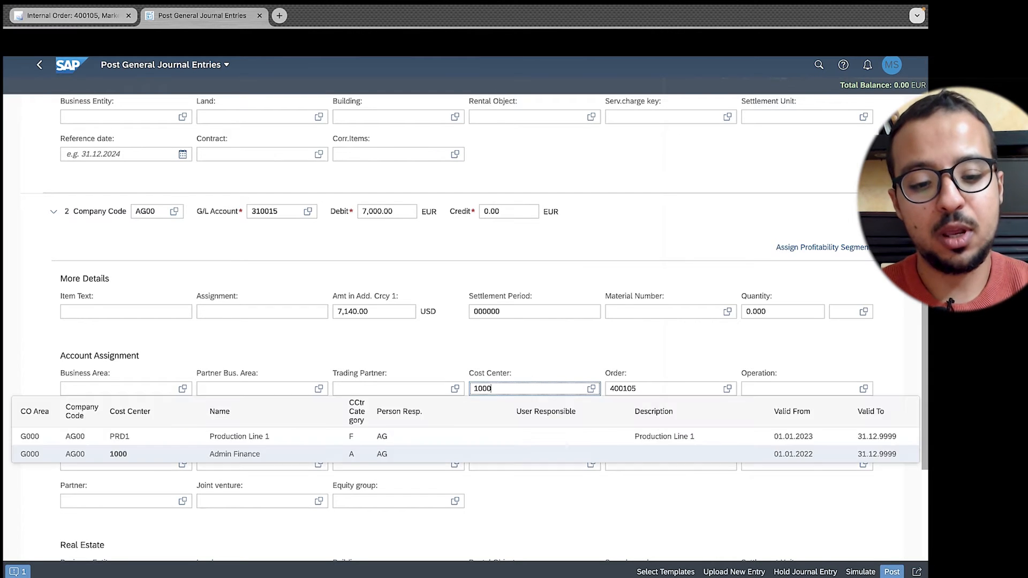
key("Return")
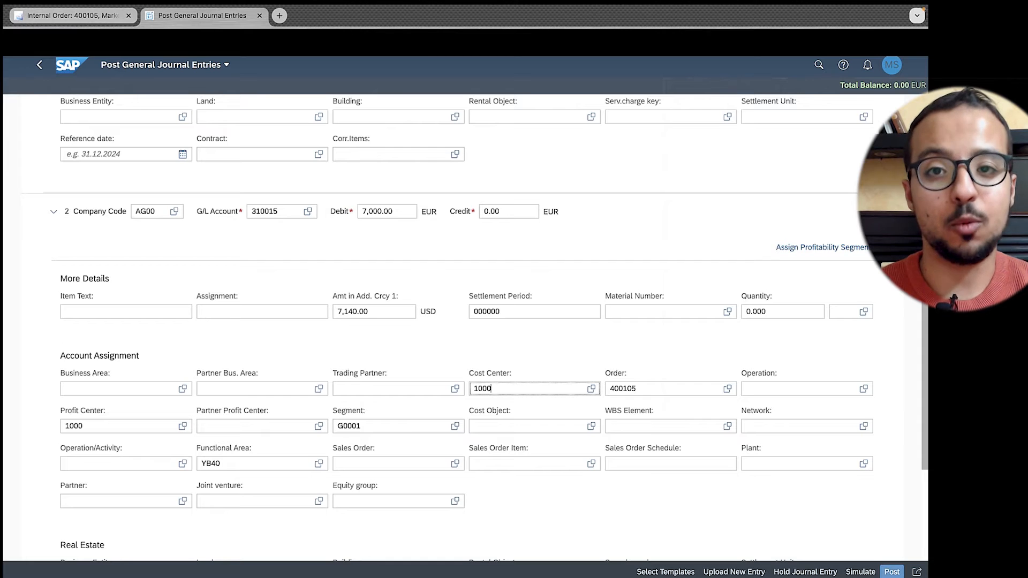
- Examine the statistical order's control data and open it for editing to view the Actual Posted Cost Center field
left_click(81, 21)
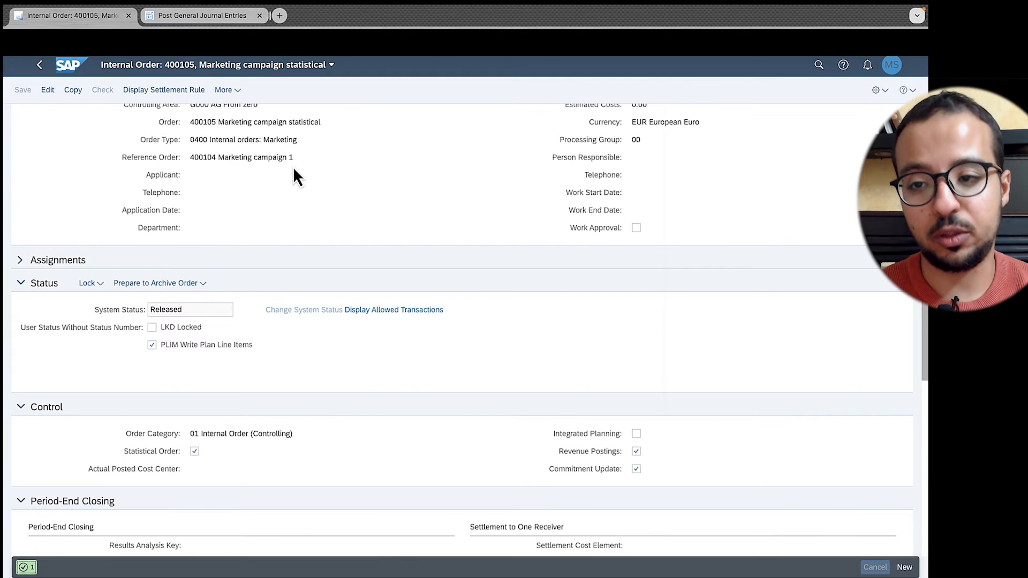
scroll(357, 265, "down", 4)
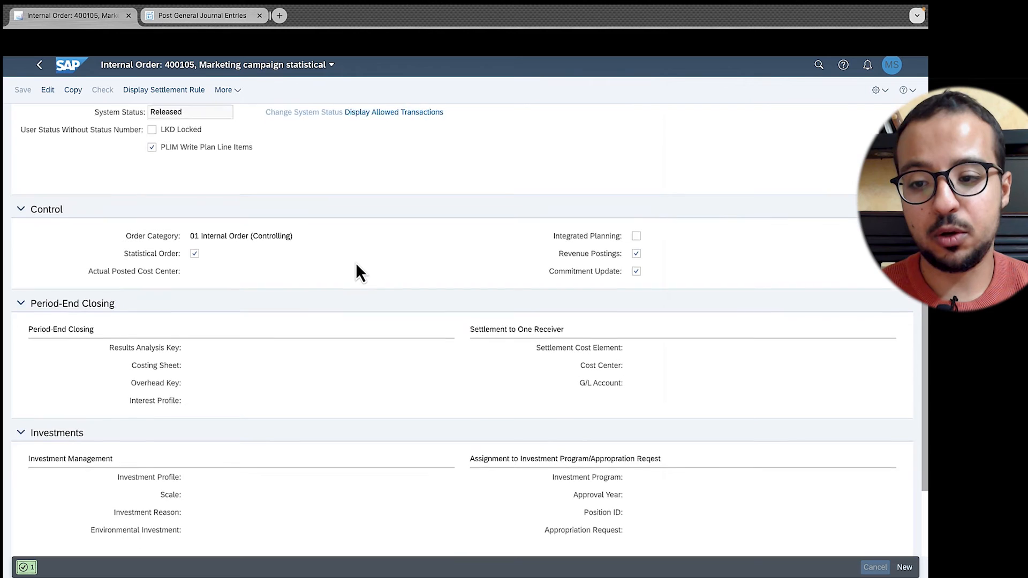
scroll(356, 272, "down", 2)
scroll(356, 263, "up", 1)
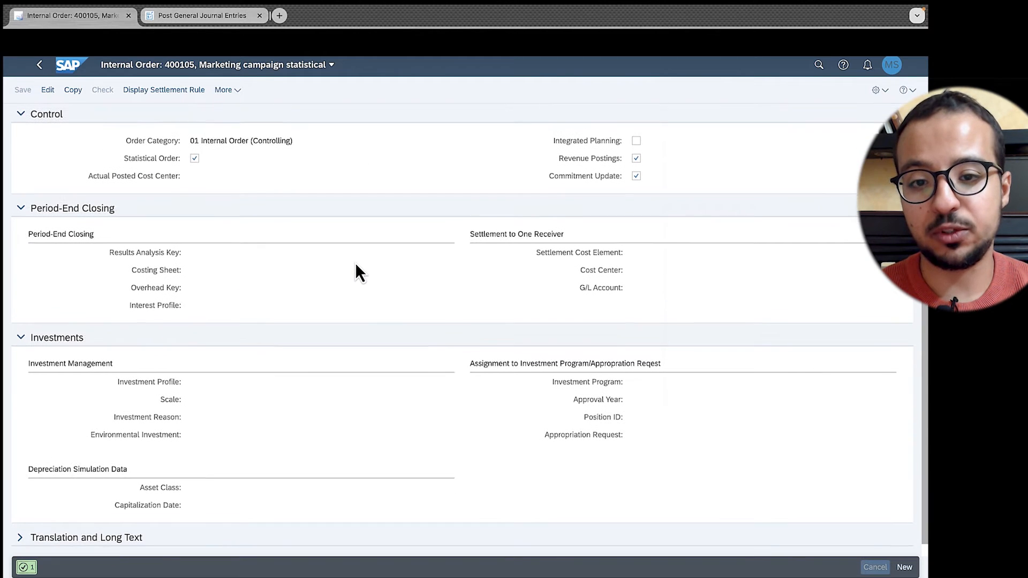
scroll(190, 191, "up", 1)
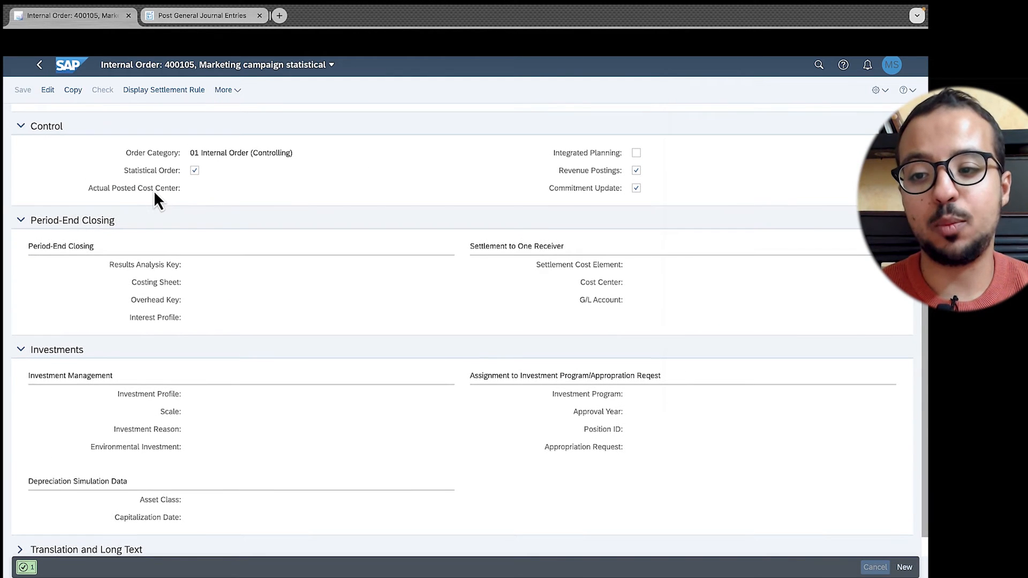
left_click(48, 91)
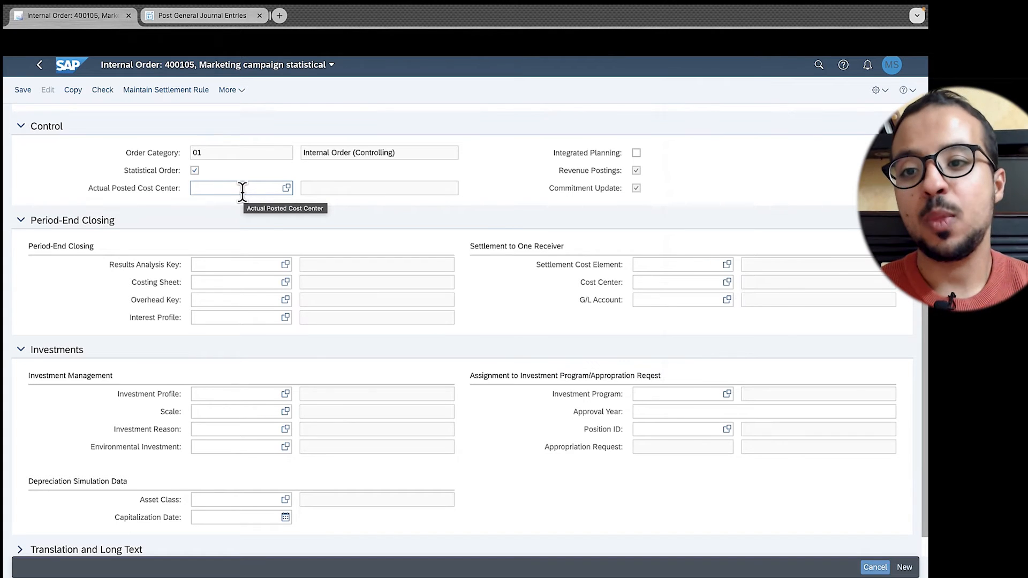
- Collapse the journal entry's line items to review their debits and credit, and post the entry
left_click(213, 20)
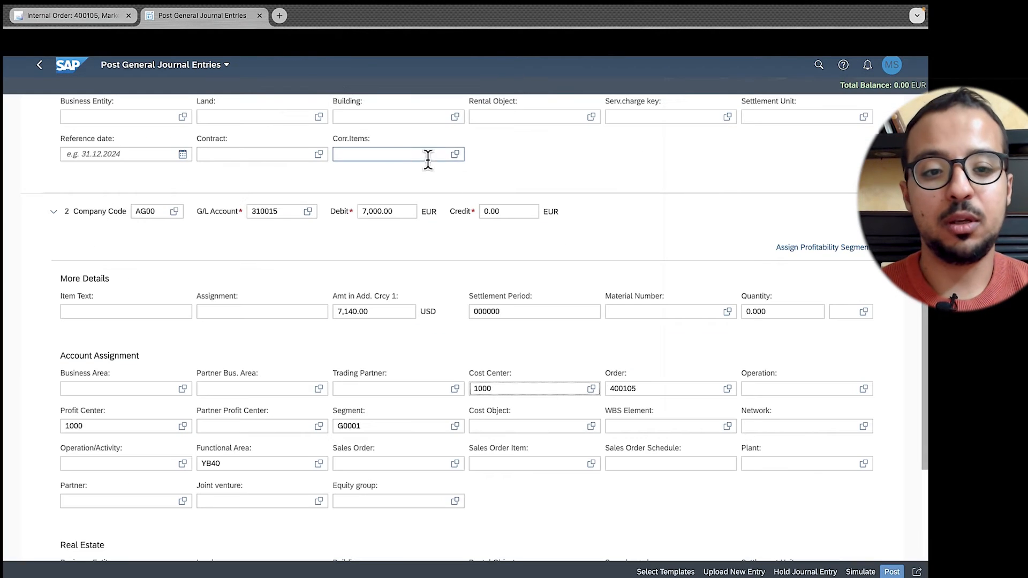
left_click(55, 221)
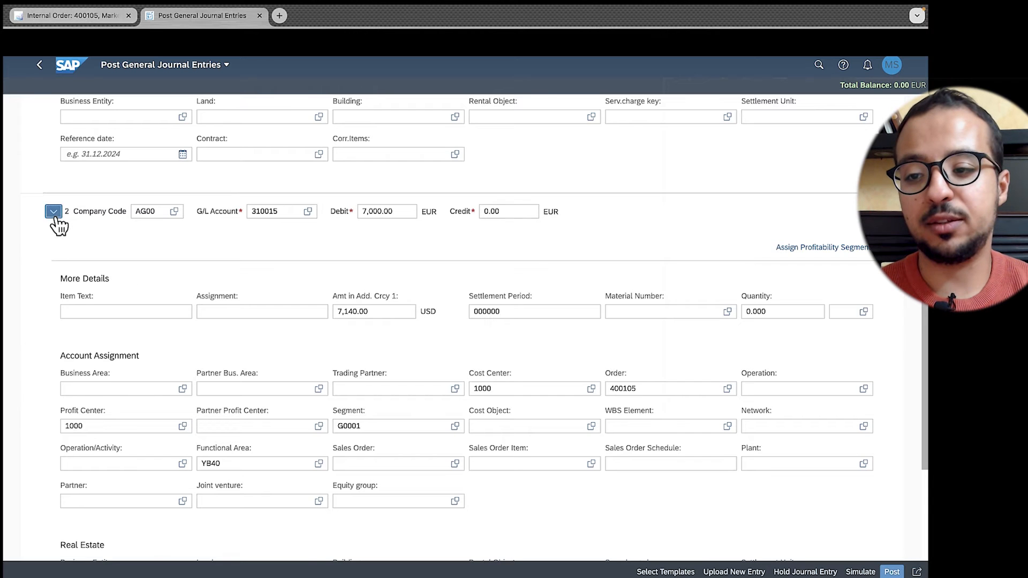
scroll(56, 223, "up", 4)
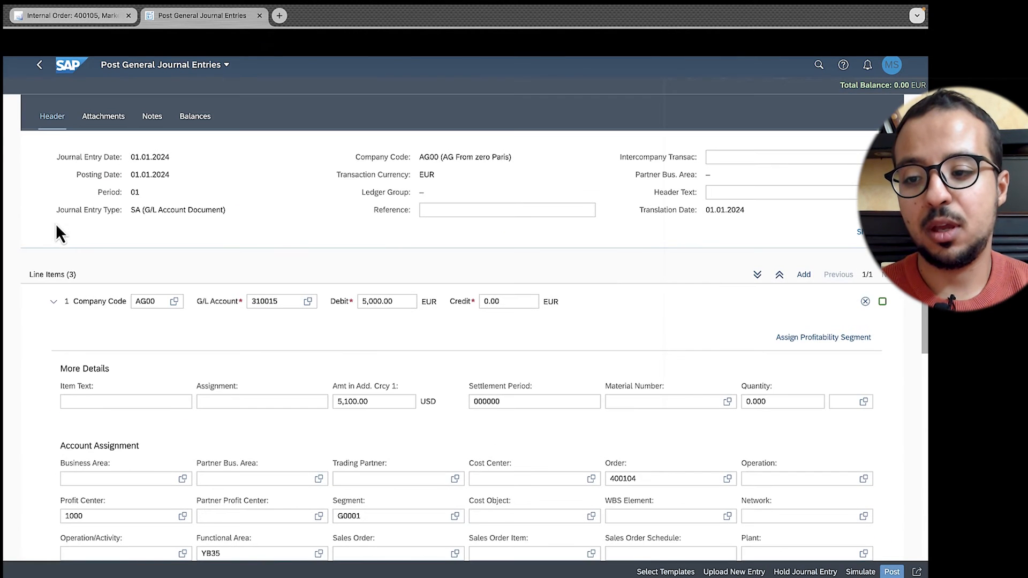
left_click(54, 302)
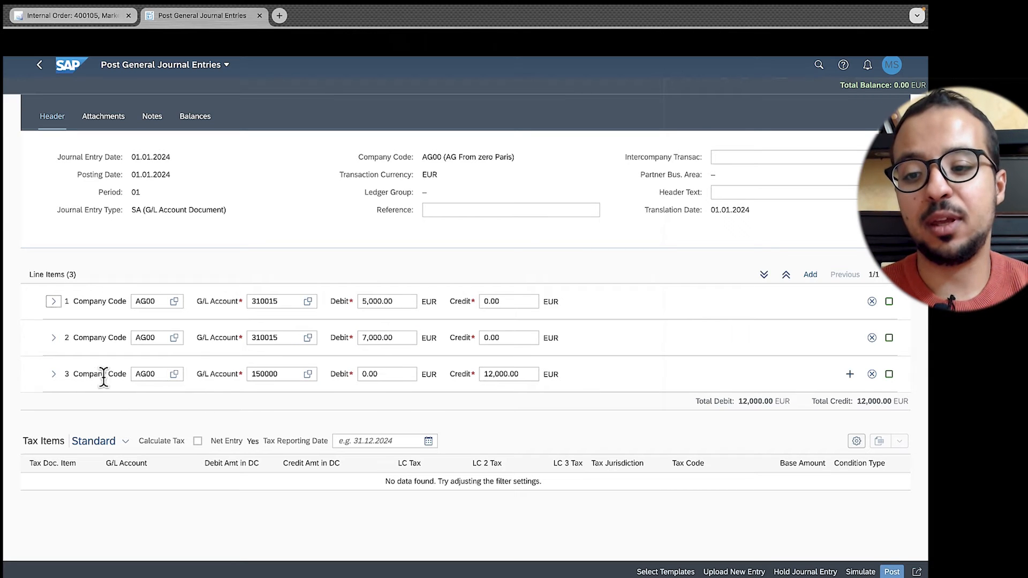
left_click(385, 374)
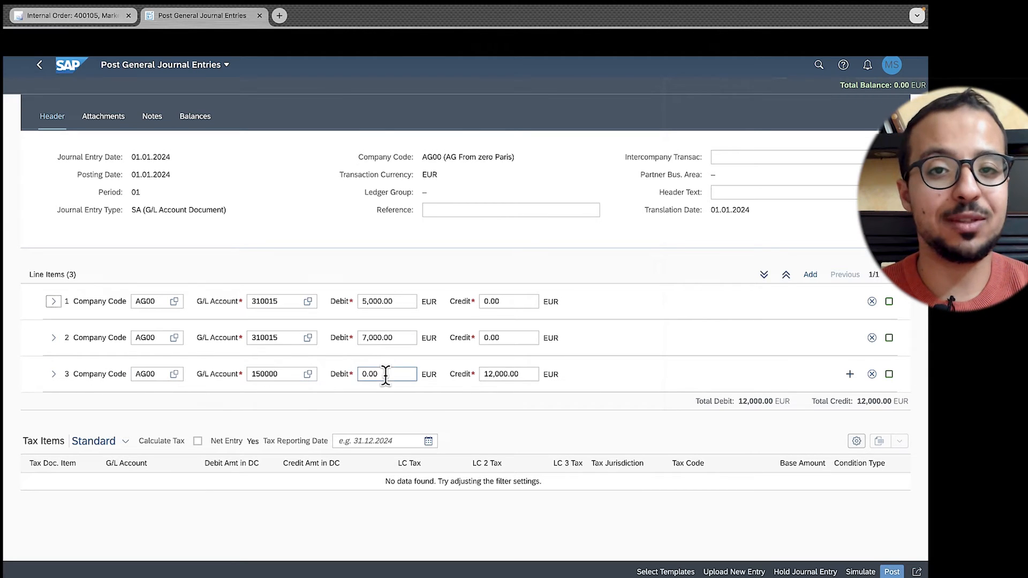
left_click(515, 375)
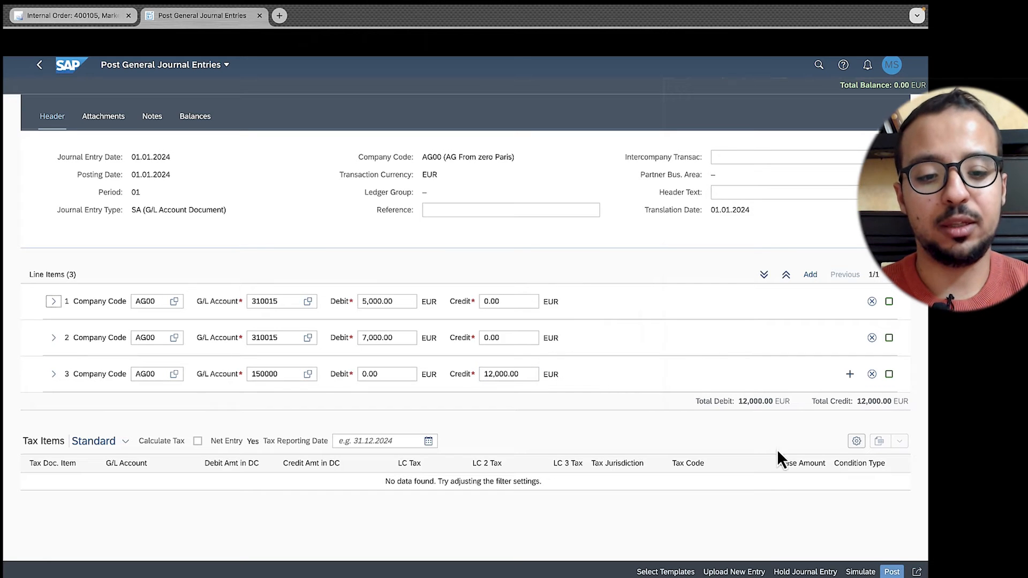
left_click(892, 572)
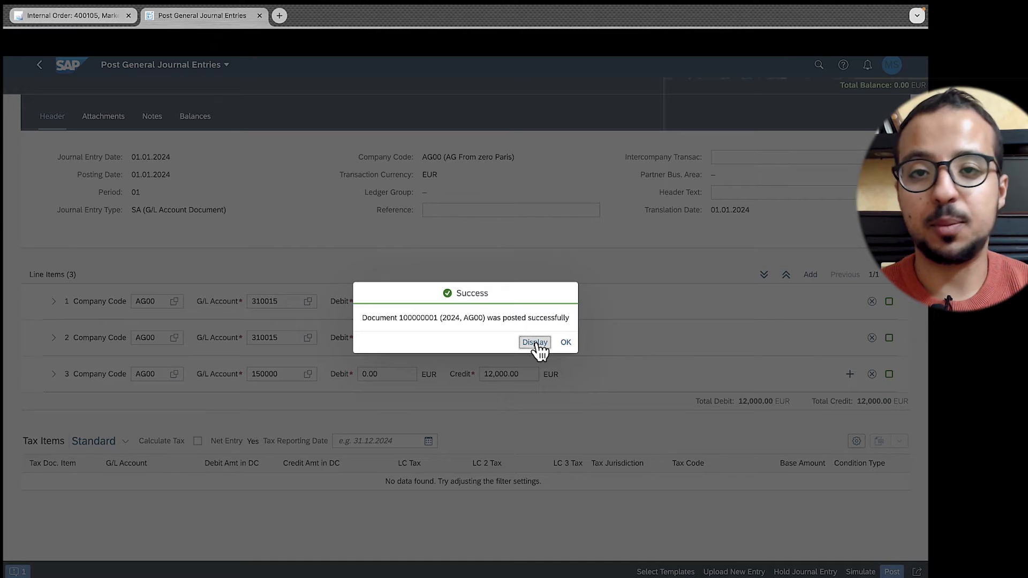
left_click(566, 342)
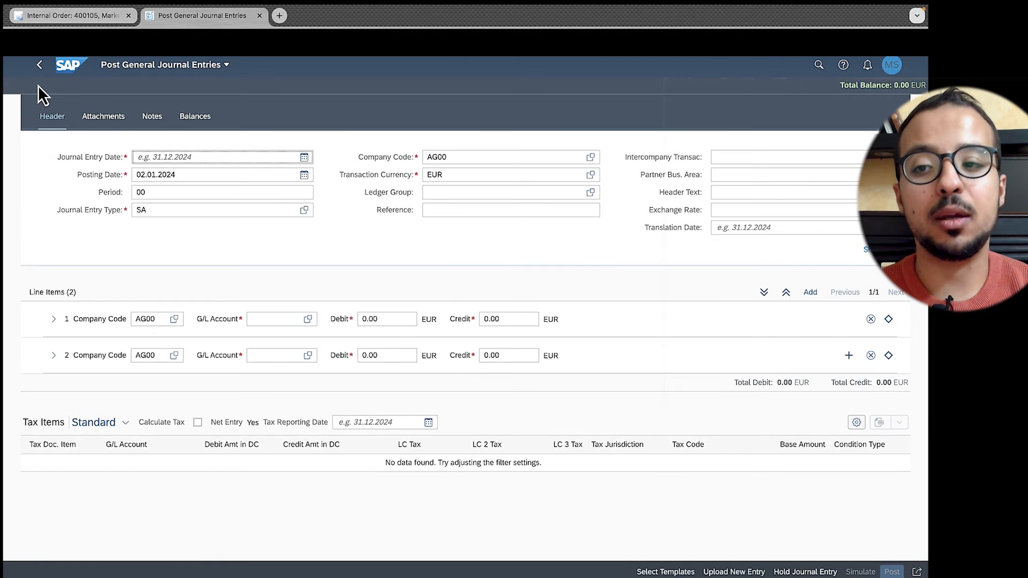
- Open the Internal Orders Plan/Actual report and filter it by fiscal year 2024 and category ACT01
left_click(75, 75)
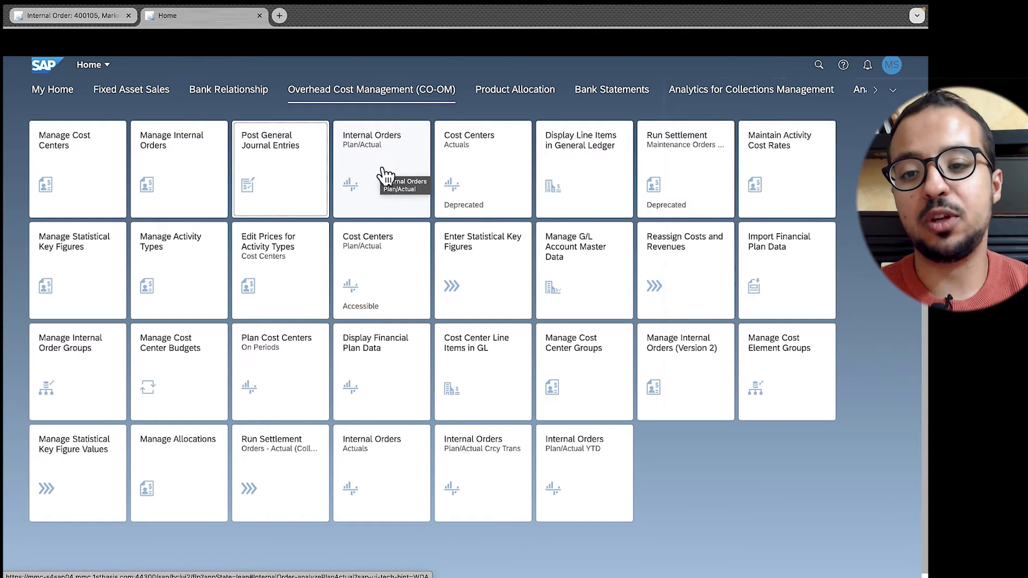
left_click(373, 167)
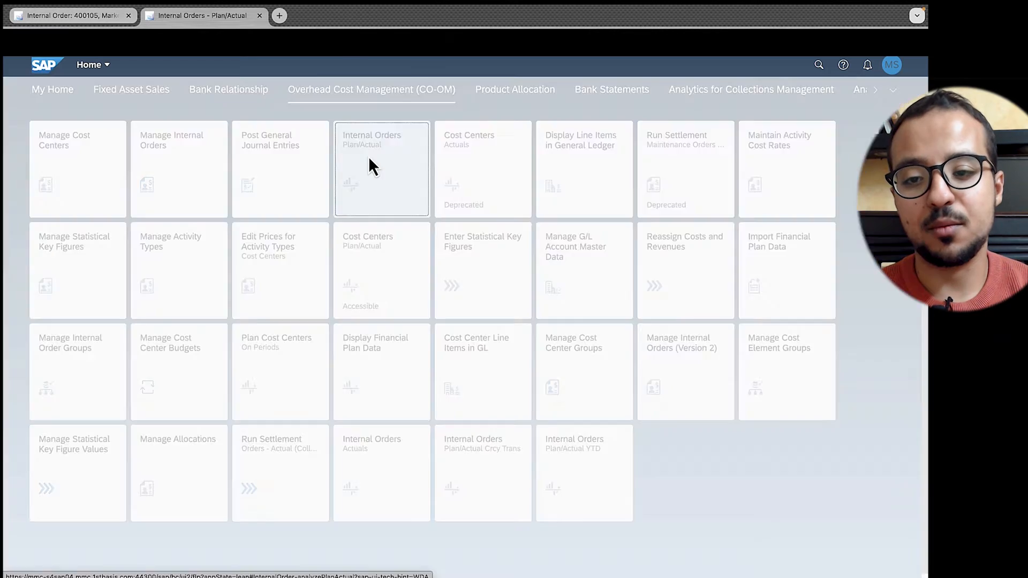
type("2024")
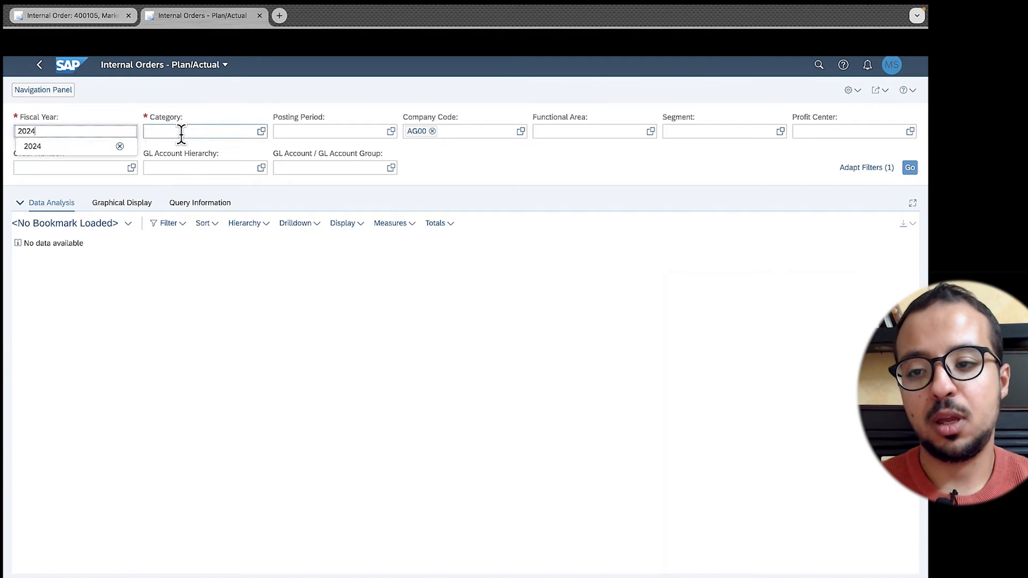
left_click(182, 134)
left_click(261, 132)
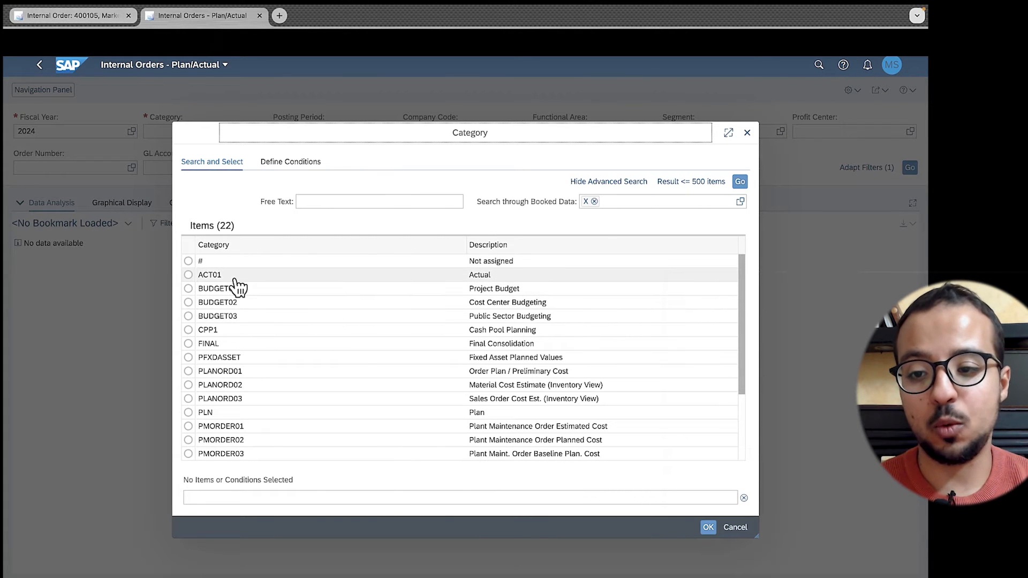
left_click(188, 275)
left_click(708, 527)
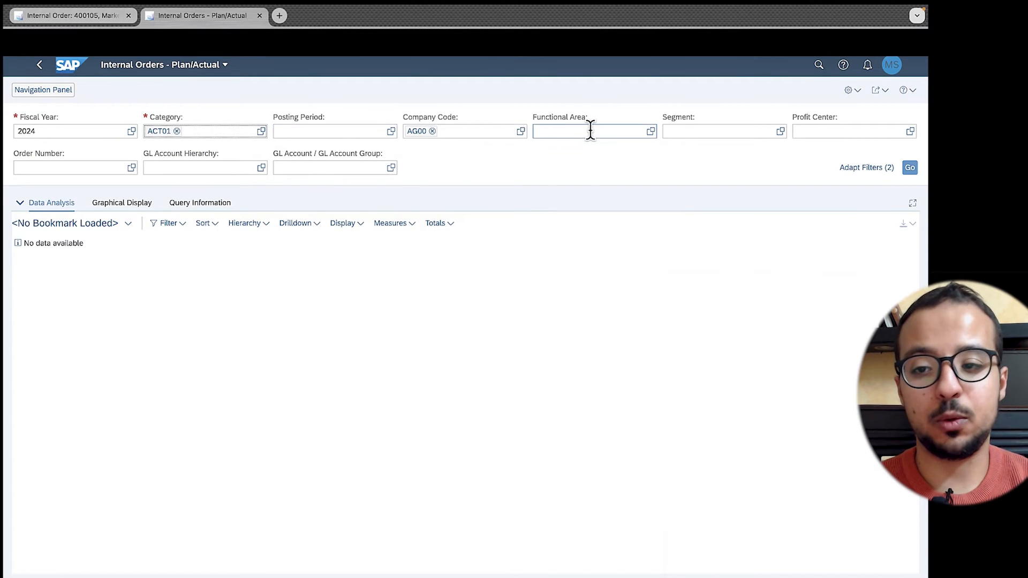
- Filter the report by the real and statistical marketing orders' numbers and compare their statistical indicators and actual amounts
left_click(65, 168)
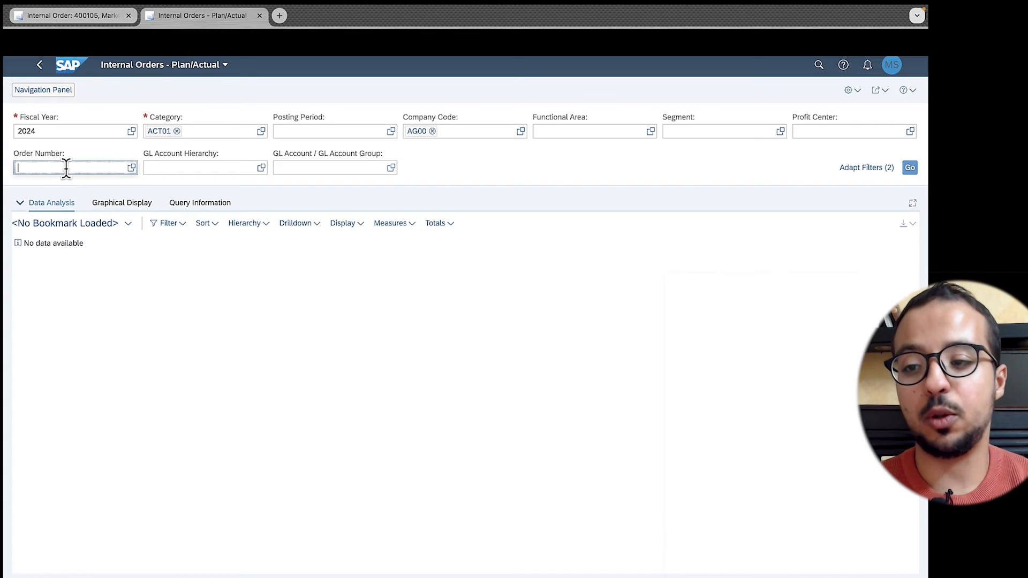
type("400104")
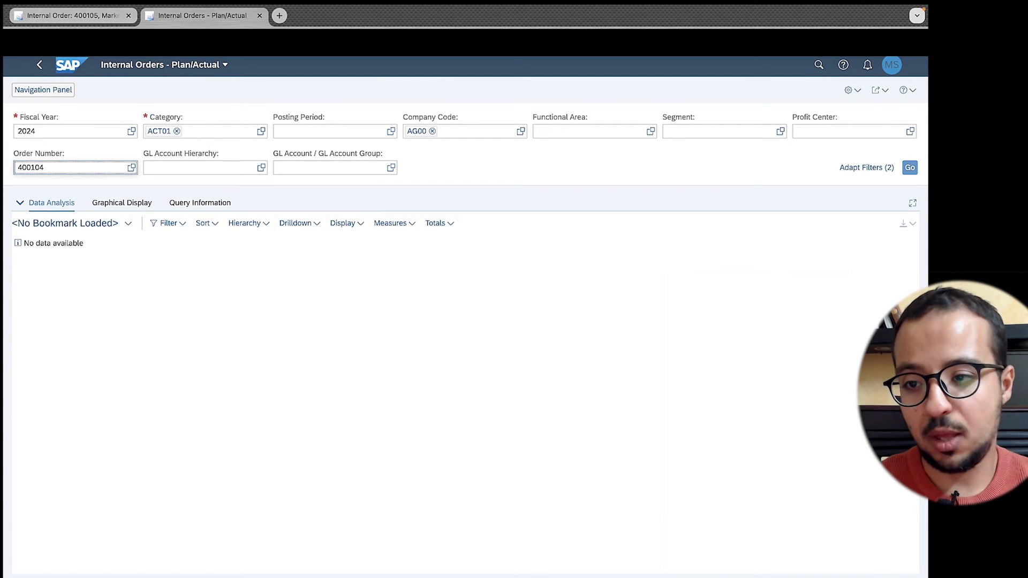
key("Return")
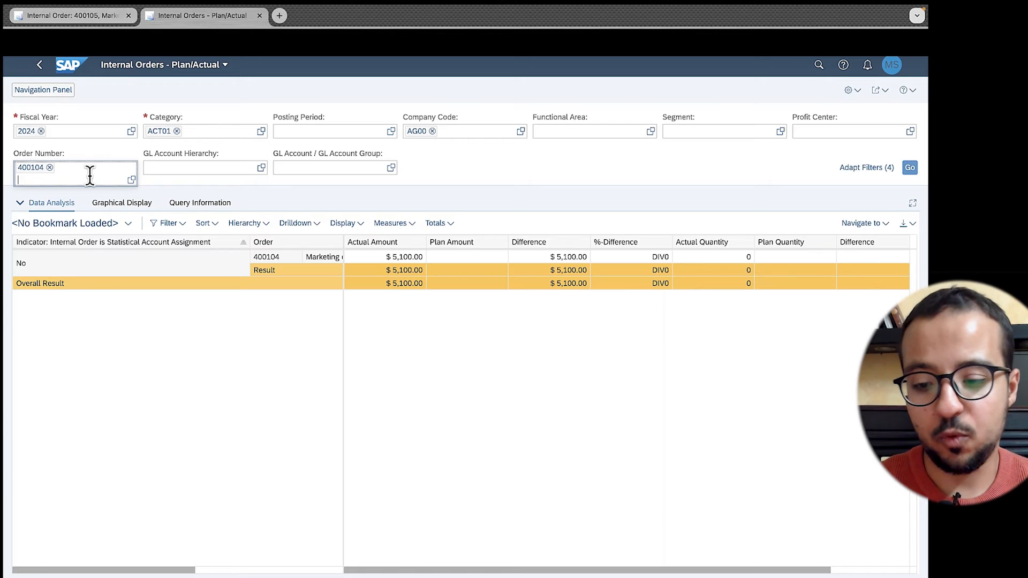
type("400105")
key("Return")
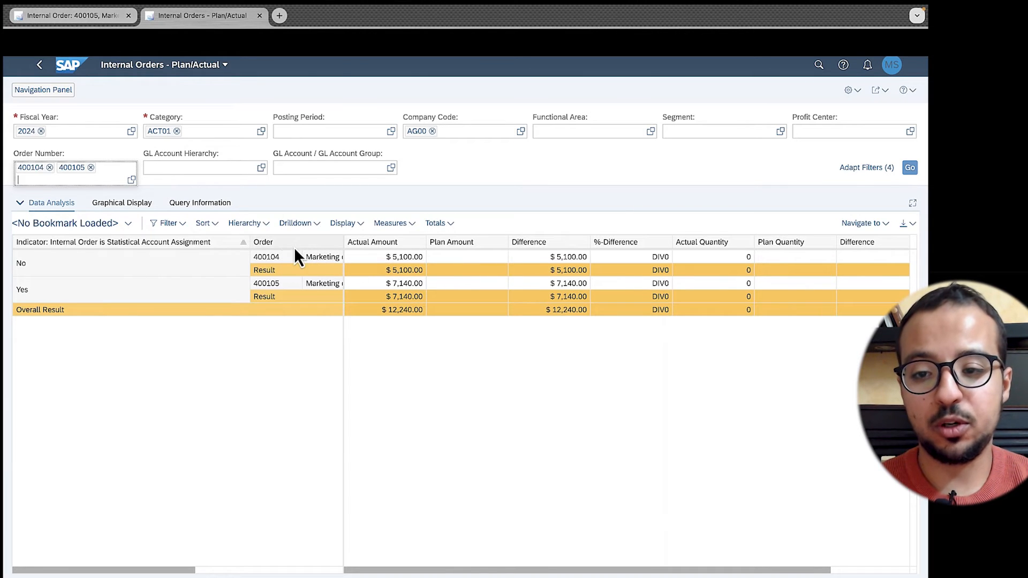
left_click(344, 246)
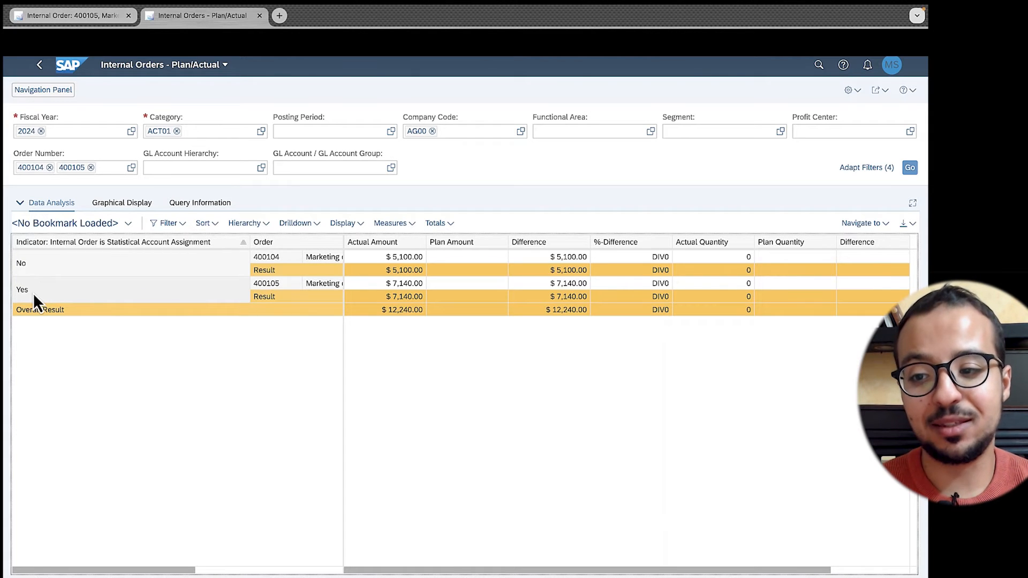
double_click(17, 290)
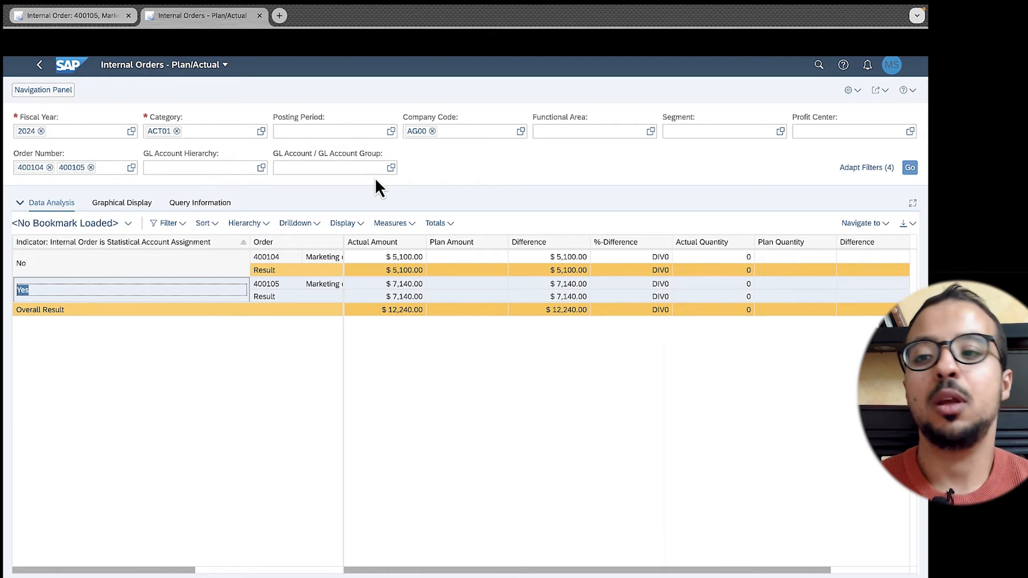
- Start an actual settlement for the real marketing order, entering its order number, settlement period 1 and fiscal year 2024
left_click(39, 64)
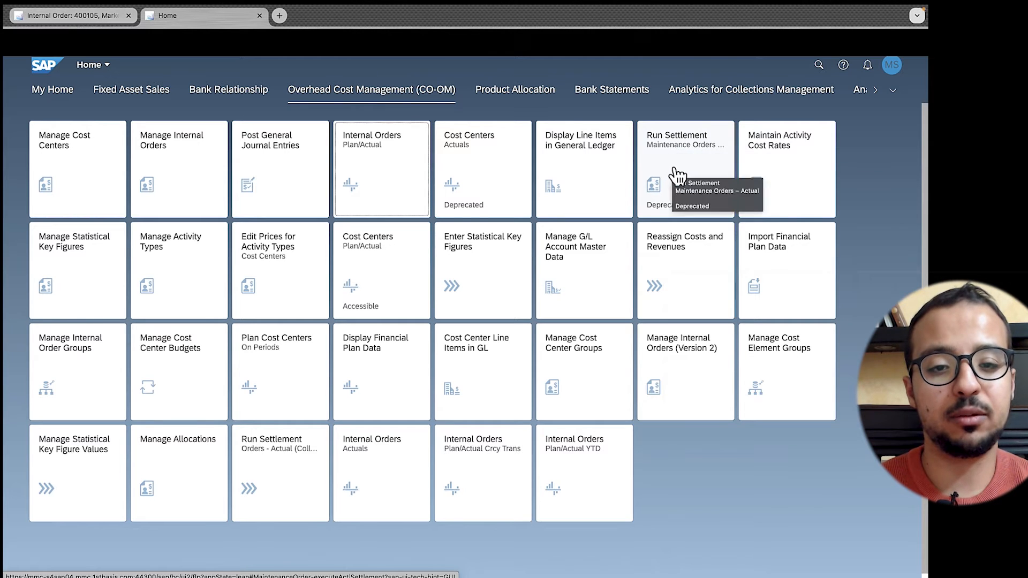
left_click(681, 157)
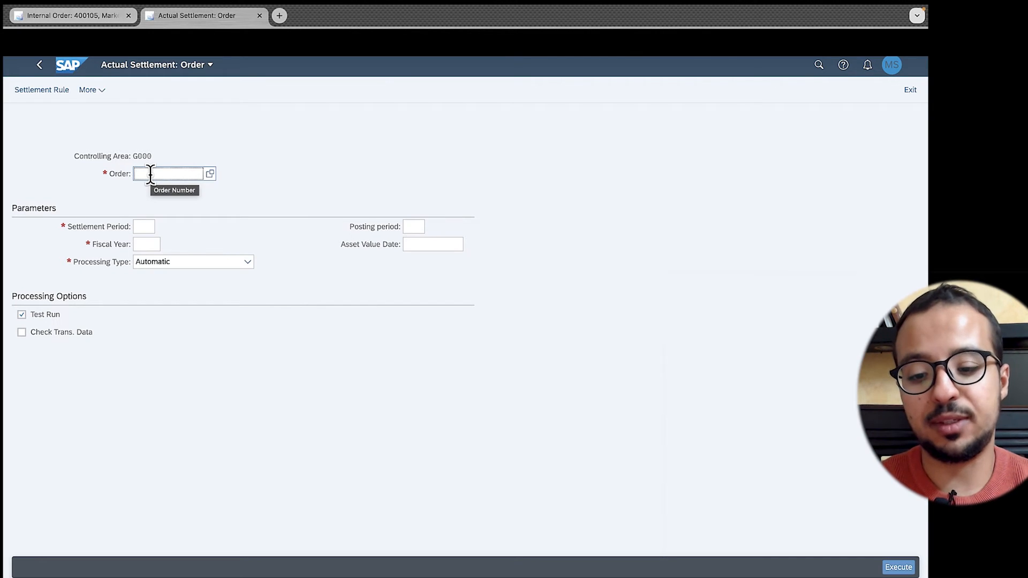
type("400104")
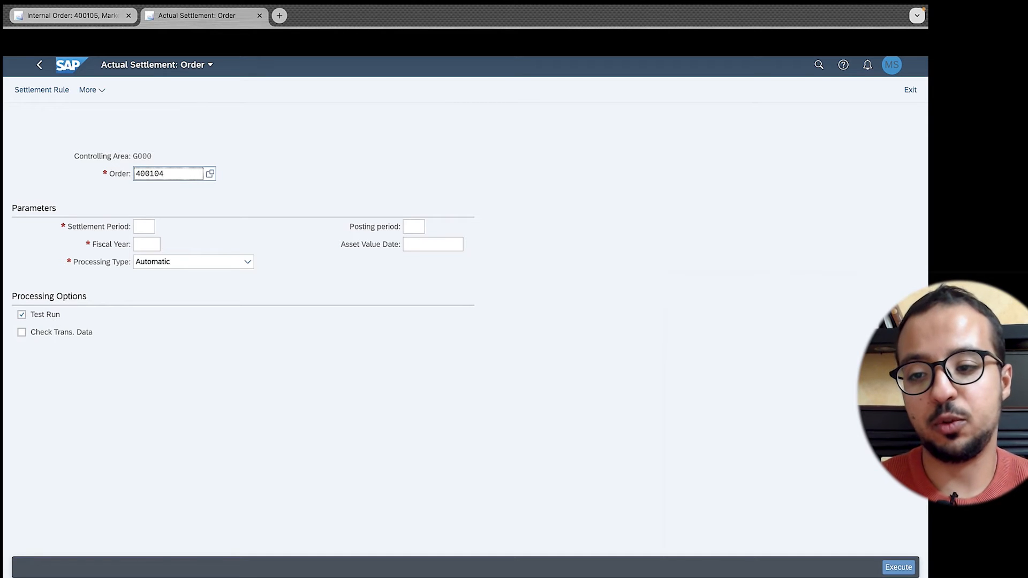
key("Return")
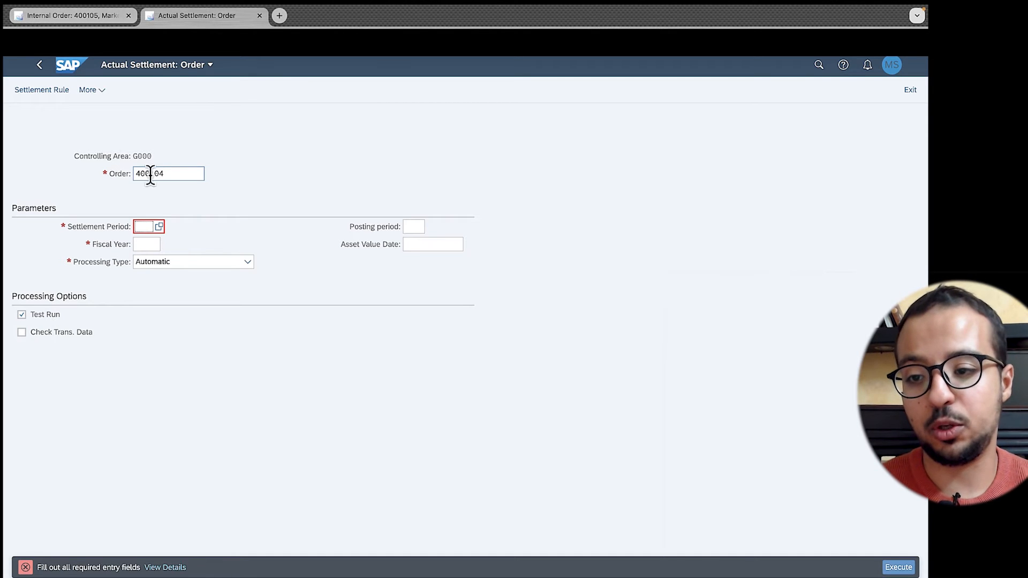
type("1")
left_click(146, 242)
type("2024")
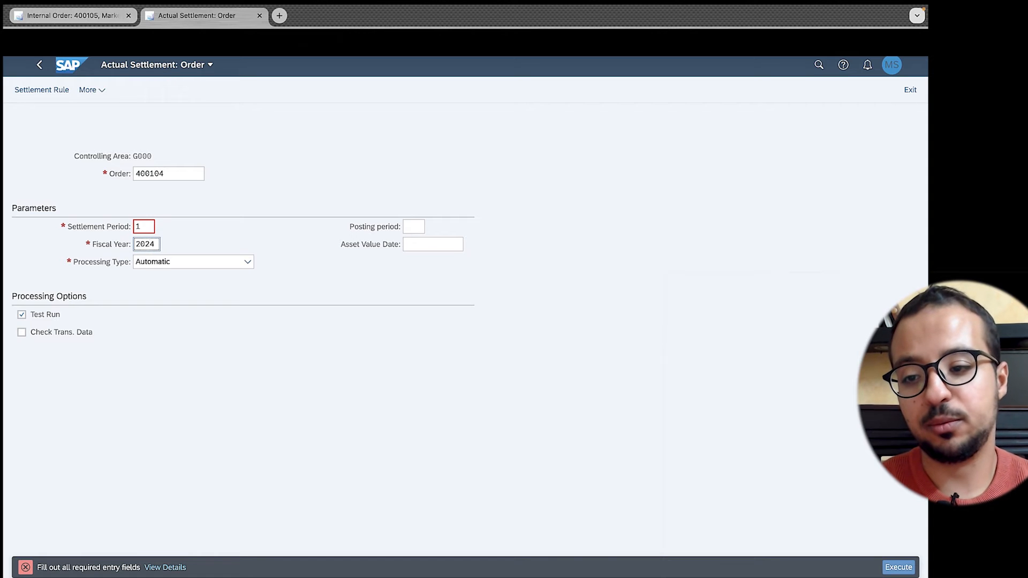
key("Return")
- Check the order's settlement rule, execute the settlement as a test run and read its messages
left_click(43, 92)
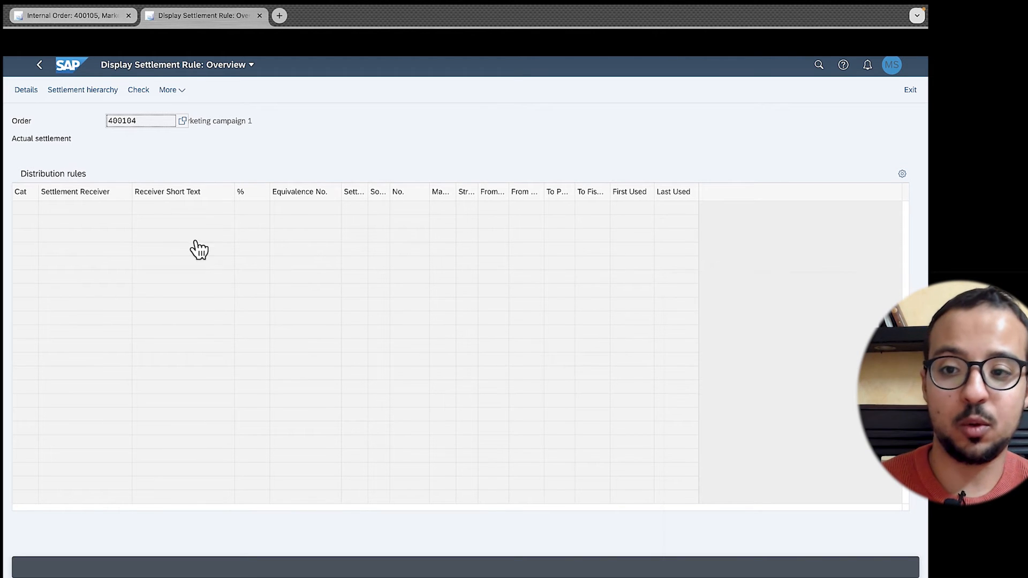
left_click(34, 66)
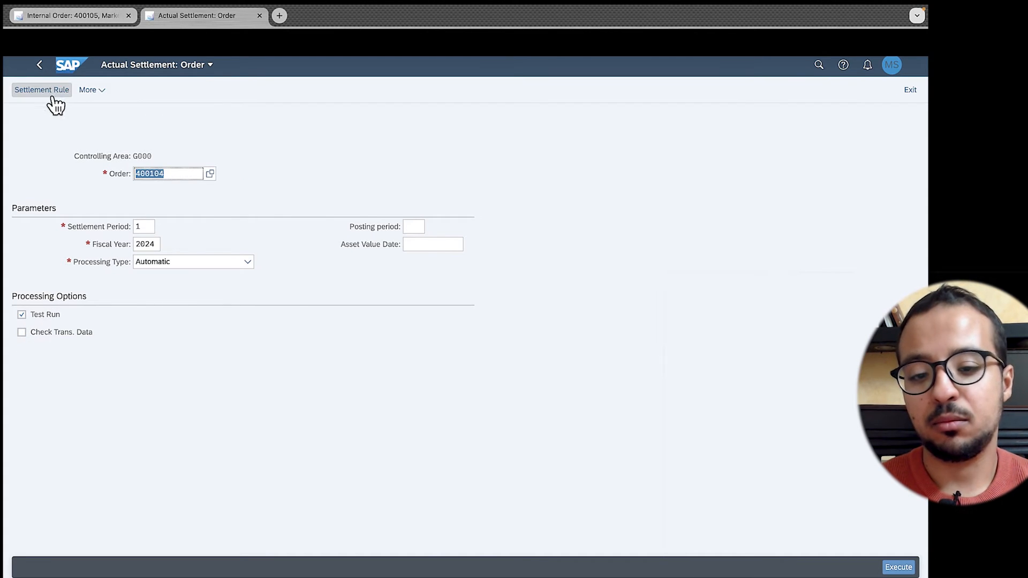
left_click(901, 568)
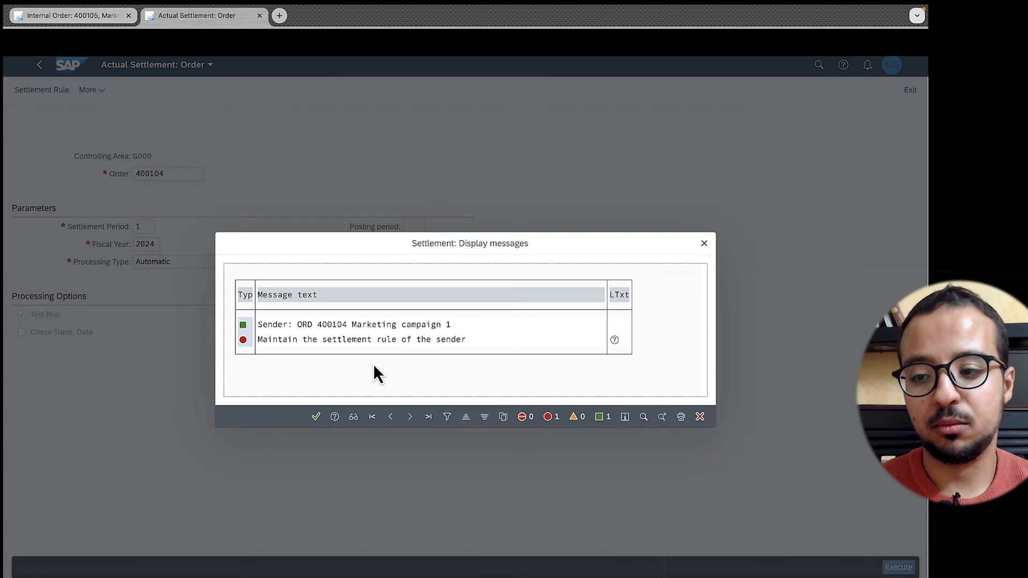
left_click(282, 340)
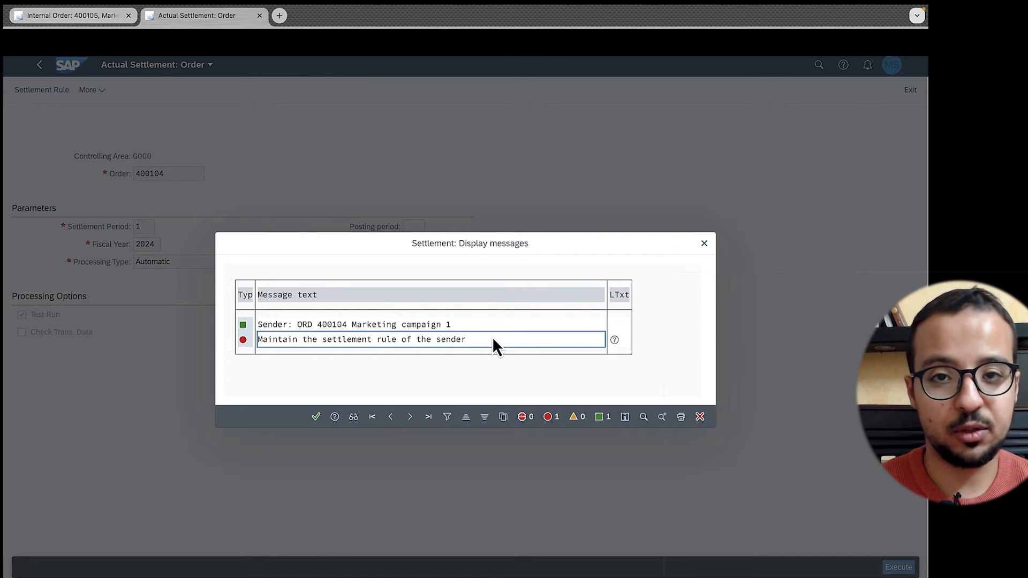
left_click(701, 418)
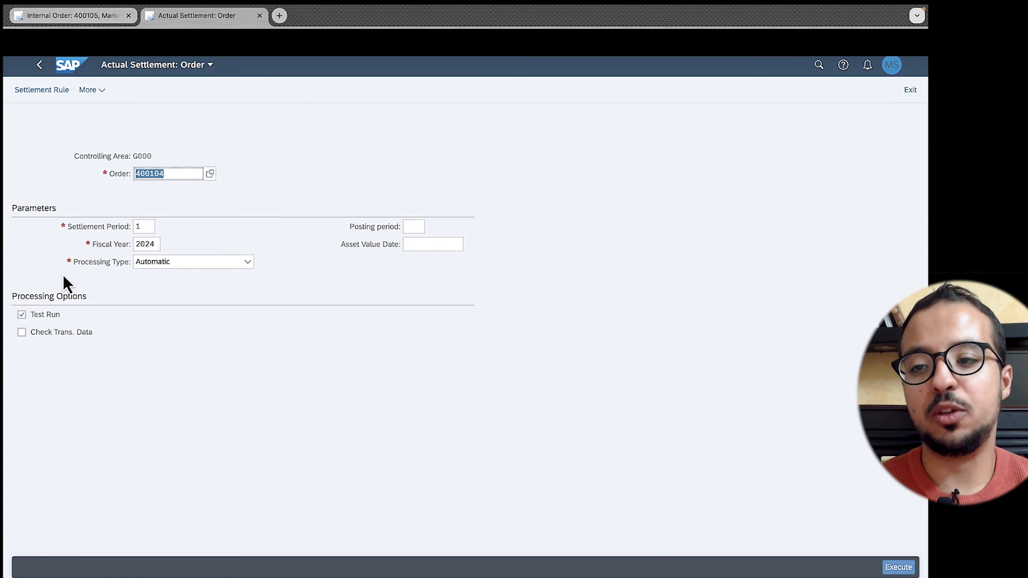
- Open the Marketing campaign 1 internal order for editing and go to maintaining its settlement rule
left_click(64, 16)
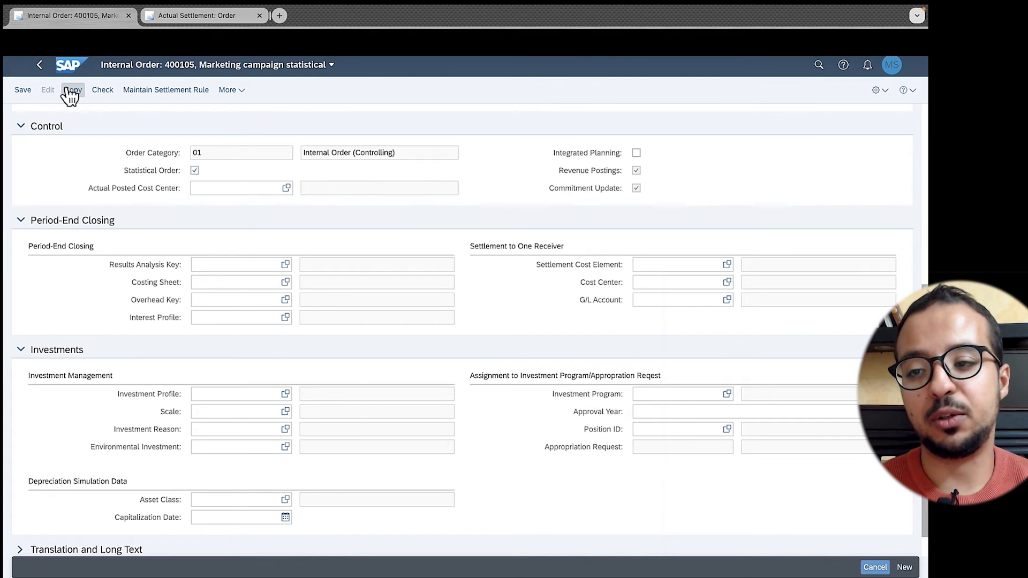
left_click(40, 64)
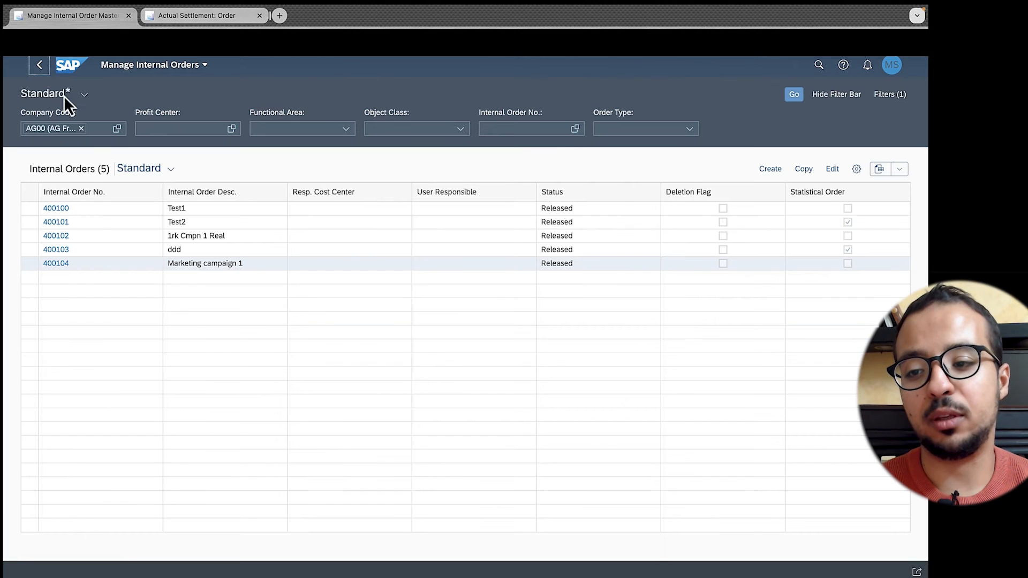
left_click(51, 265)
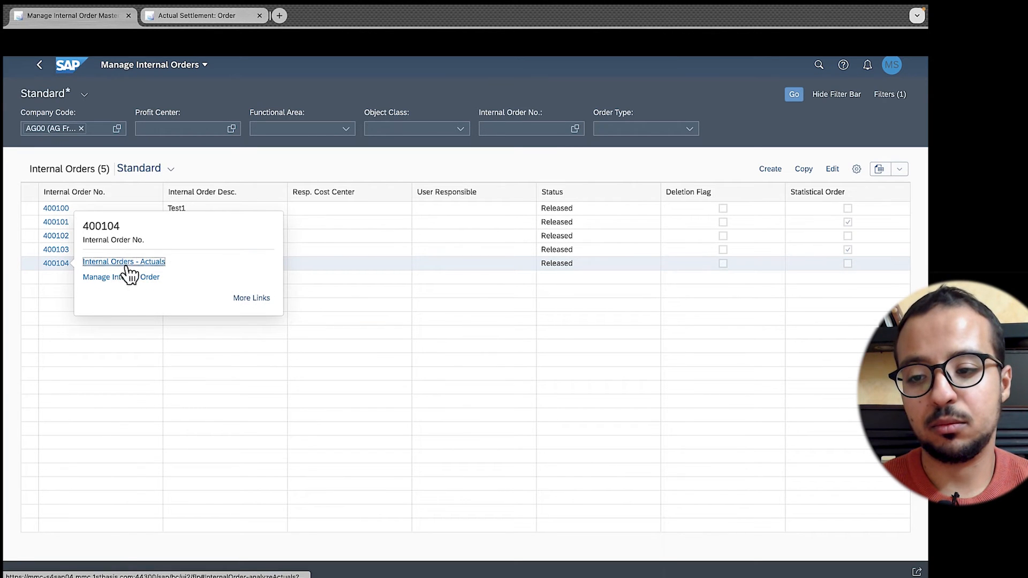
left_click(123, 277)
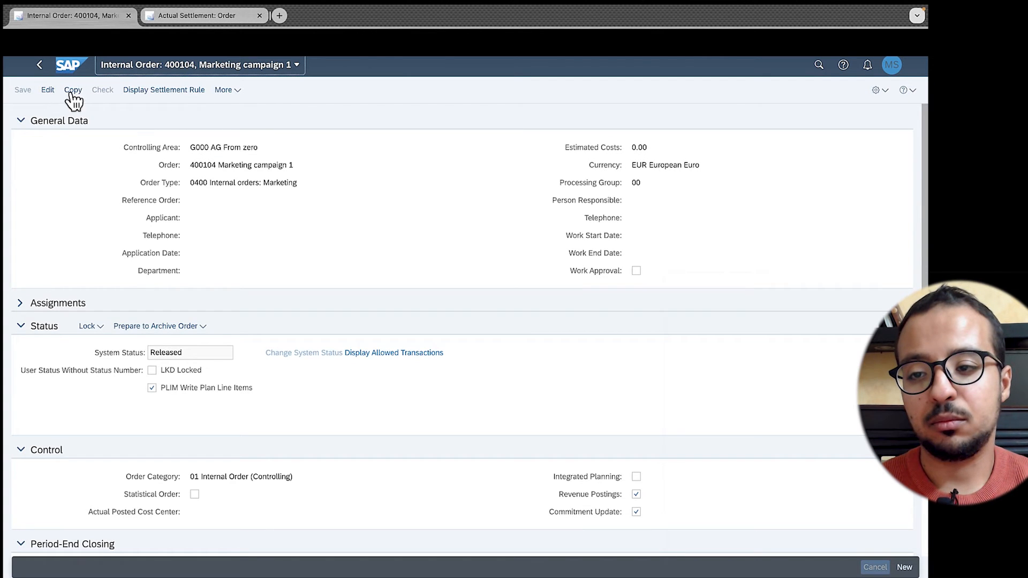
left_click(48, 90)
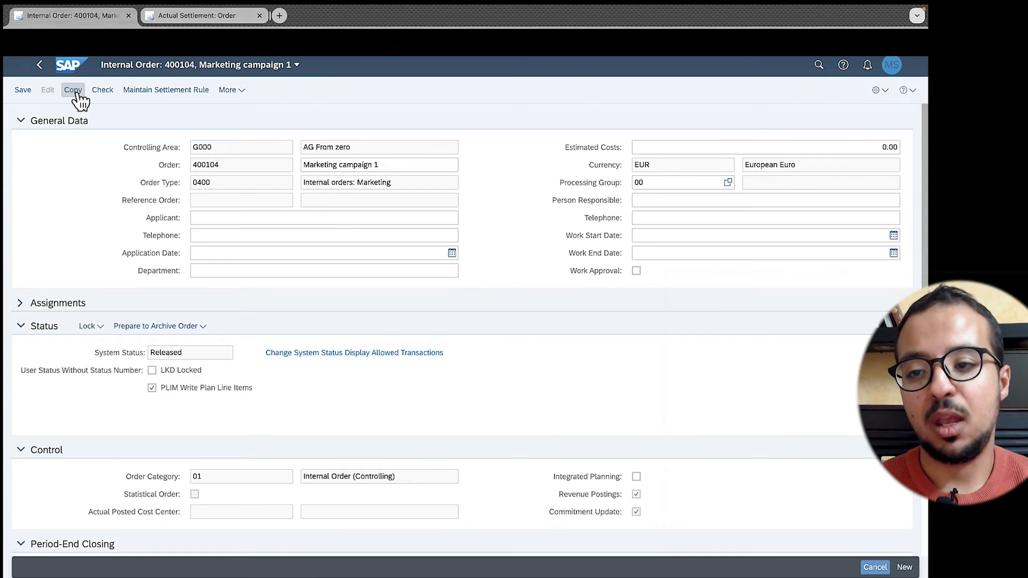
left_click(171, 92)
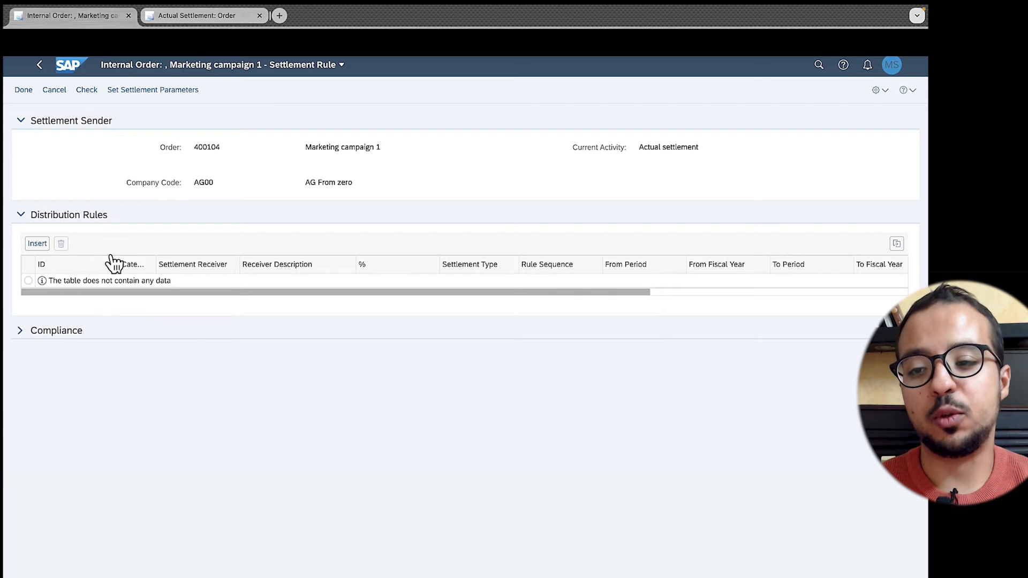
- Insert a distribution rule with settlement type Periodic Settlement and category Cost Center
left_click(37, 243)
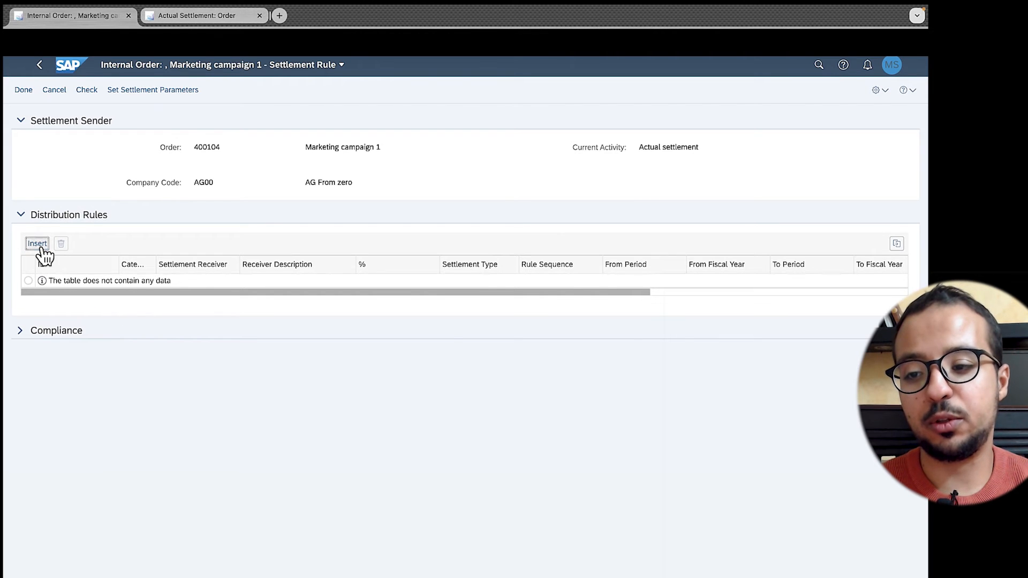
left_click(264, 333)
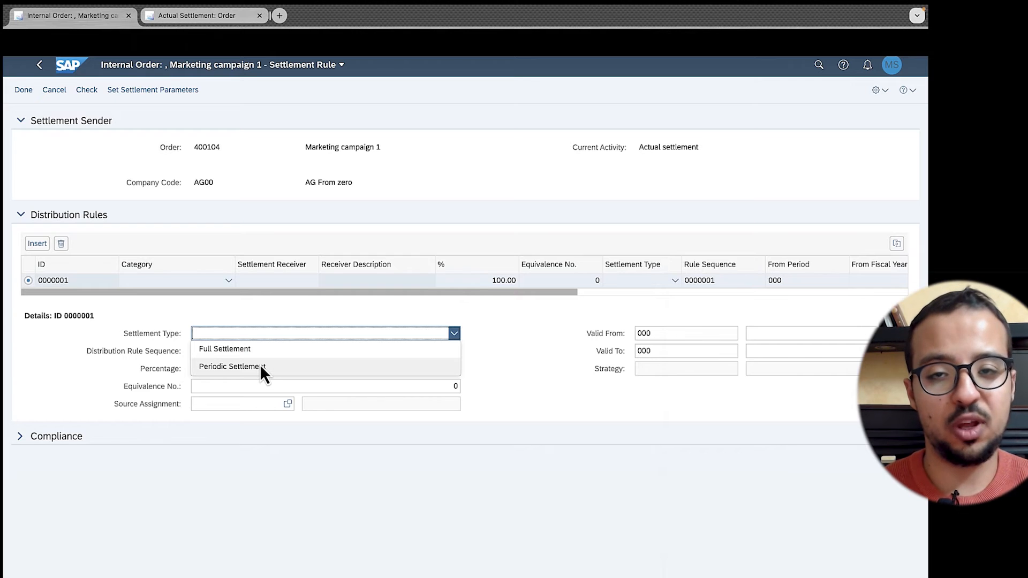
left_click(249, 366)
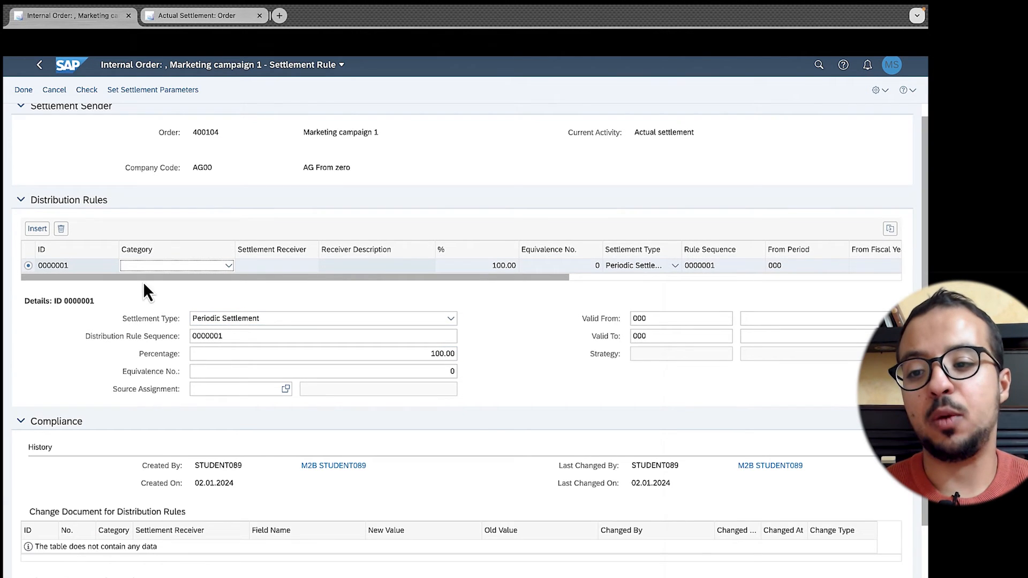
left_click(191, 268)
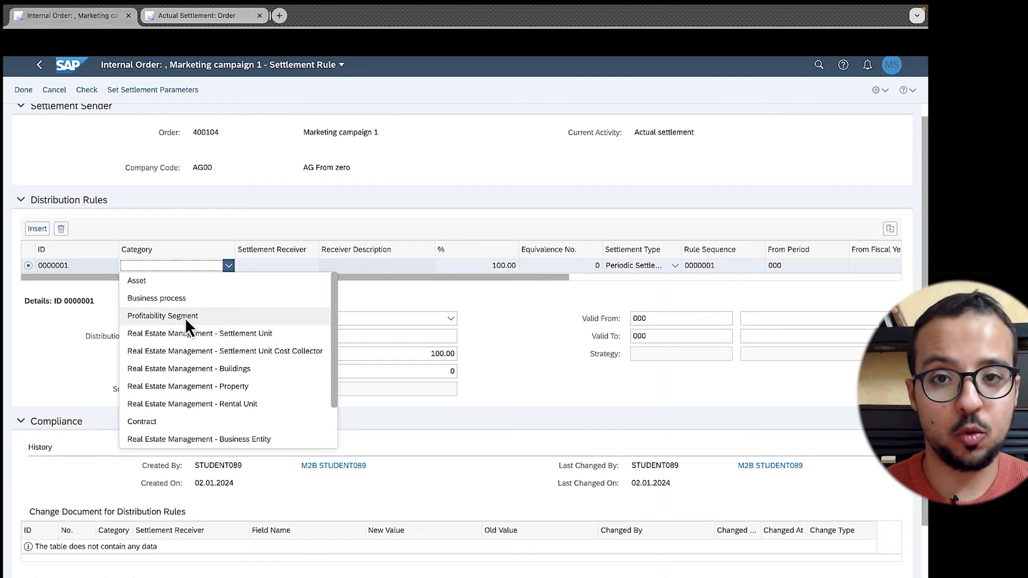
scroll(201, 376, "down", 2)
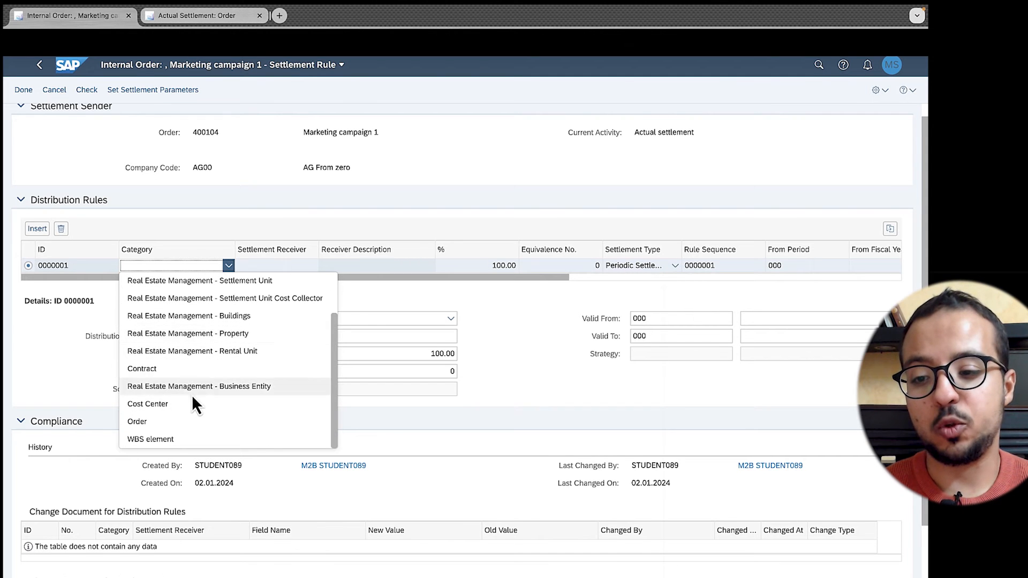
left_click(161, 404)
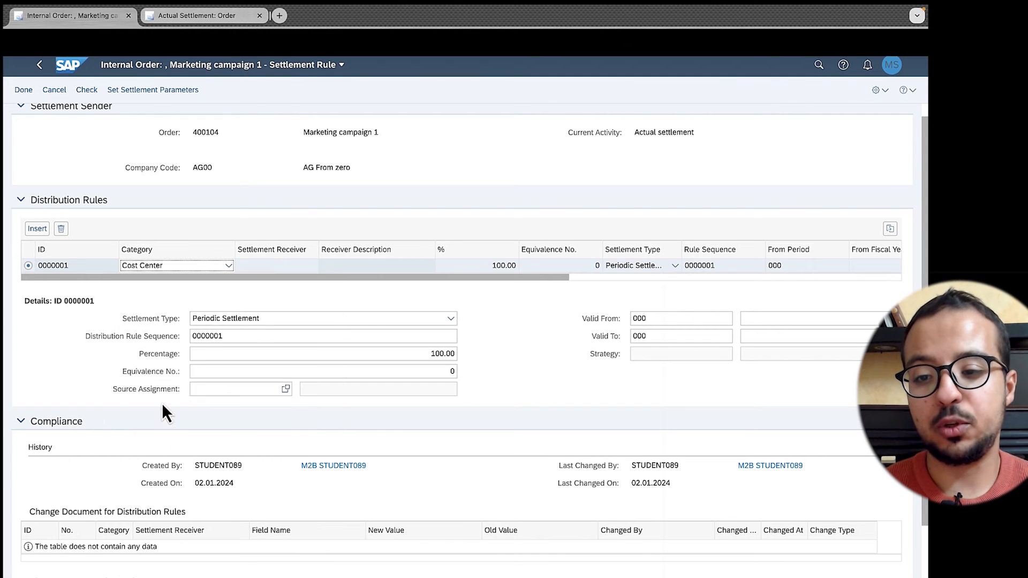
- Set the first distribution rule's settlement receiver to cost center 1000 and its percentage to 40
left_click(267, 267)
type("1000")
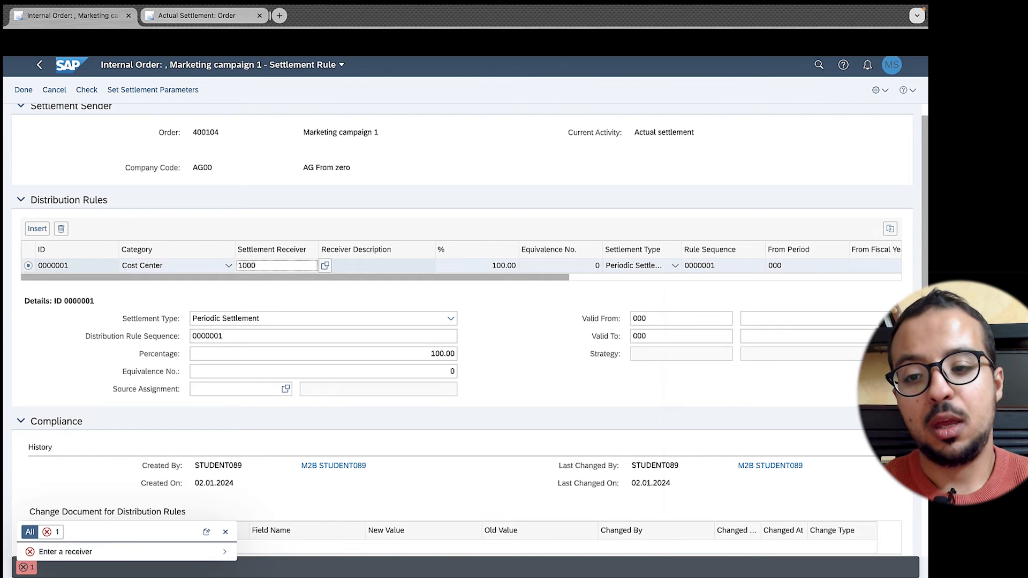
key("Return")
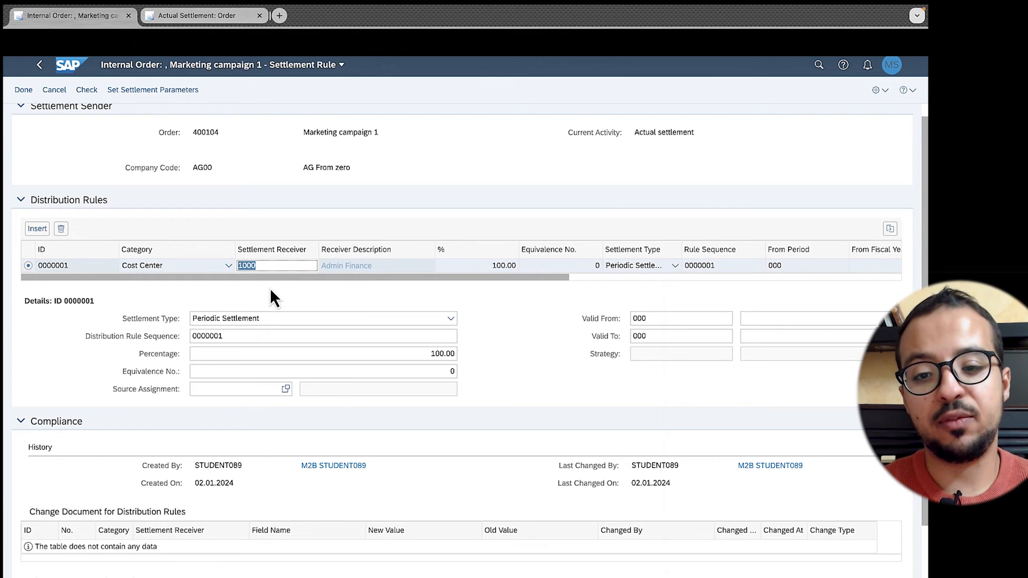
left_click_drag(480, 270, 526, 272)
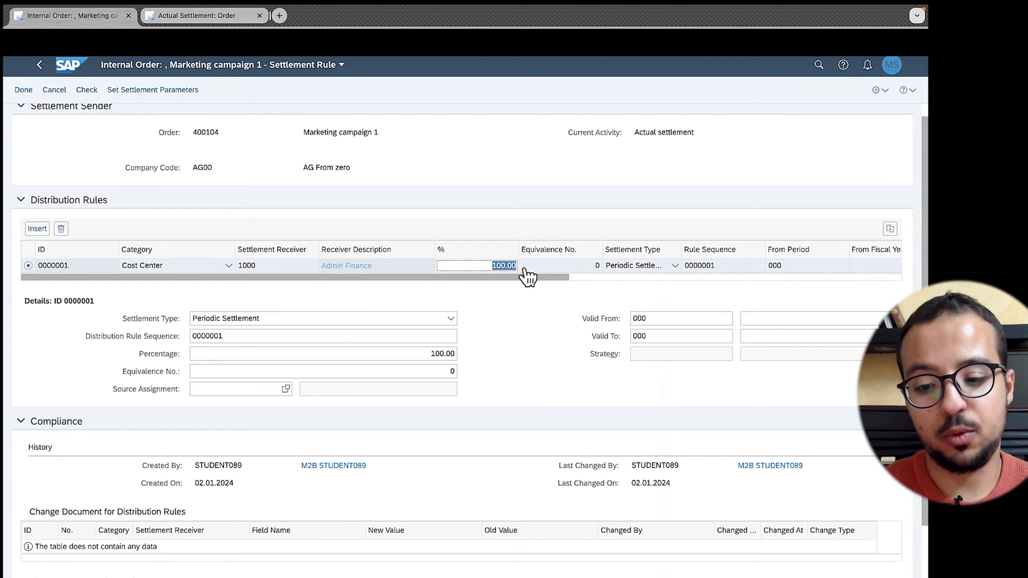
type("40")
key("Return")
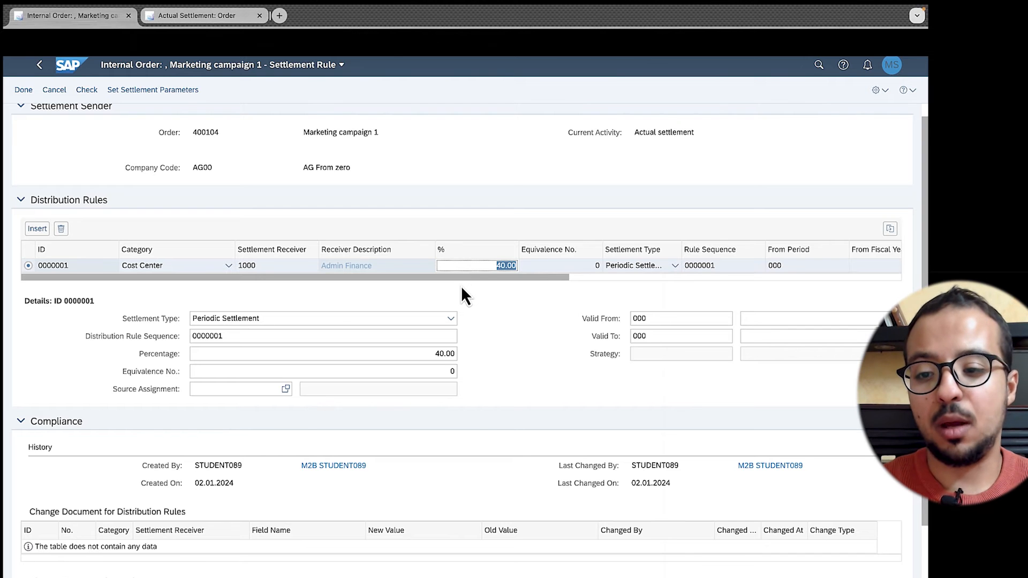
- Insert a second distribution rule and set its settlement type to Periodic Settlement
left_click(38, 229)
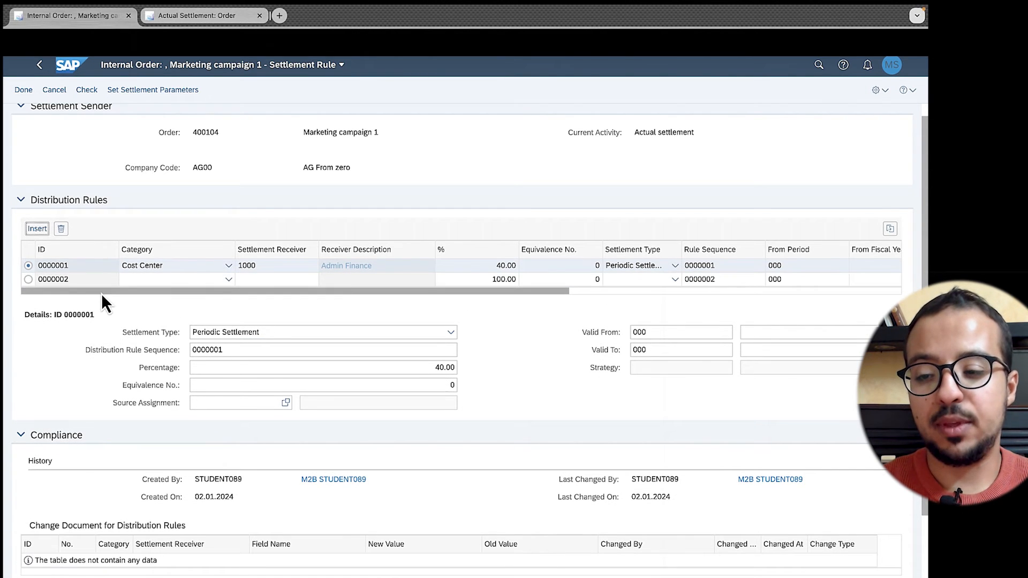
scroll(101, 294, "right", 10)
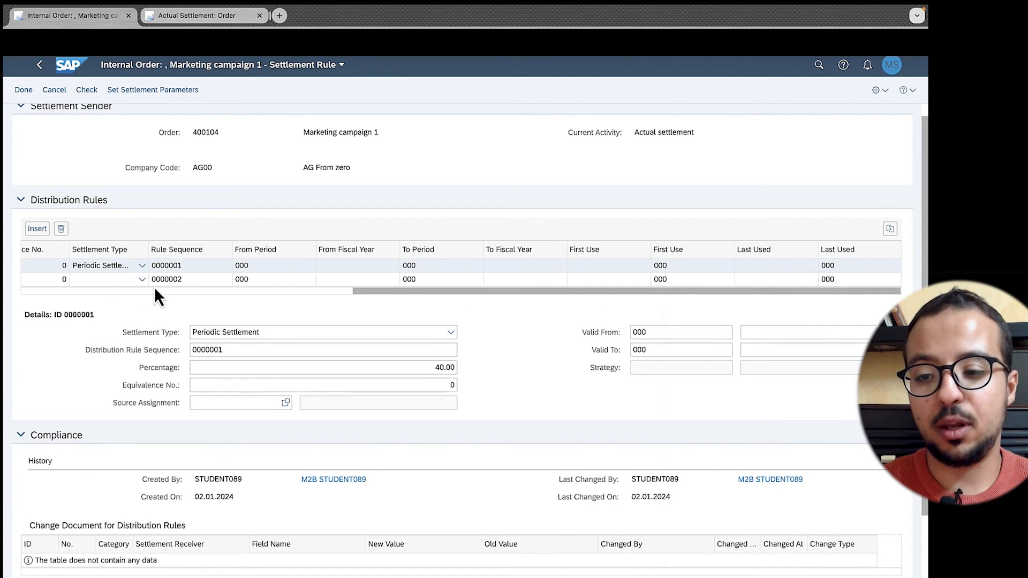
left_click(98, 280)
left_click(108, 309)
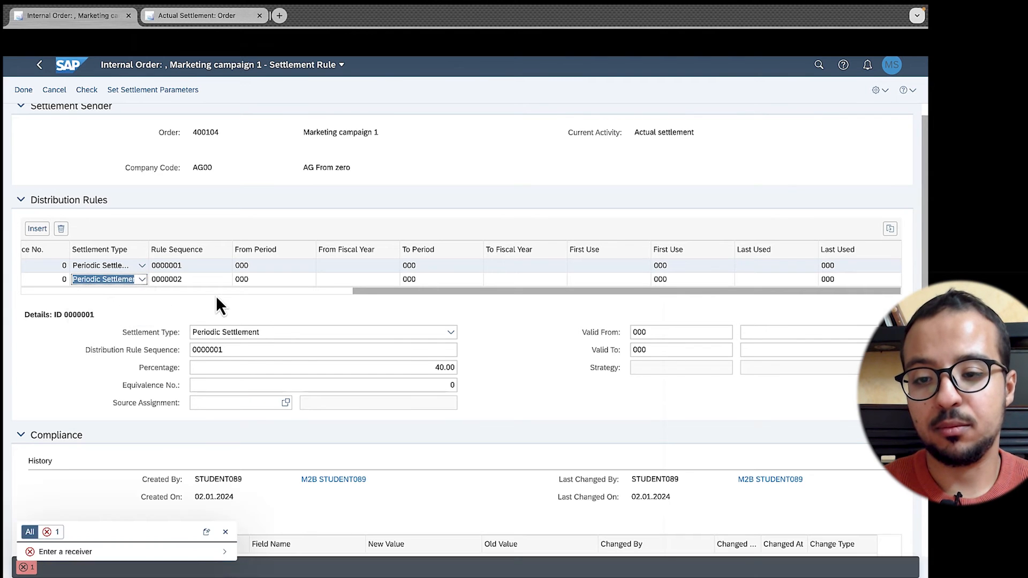
- Set the second distribution rule's category to Cost Center
scroll(217, 294, "left", 10)
scroll(217, 295, "right", 10)
scroll(220, 292, "left", 10)
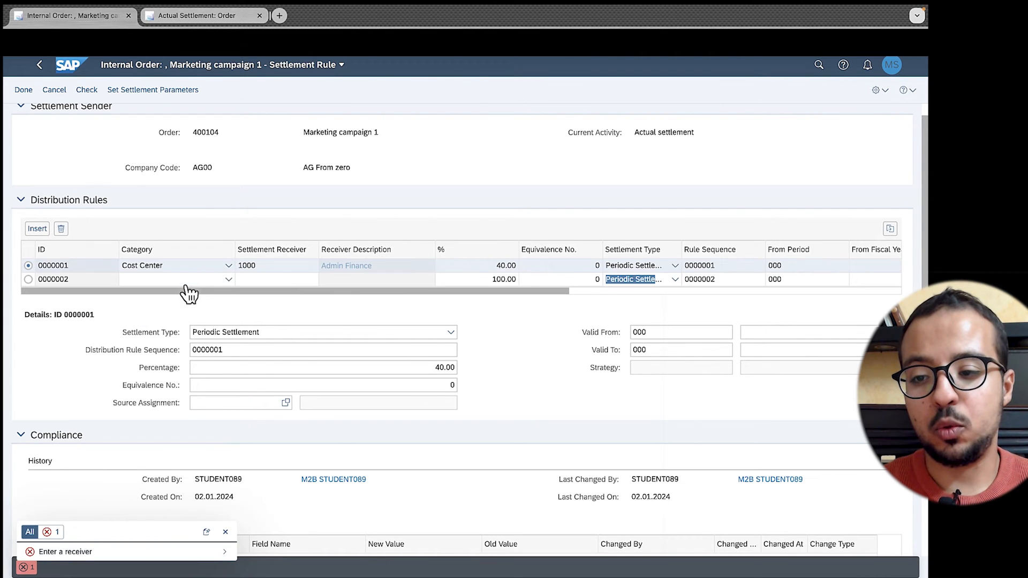
left_click(228, 279)
scroll(198, 412, "down", 3)
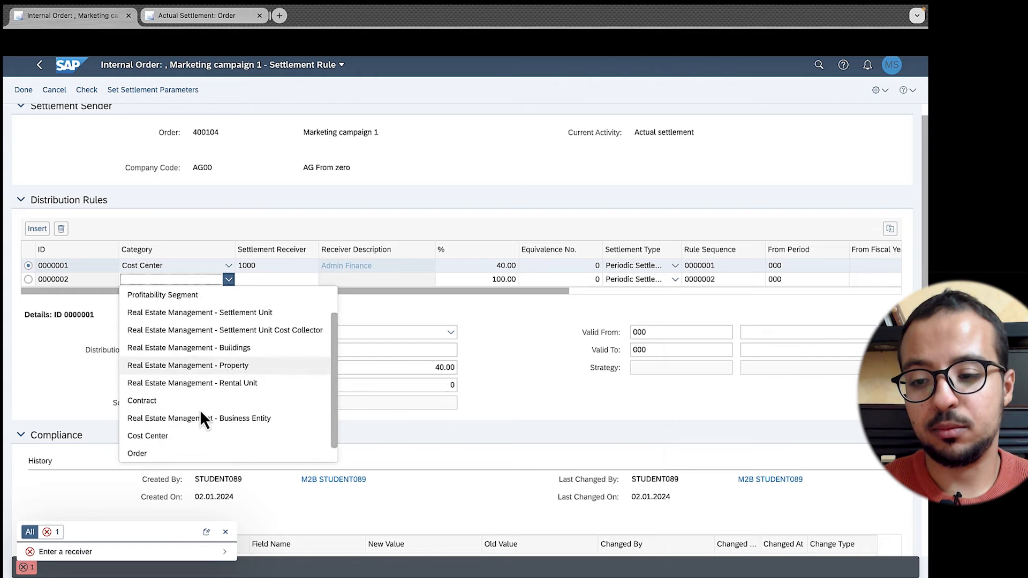
left_click(165, 420)
- Set the second distribution rule's settlement receiver to cost center 2000 and its percentage to 60
left_click(276, 280)
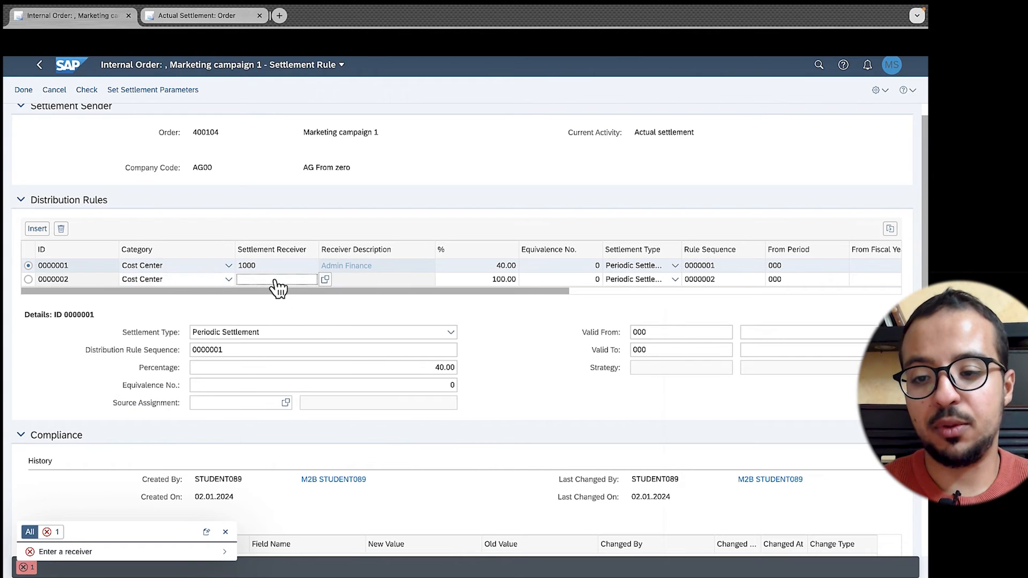
type("2000")
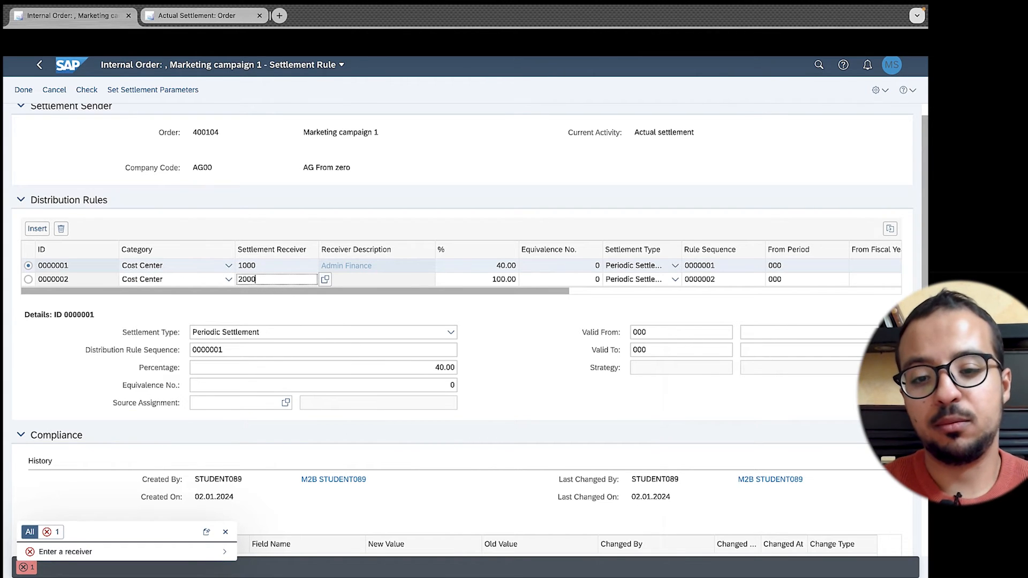
key("Tab")
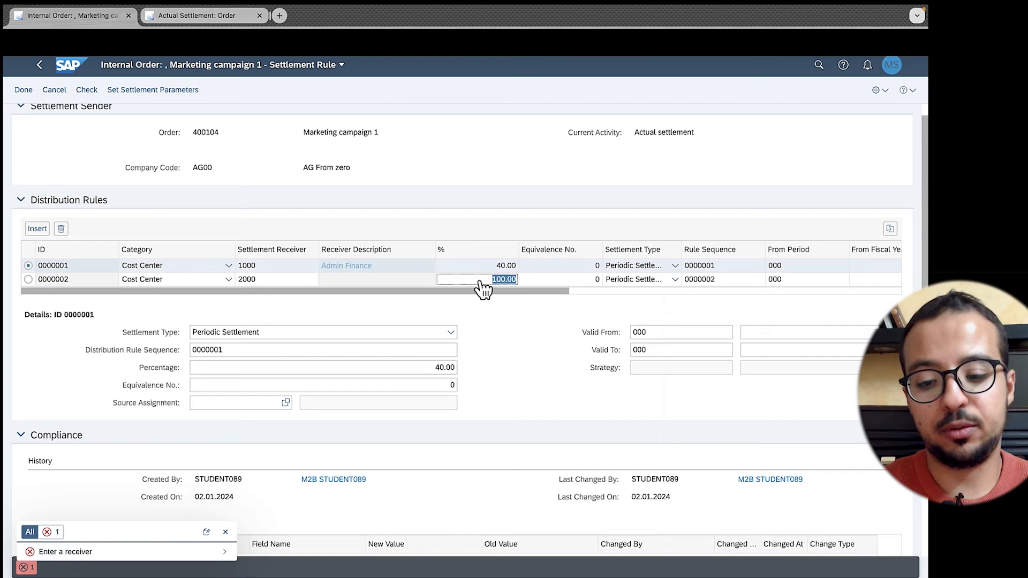
type("60")
key("Return")
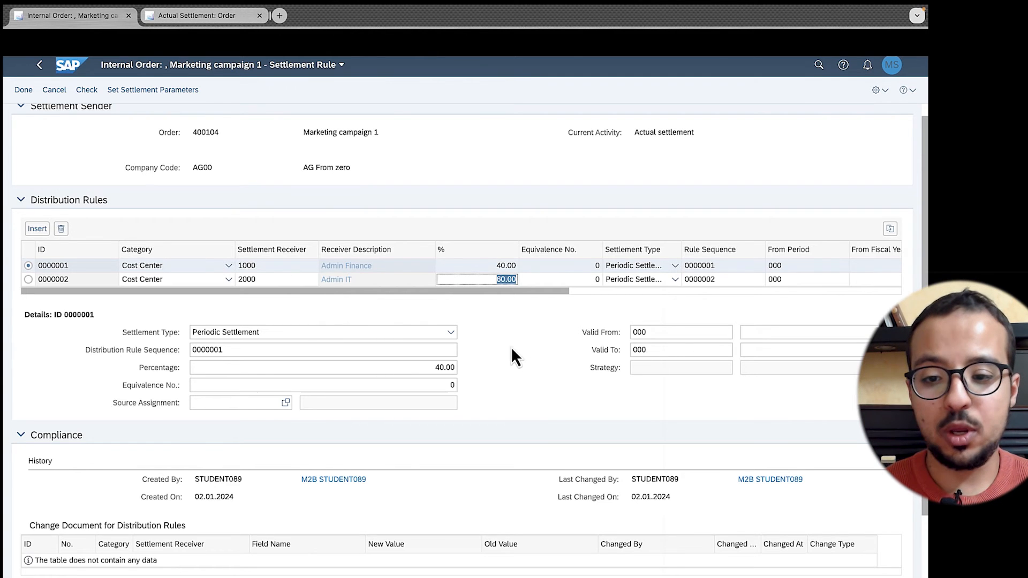
- Accept the distribution rules, save the Marketing campaign 1 order and inspect its system status
scroll(503, 354, "down", 3)
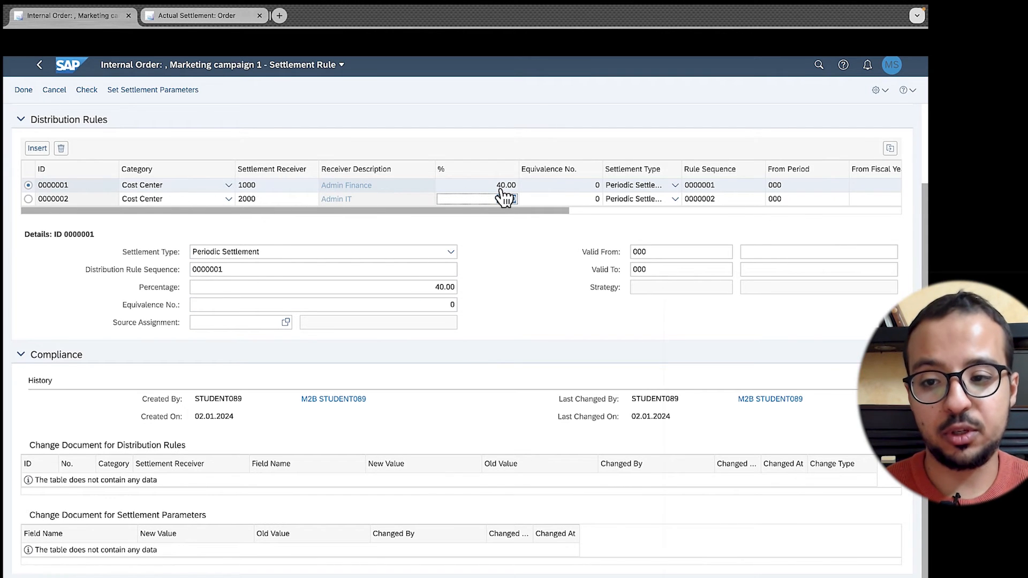
left_click_drag(314, 213, 294, 233)
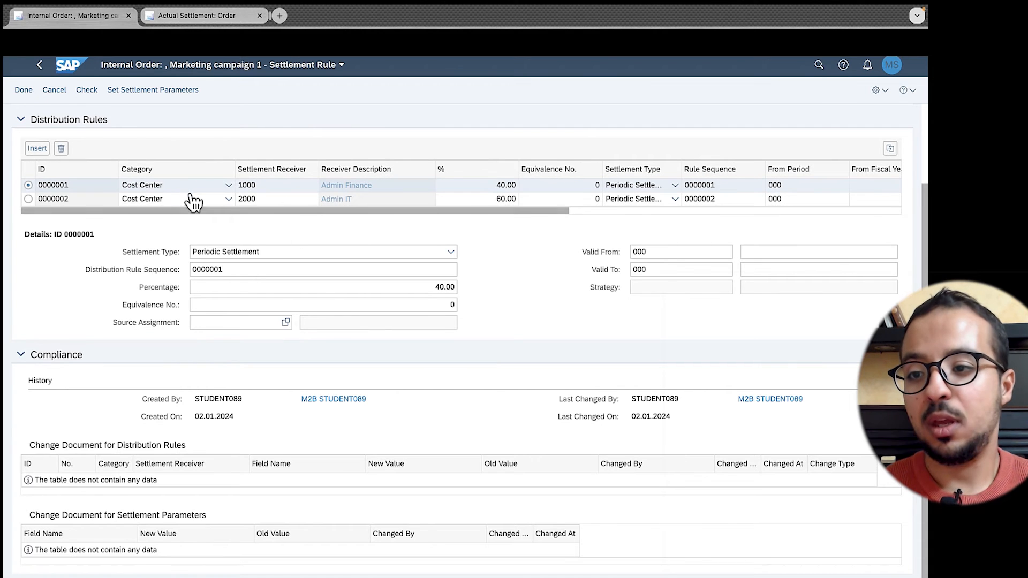
left_click(26, 90)
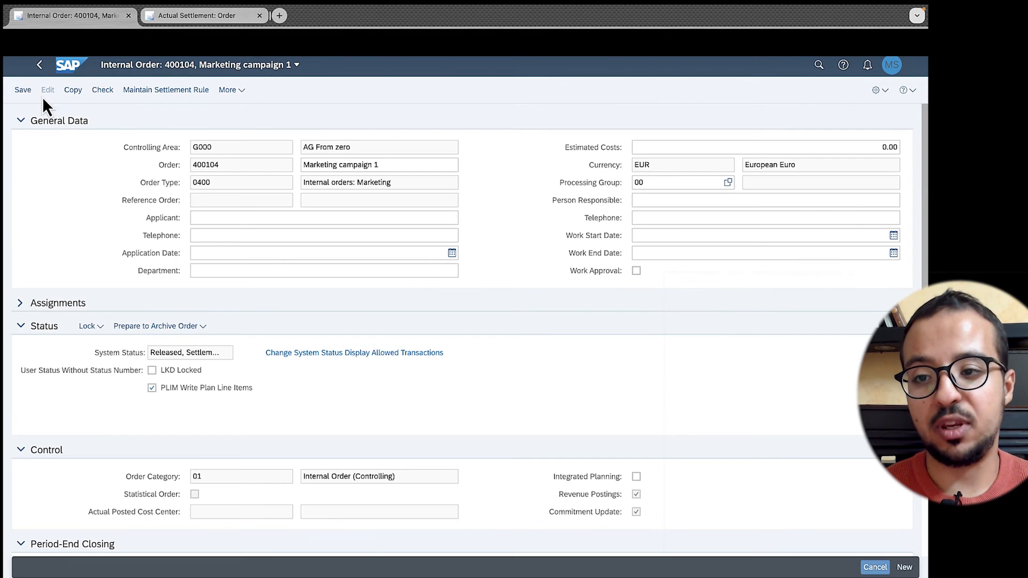
left_click(23, 90)
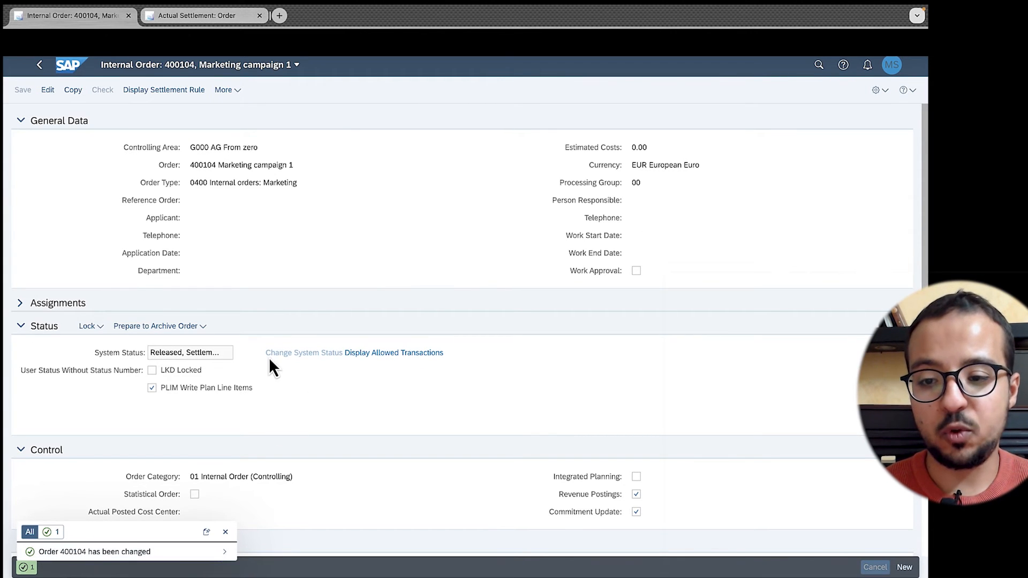
left_click(204, 351)
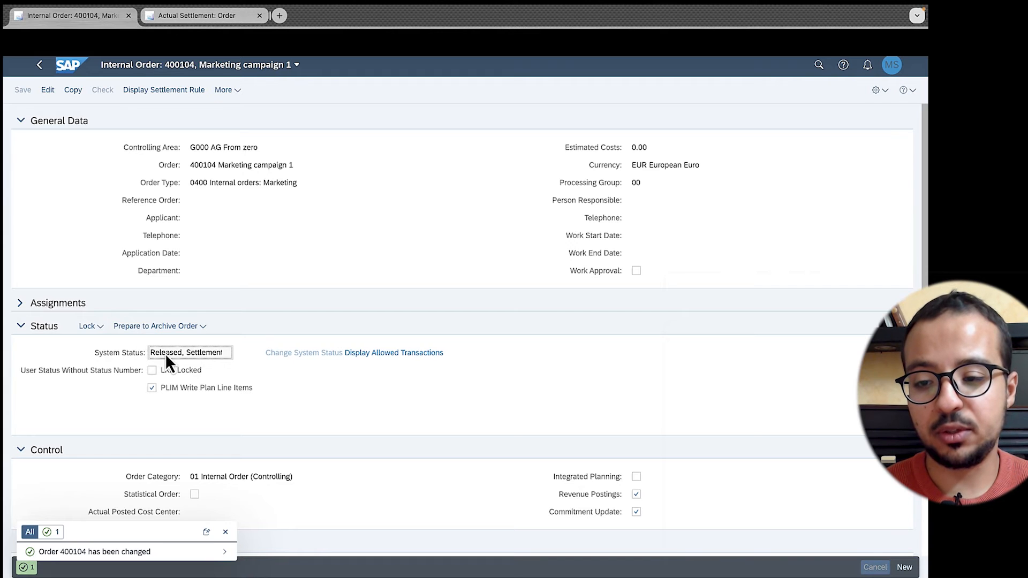
left_click_drag(194, 355, 278, 355)
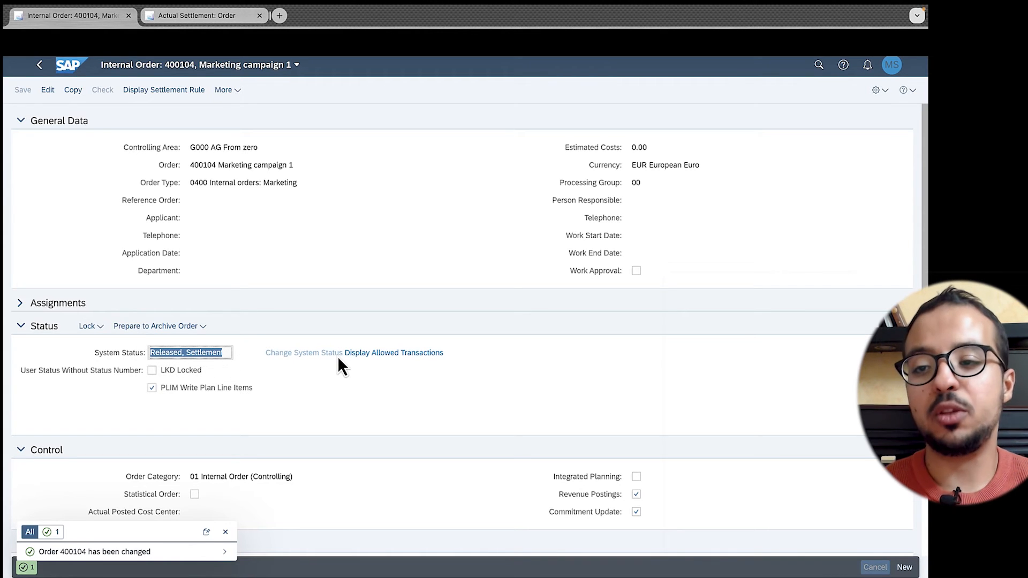
- Execute a test run of the actual settlement for order 400104 and read the detailed explanation of the reported error
left_click(210, 17)
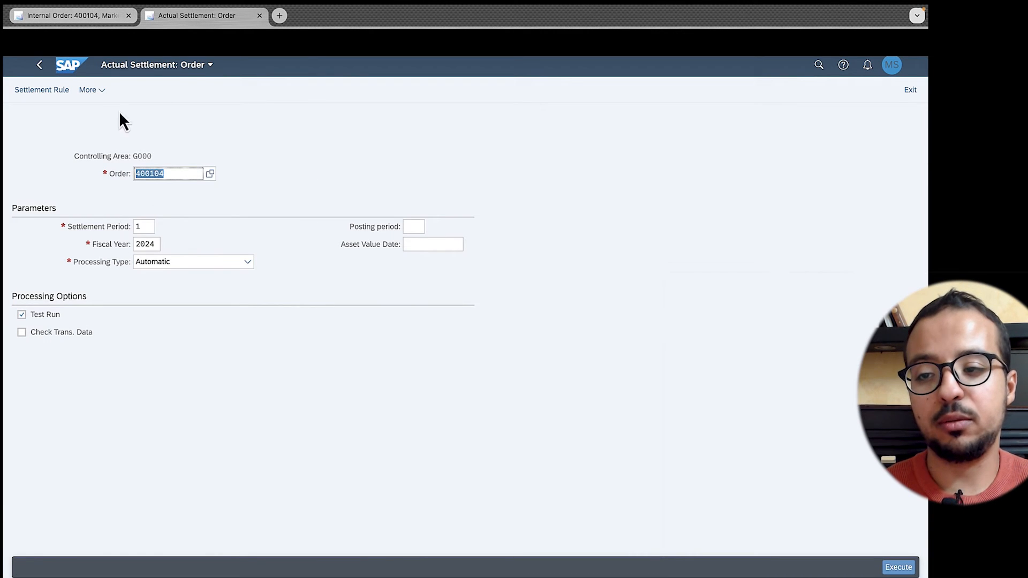
left_click(905, 567)
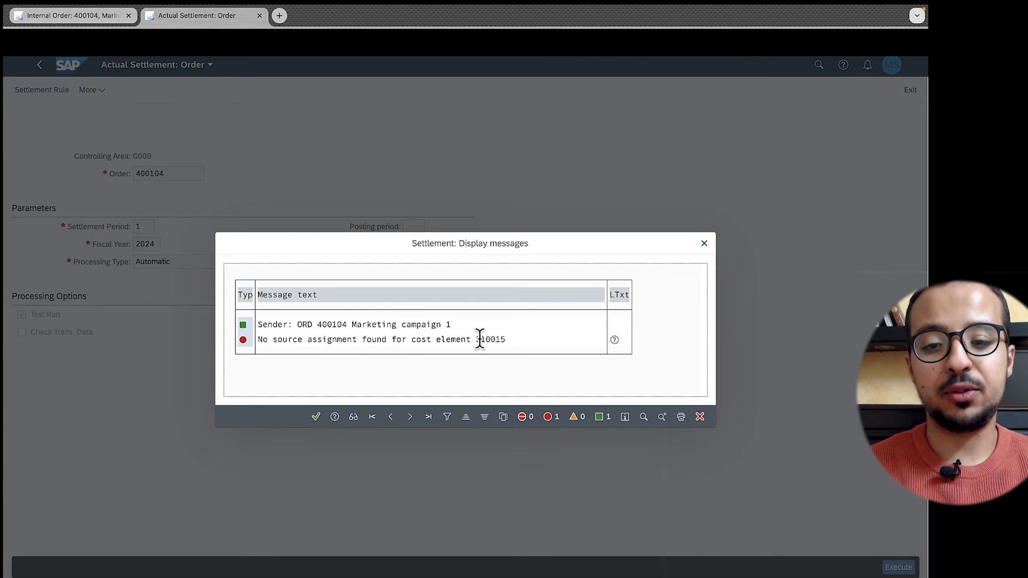
left_click(615, 340)
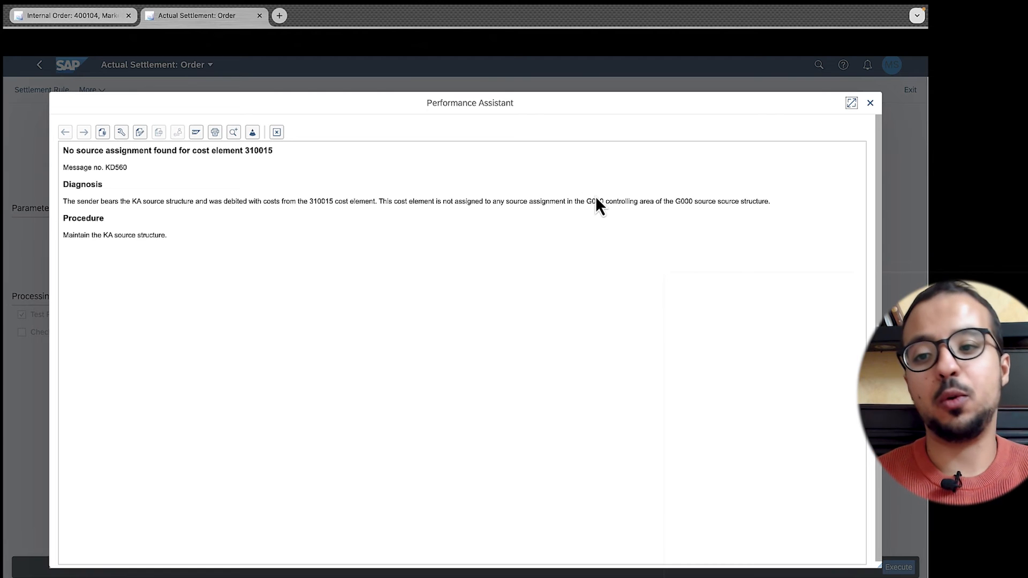
double_click(135, 201)
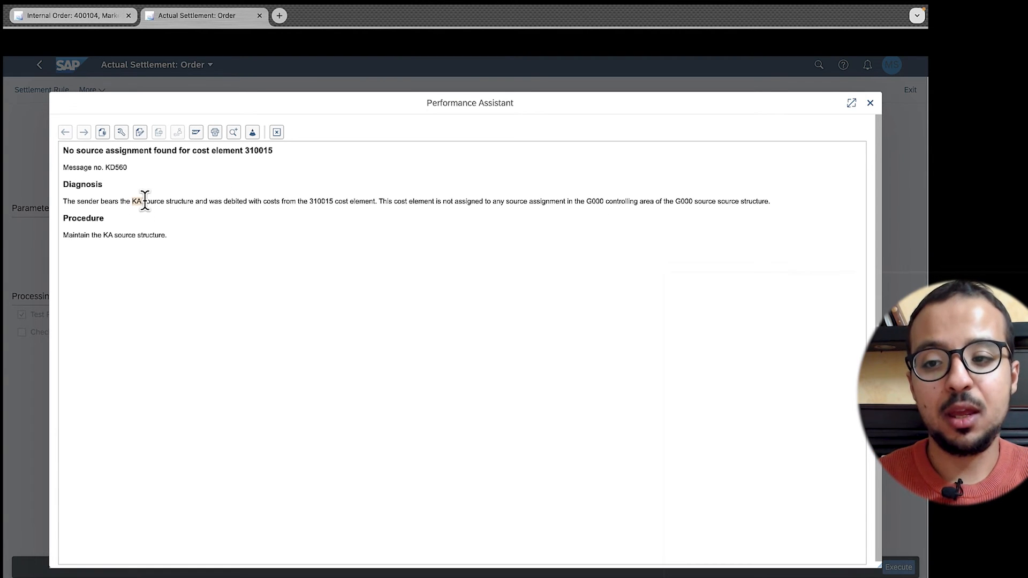
left_click_drag(332, 202, 310, 201)
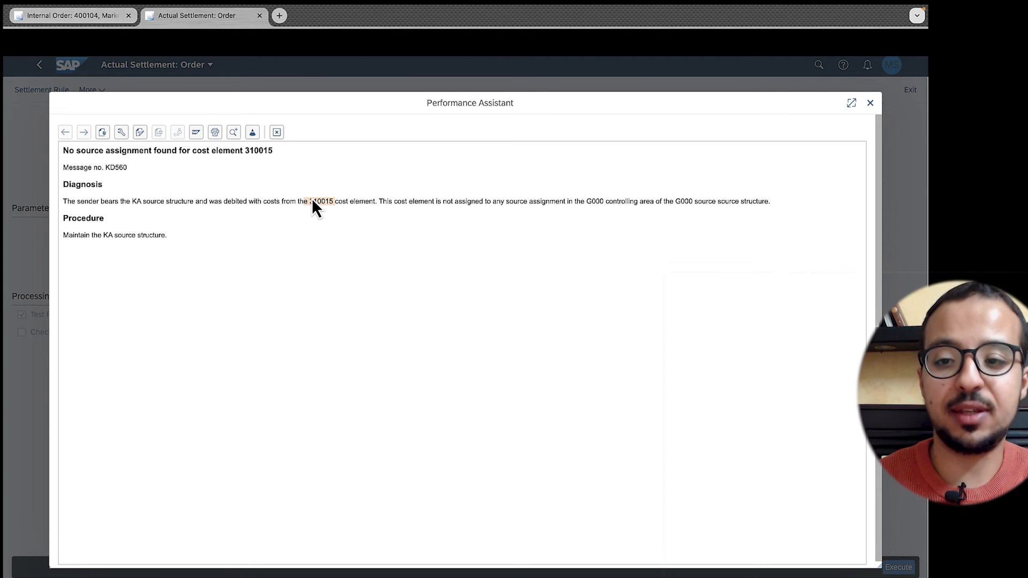
left_click_drag(312, 198, 306, 198)
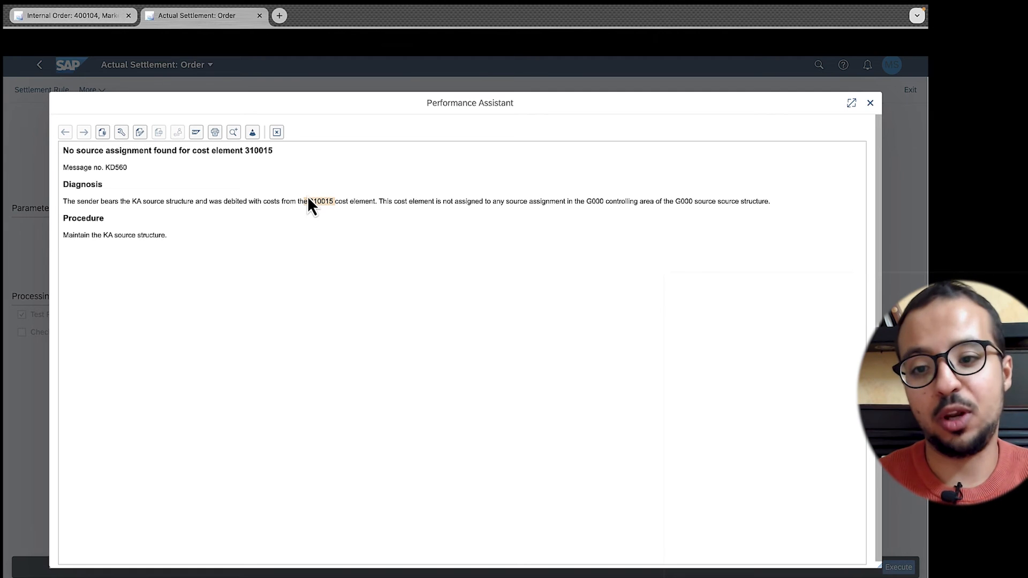
left_click(276, 132)
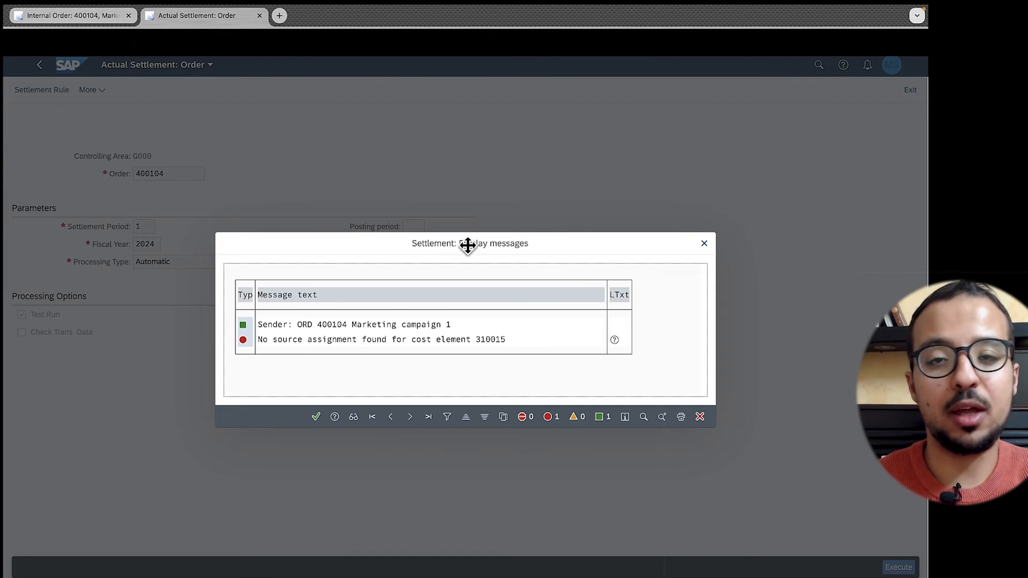
left_click(702, 244)
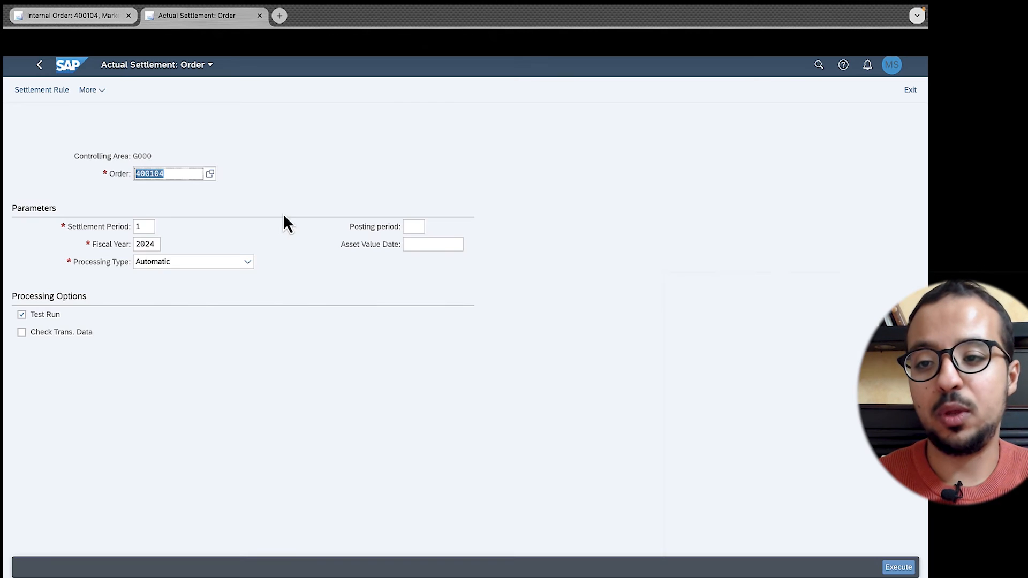
- Open the Marketing campaign 1 order for editing again and go to its settlement rule
left_click(63, 17)
left_click(47, 91)
left_click(145, 95)
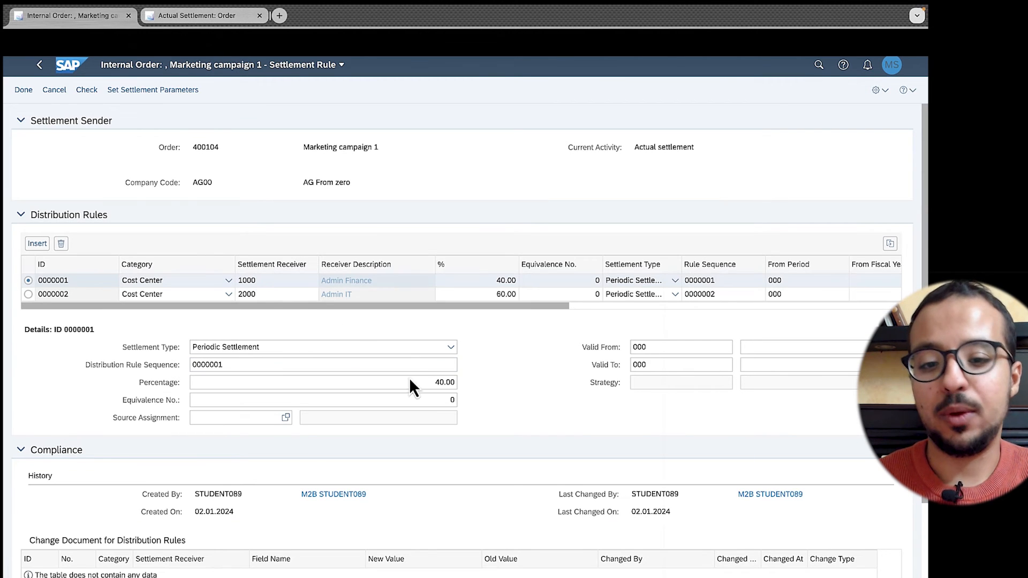
scroll(458, 406, "down", 3)
scroll(310, 290, "up", 2)
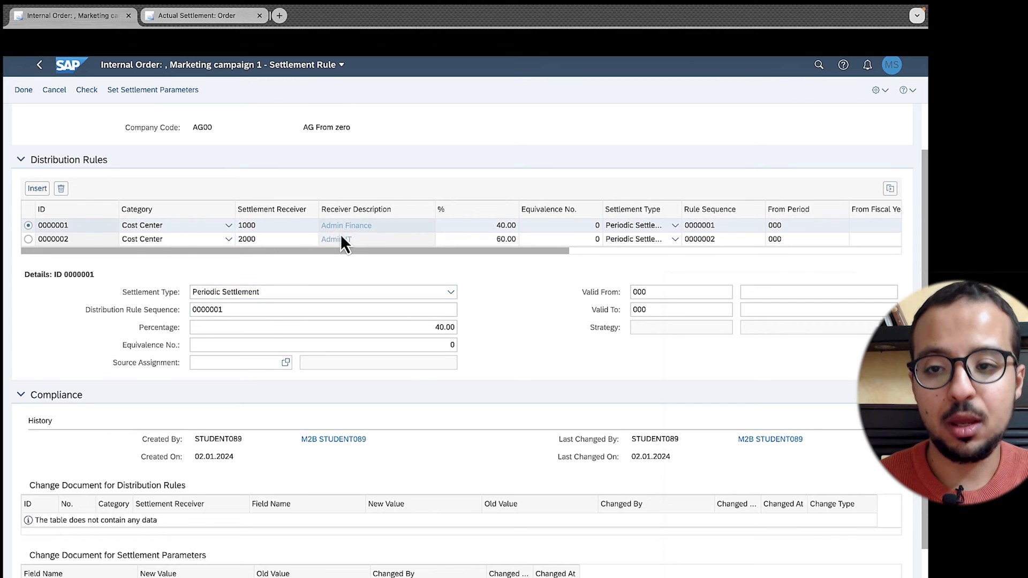
scroll(345, 231, "up", 1)
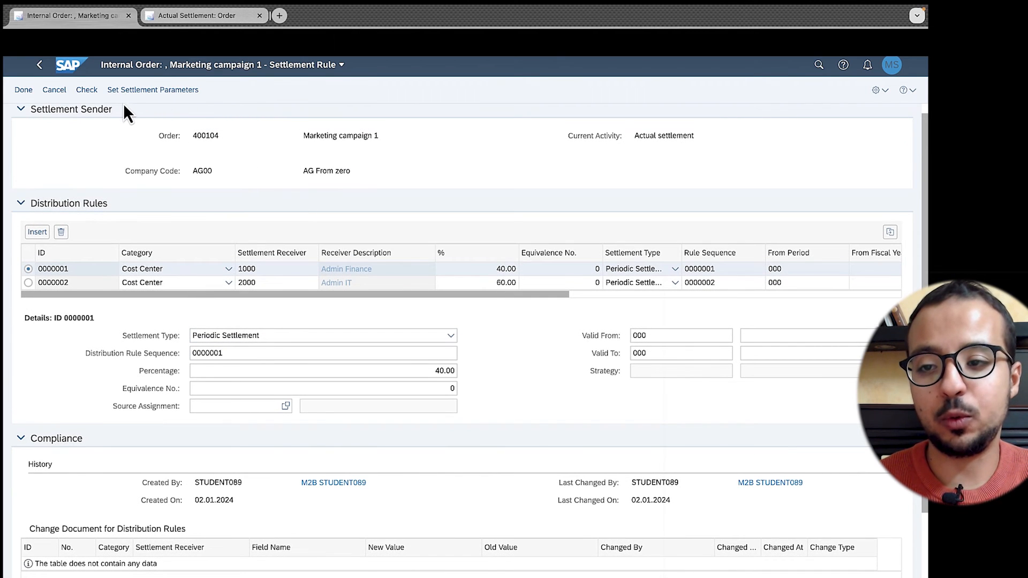
- Open the settlement parameters of the order and clear the source structure KA
left_click(148, 91)
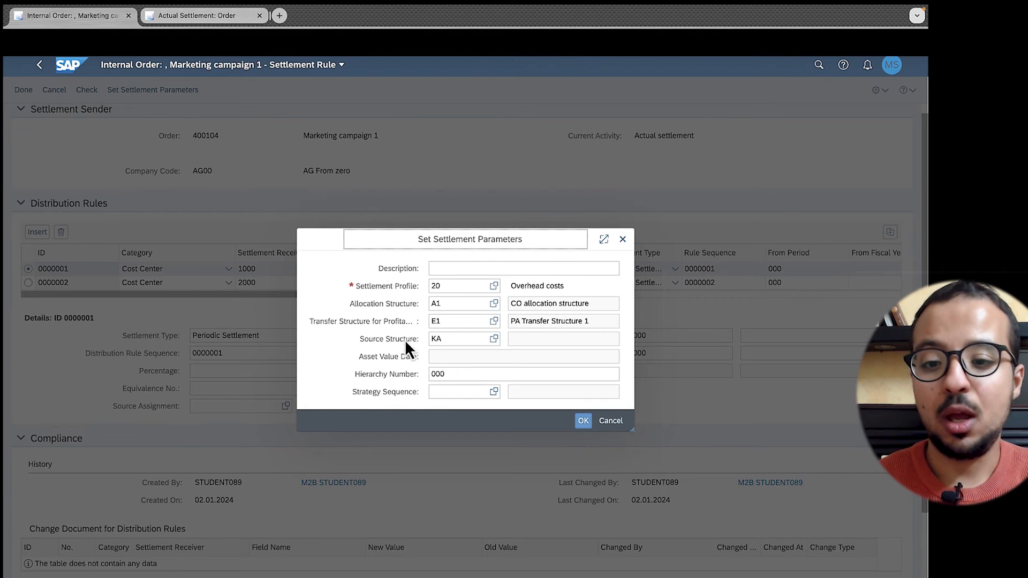
left_click_drag(456, 337, 425, 338)
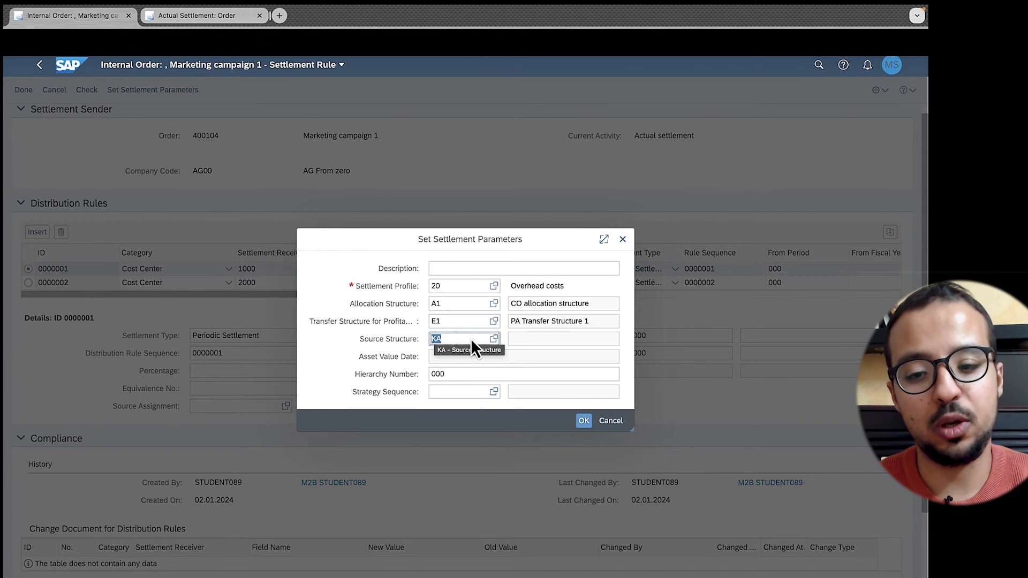
key("BackSpace")
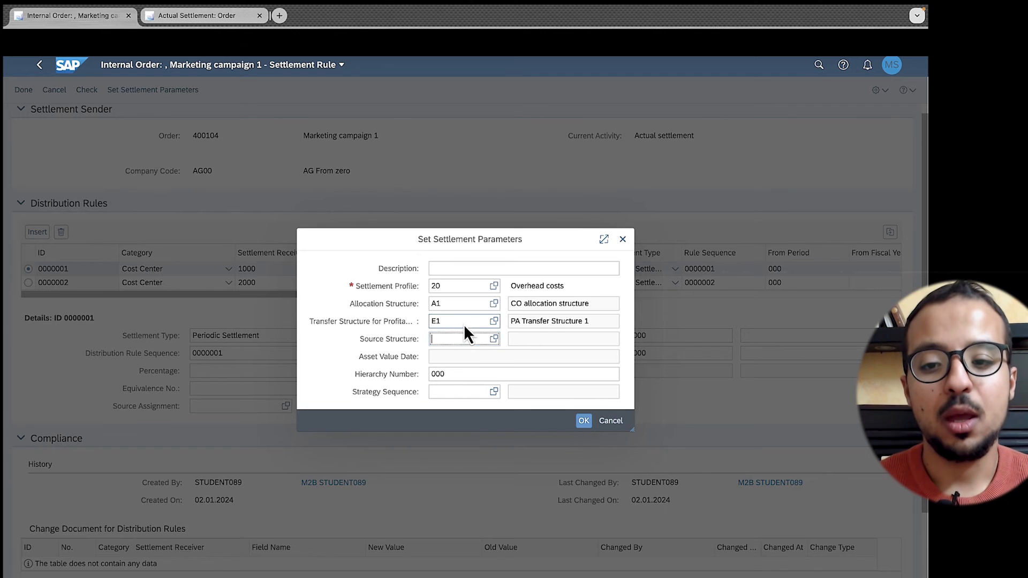
key("shift+Tab")
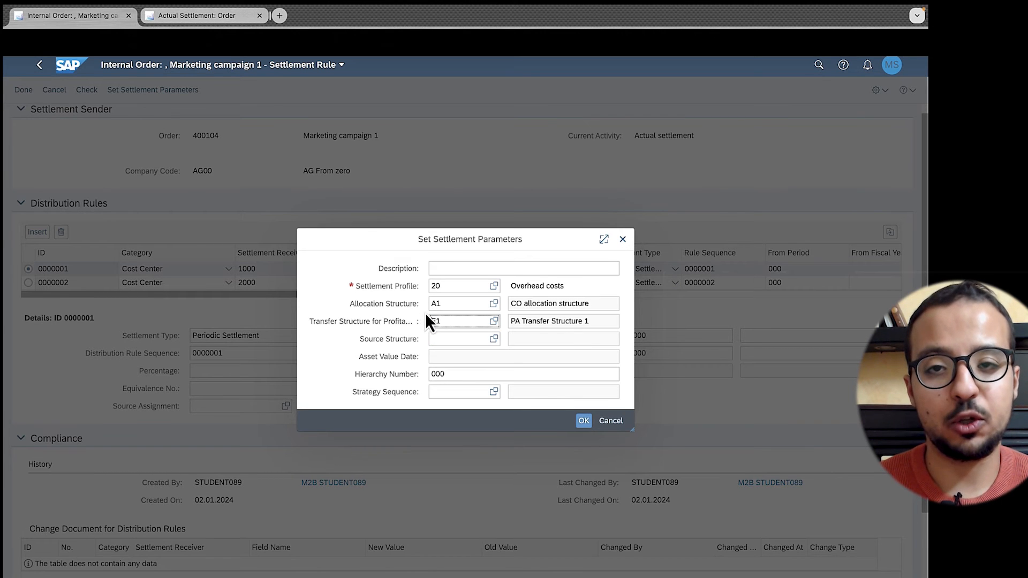
- Set the allocation structure to G0 (AG from zero str 1) in the settlement parameters and save the order
left_click(457, 305)
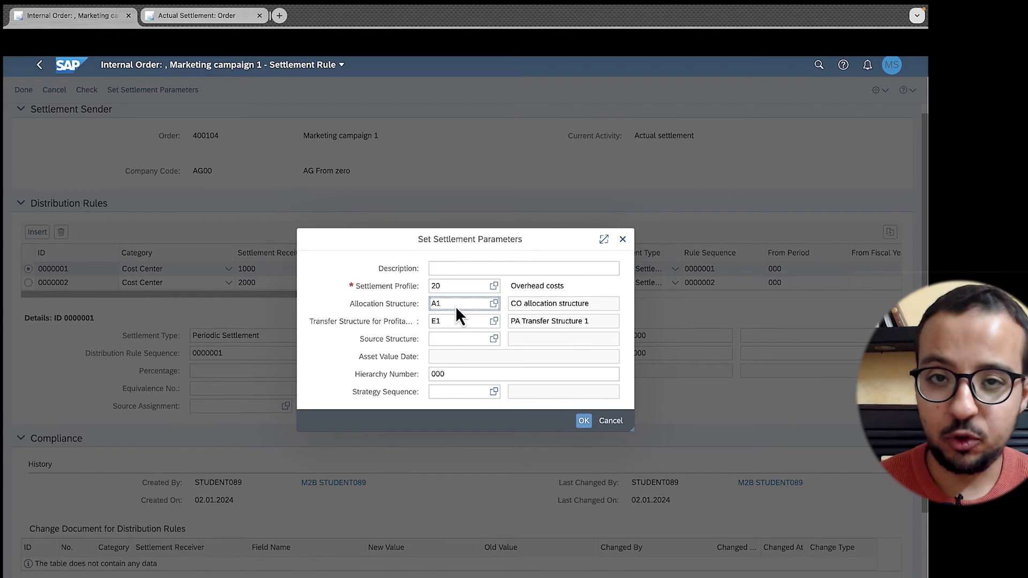
key("BackSpace")
key("BackSpace")
type("G00")
key("Return")
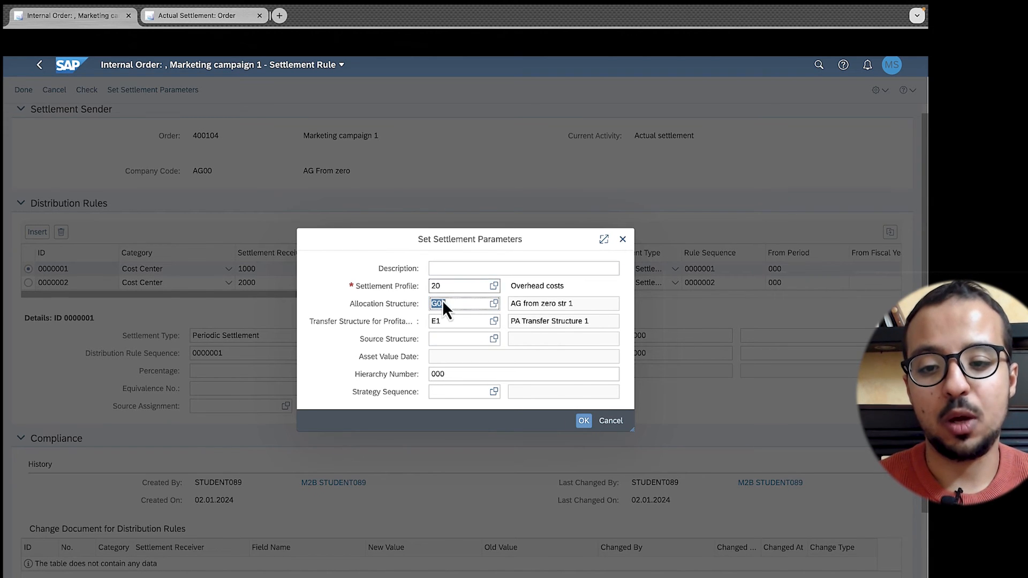
left_click(585, 423)
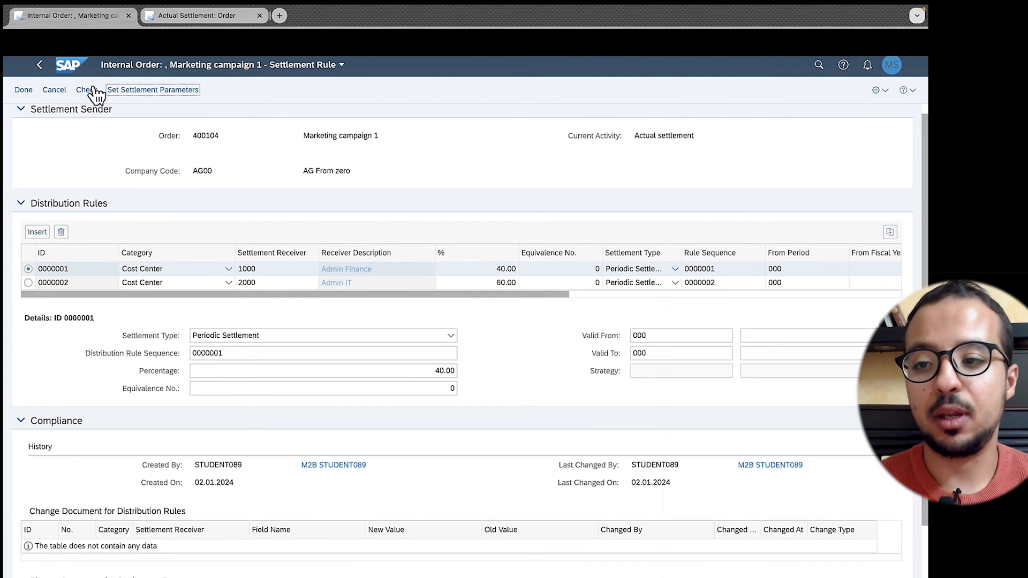
left_click(24, 90)
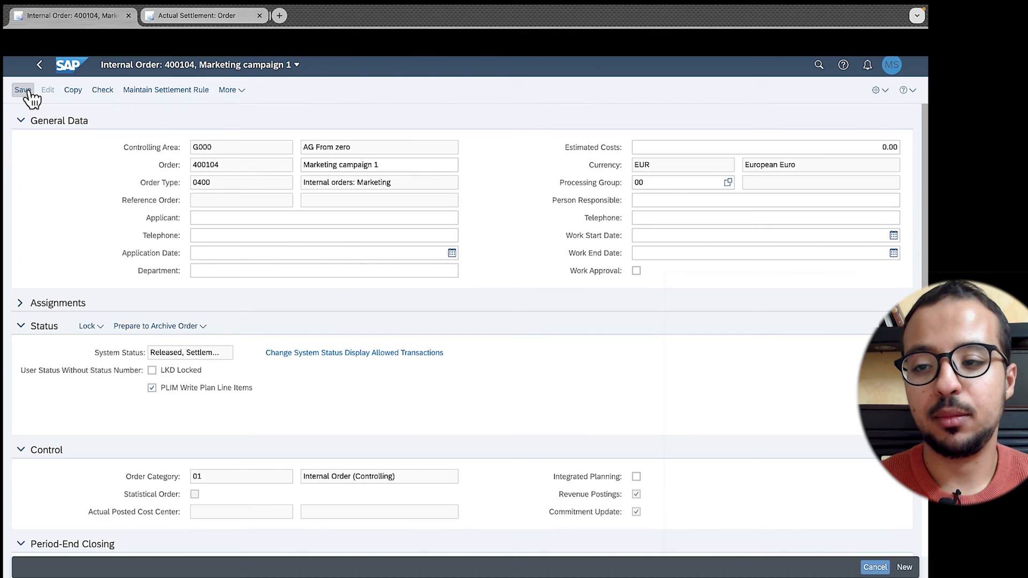
left_click(22, 90)
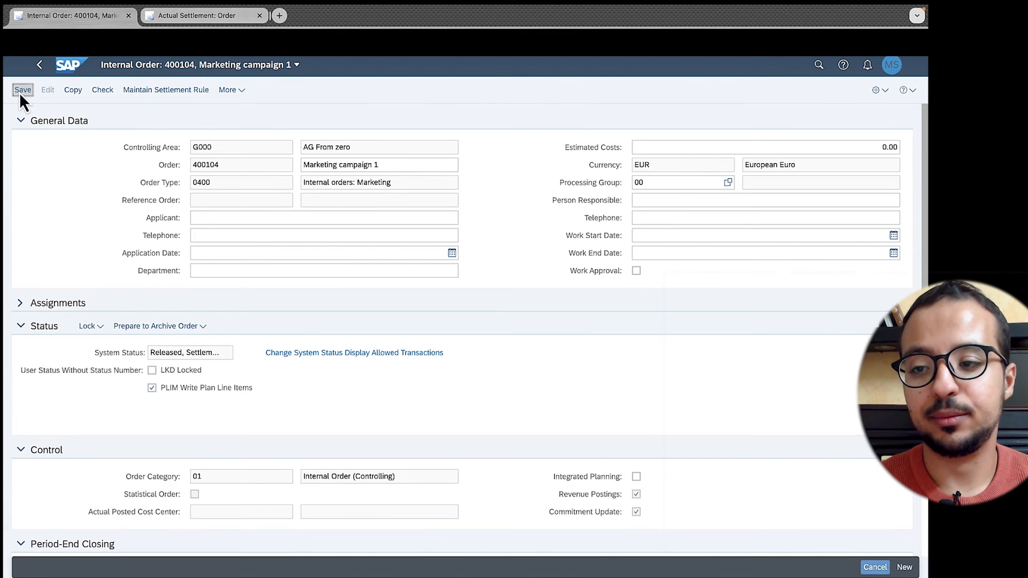
- Execute the actual settlement test run for order 400104 again and view the detail list of settled values
left_click(197, 21)
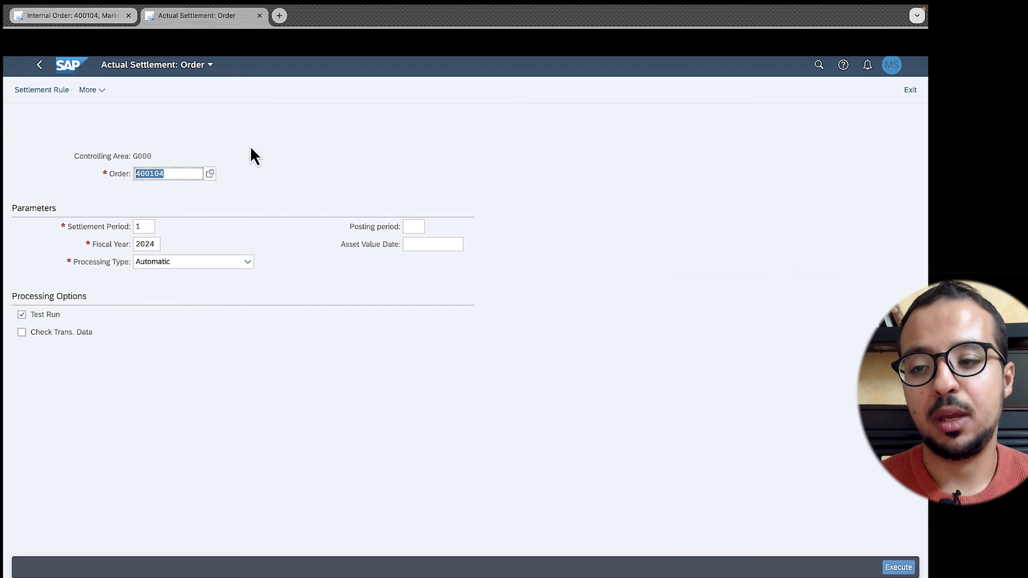
left_click(900, 567)
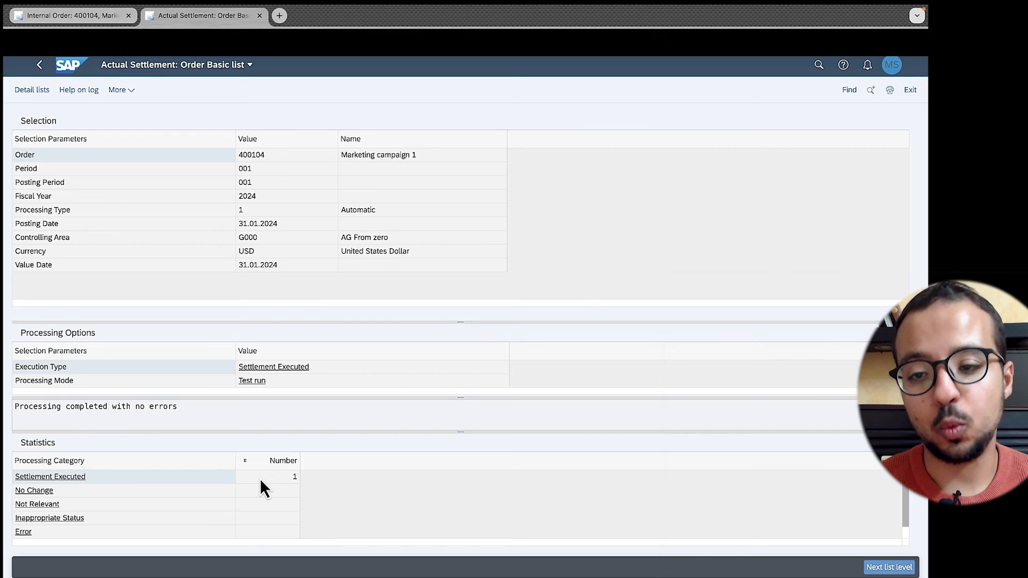
left_click(35, 96)
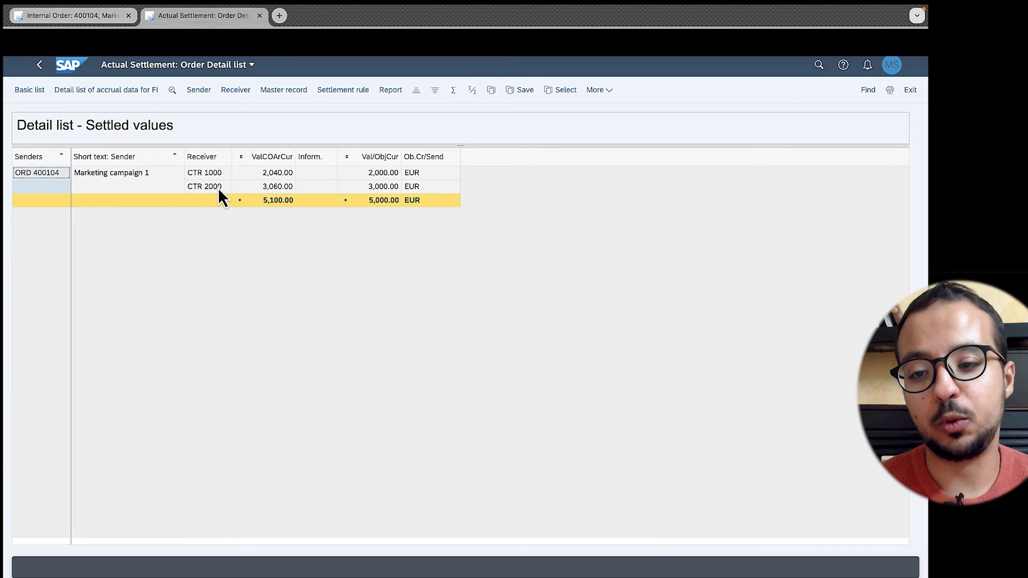
- Examine the settled amounts per receiver and the sender debits by cost element, returning to the detail list
left_click(367, 187)
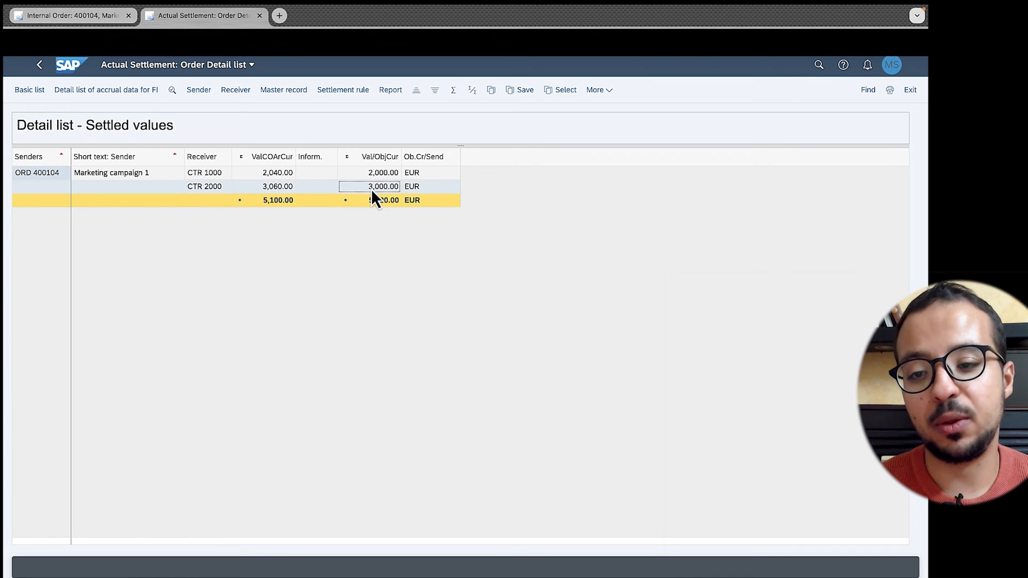
left_click(358, 176)
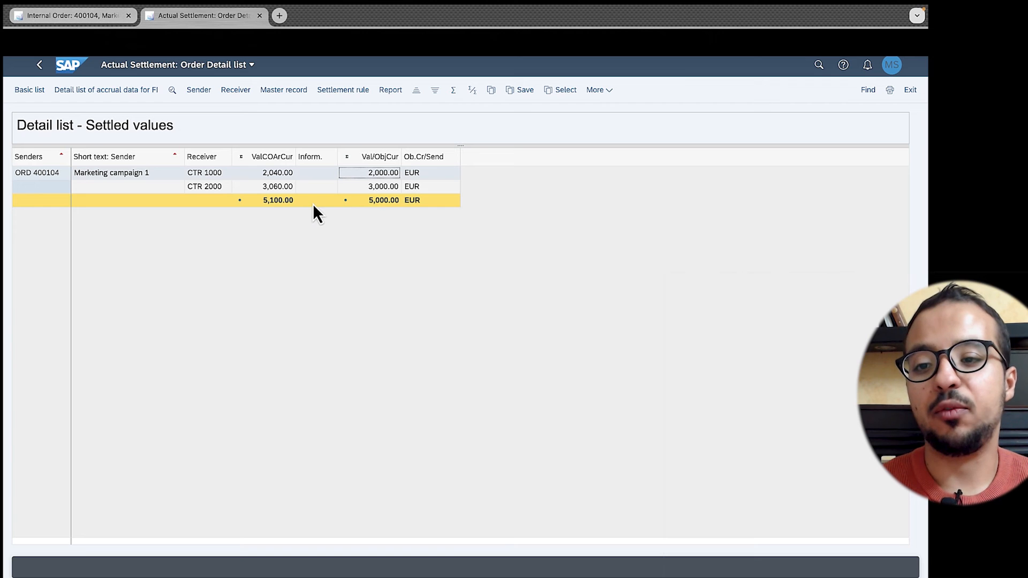
left_click(199, 92)
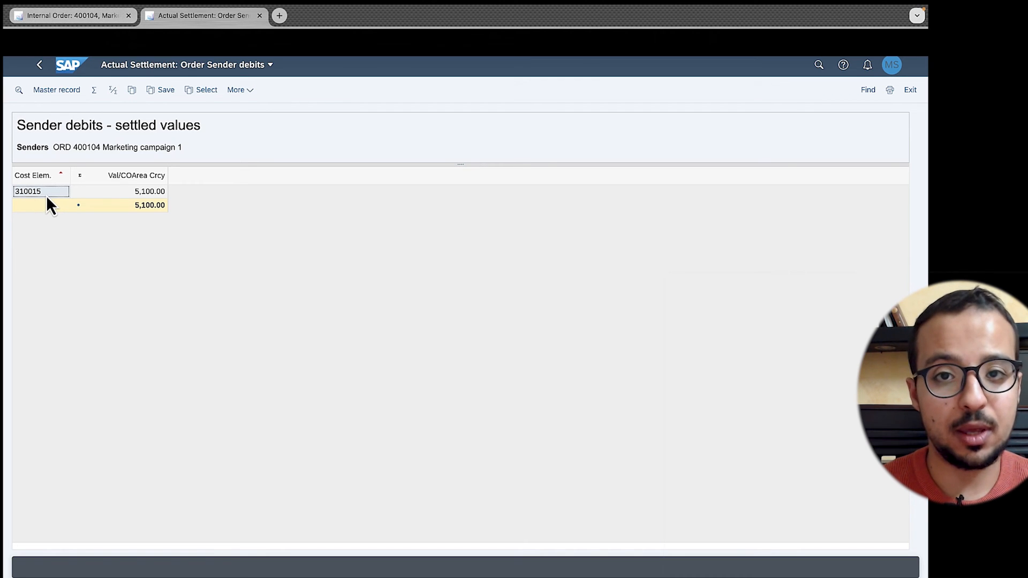
left_click(184, 220)
left_click(39, 68)
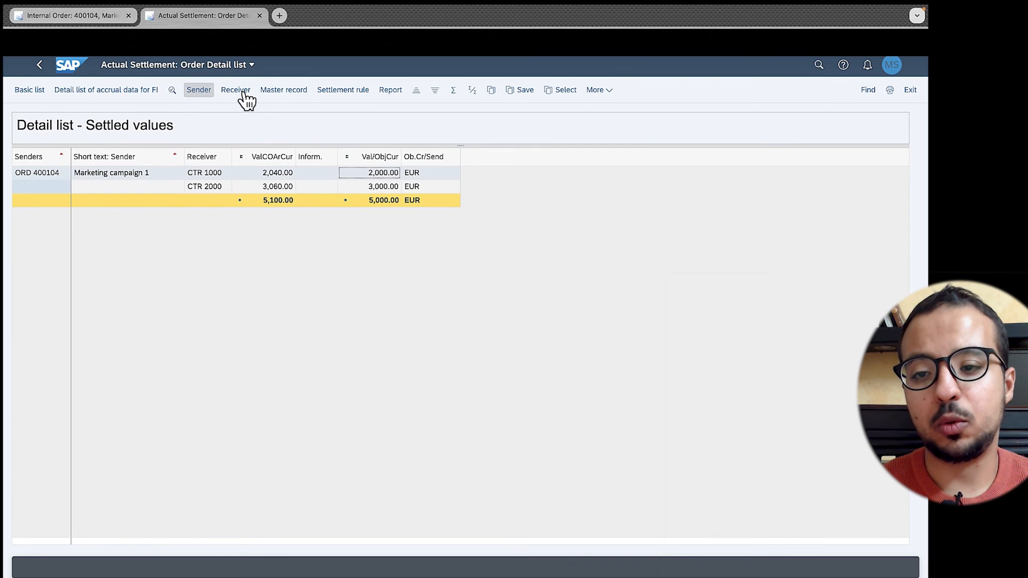
- View the receiver debits and check the cost element category in the control data of settlement cost element 921030, returning to the debits
left_click(237, 91)
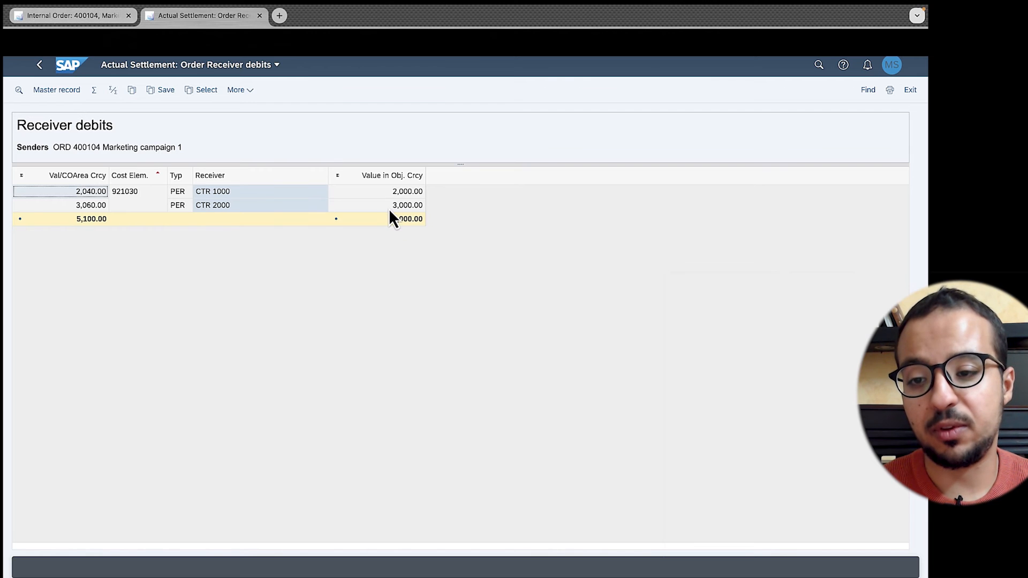
left_click(125, 194)
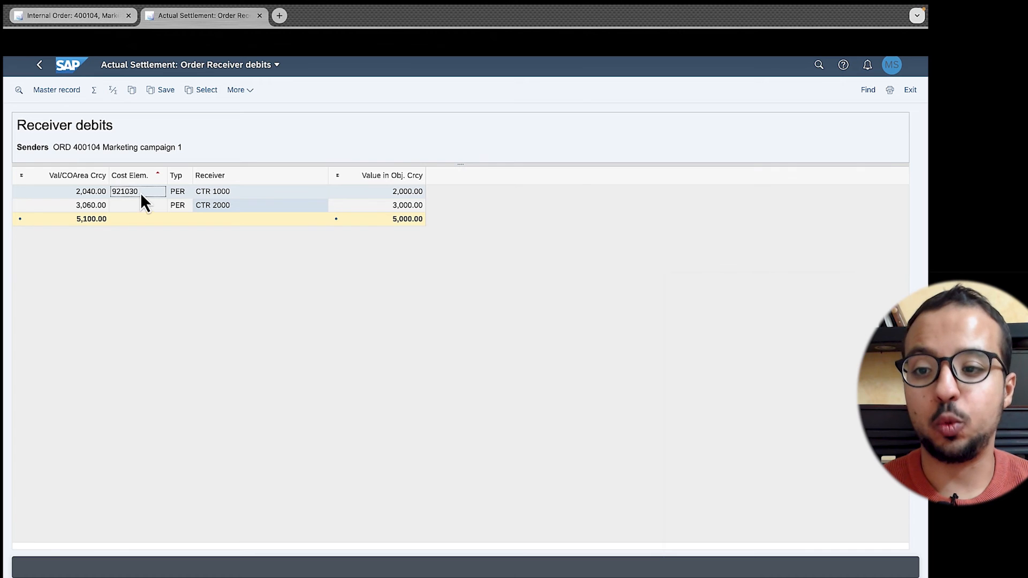
left_click(60, 91)
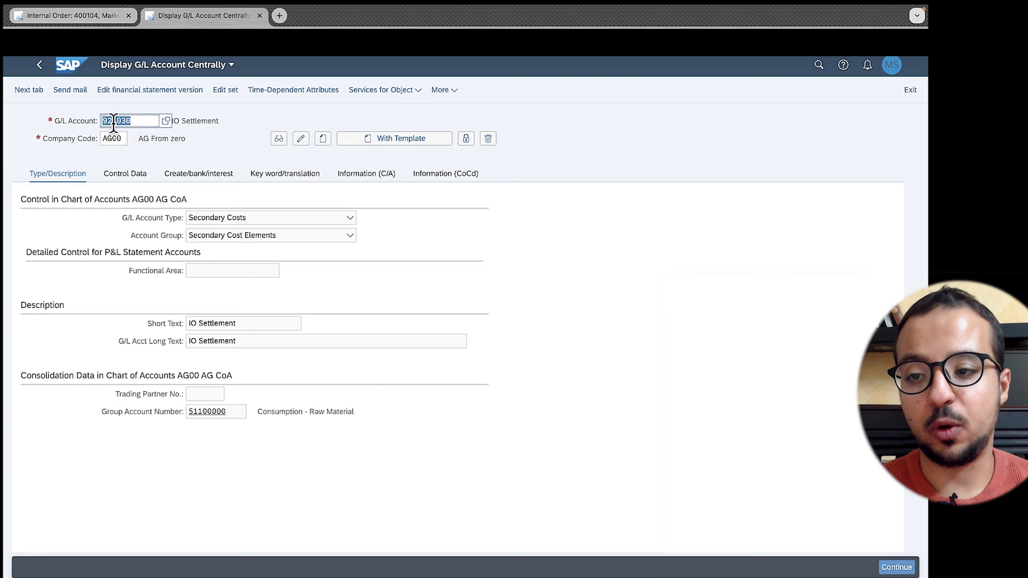
left_click(129, 174)
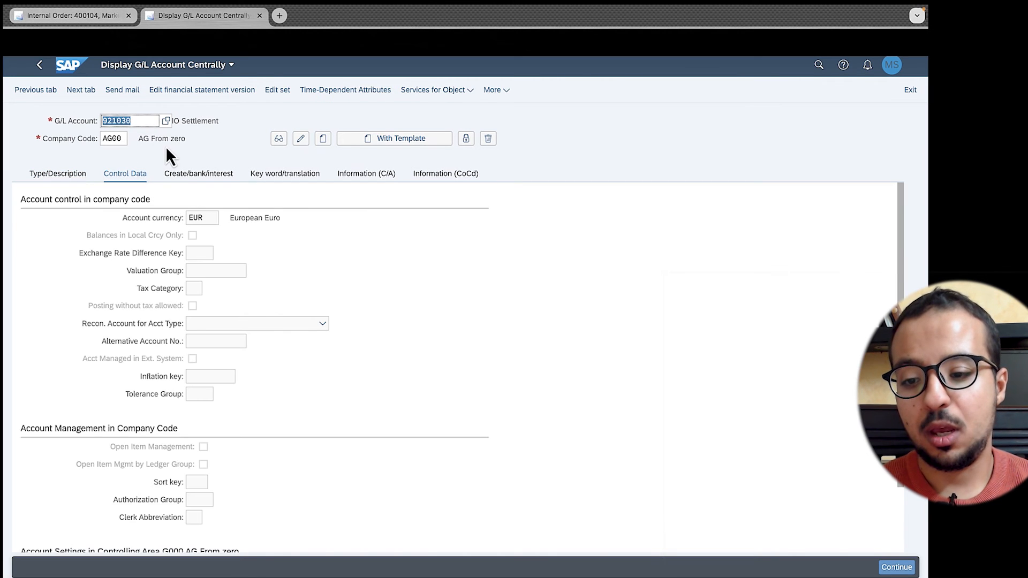
scroll(261, 301, "down", 3)
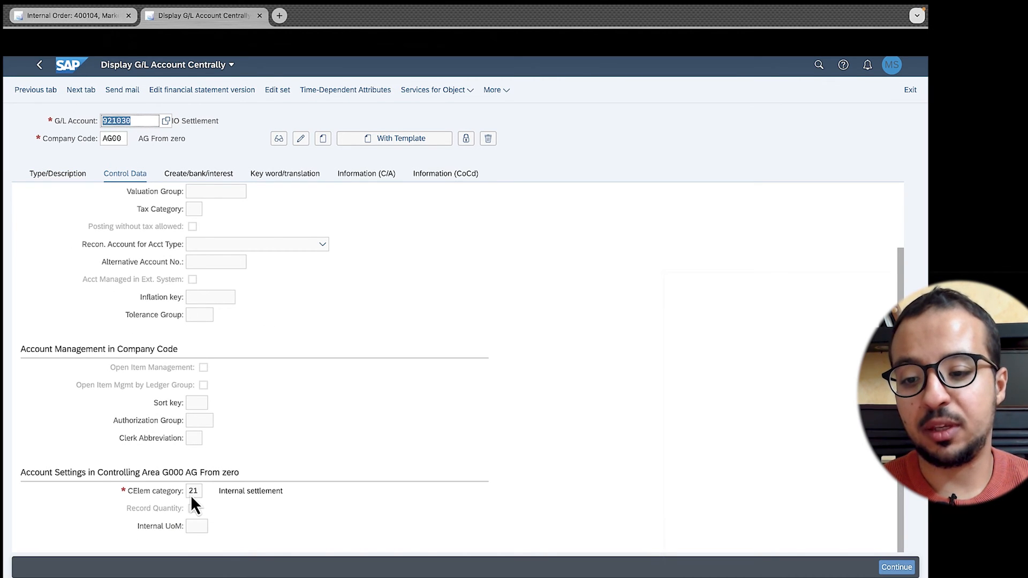
left_click(192, 492)
left_click(249, 494)
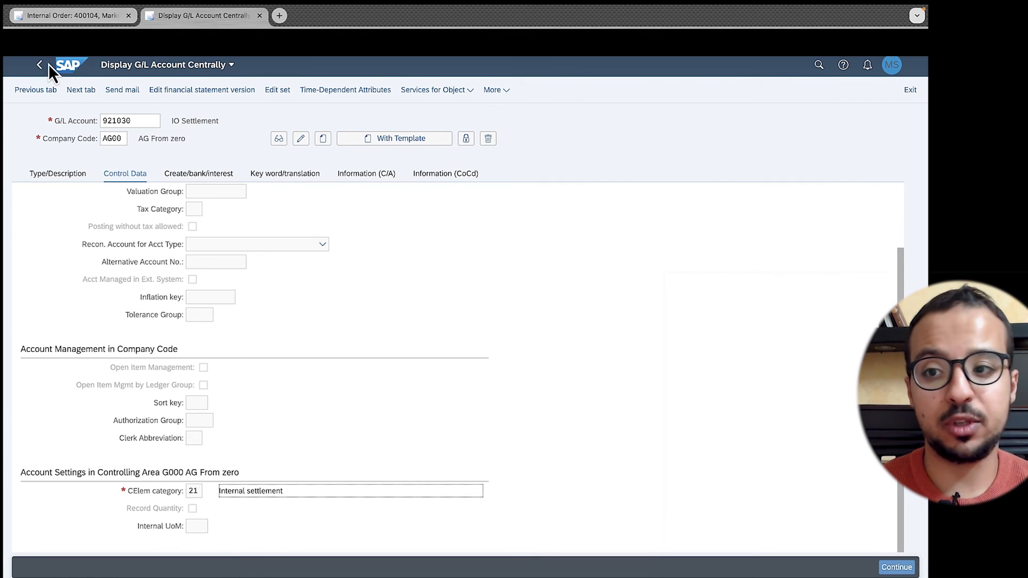
left_click(40, 66)
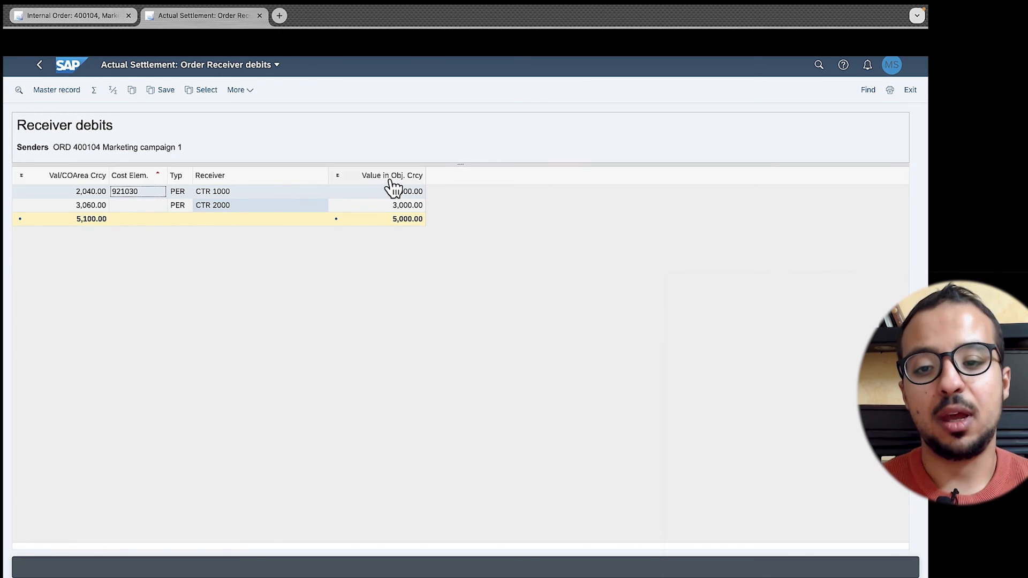
left_click(220, 202)
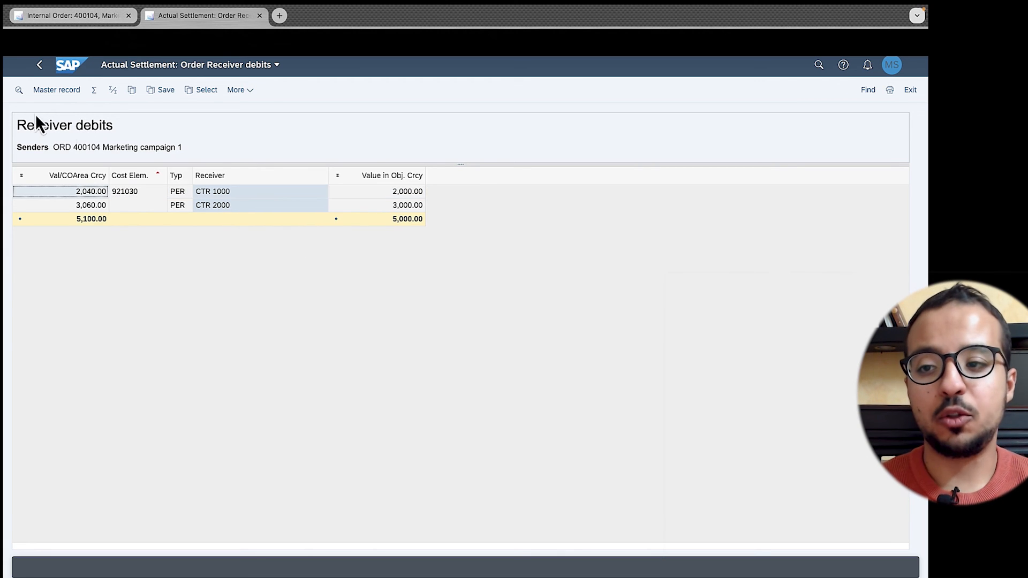
- Return to the settlement selection, turn off Test Run, and execute the actual settlement of order 400104 as an update run
left_click(39, 71)
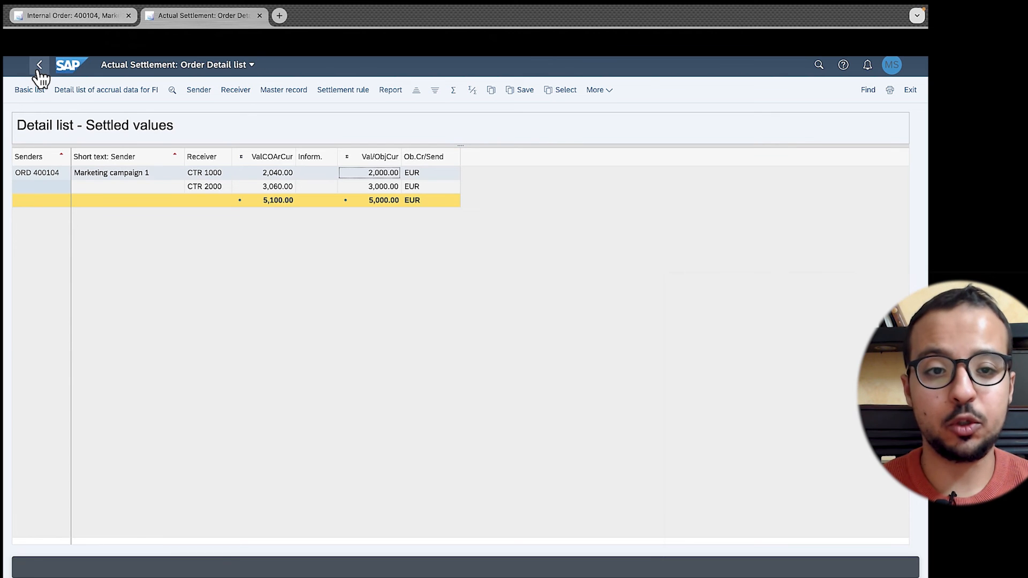
left_click(40, 70)
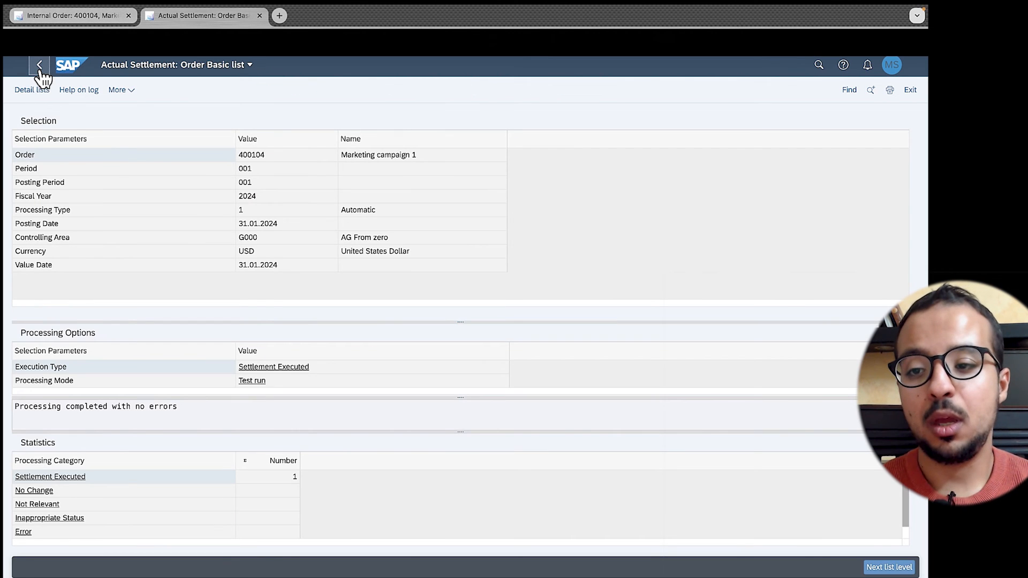
left_click(40, 67)
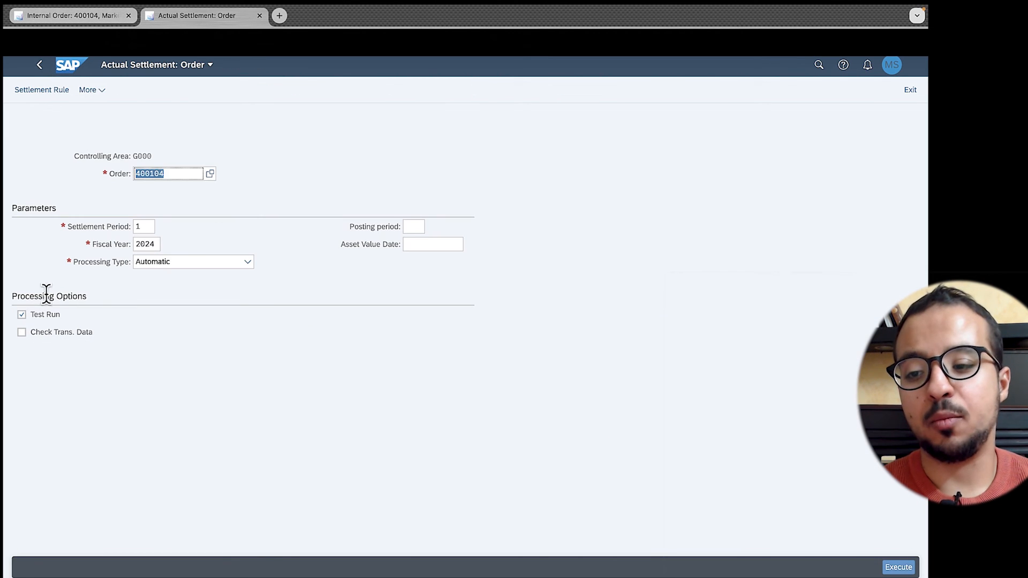
left_click(21, 314)
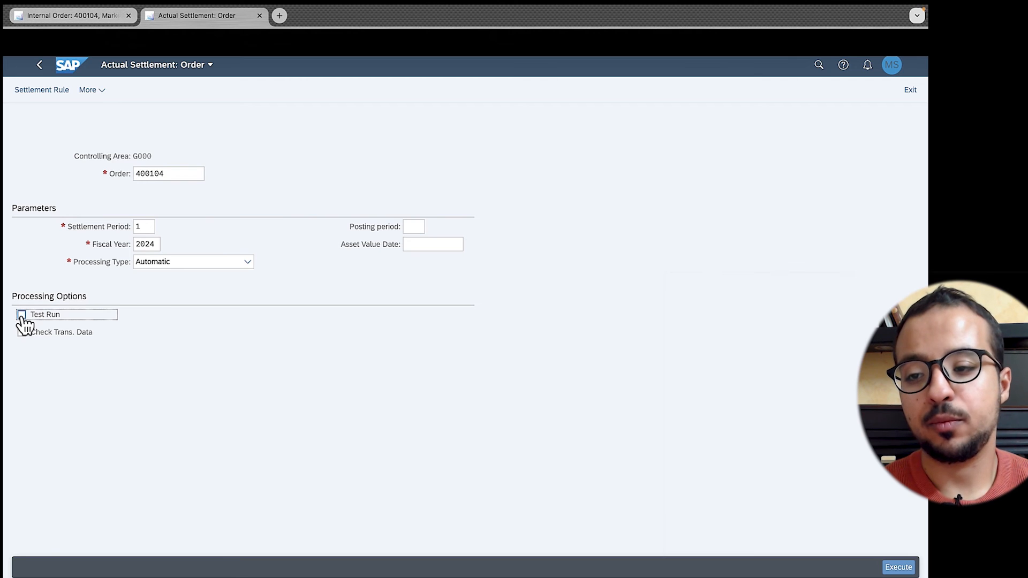
left_click(891, 569)
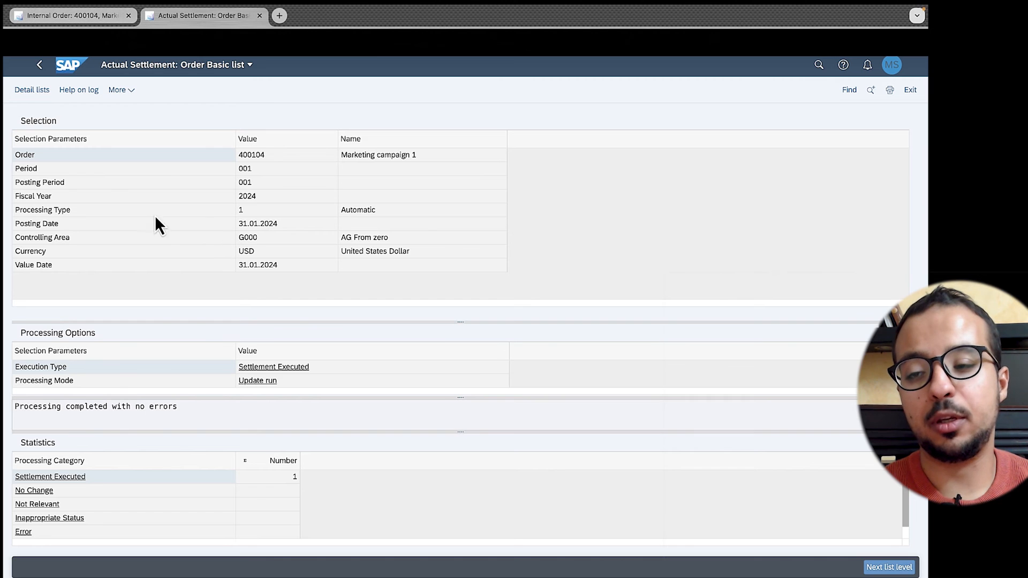
- Open the Internal Orders Plan/Actual report and set fiscal year 2024 and category ACT01
left_click(40, 68)
left_click(68, 69)
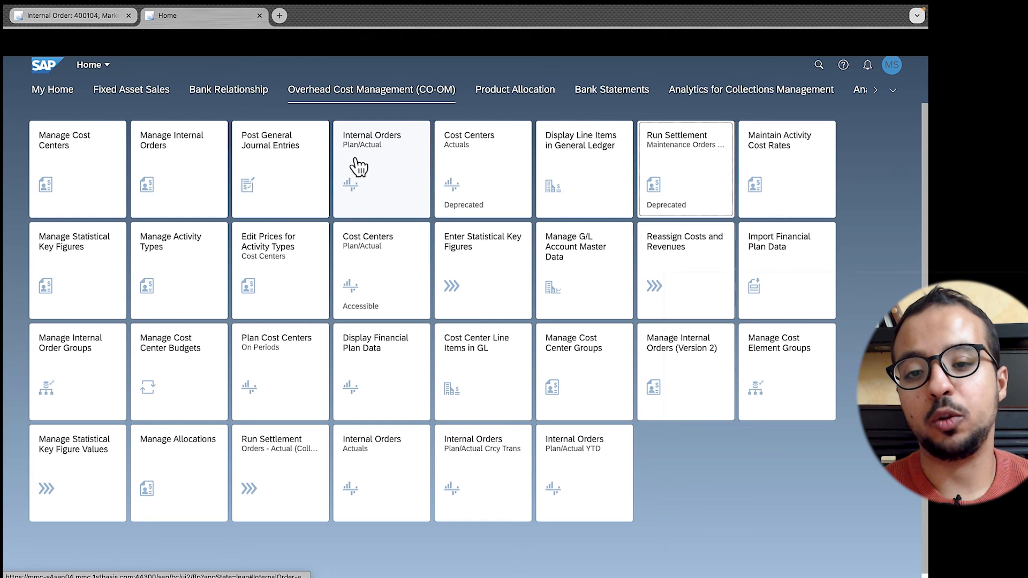
left_click(374, 159)
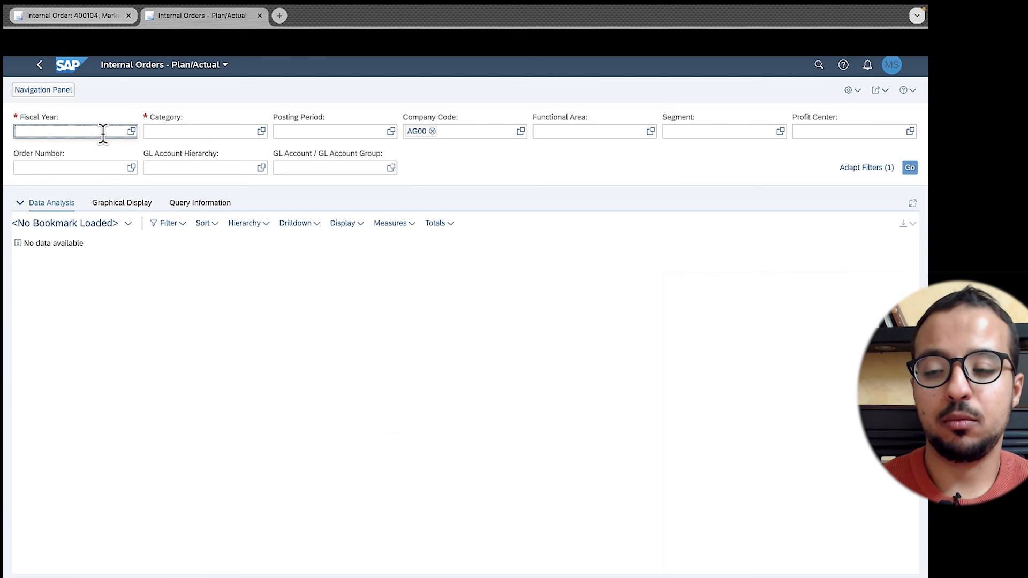
type("2024")
left_click(201, 134)
type("act01")
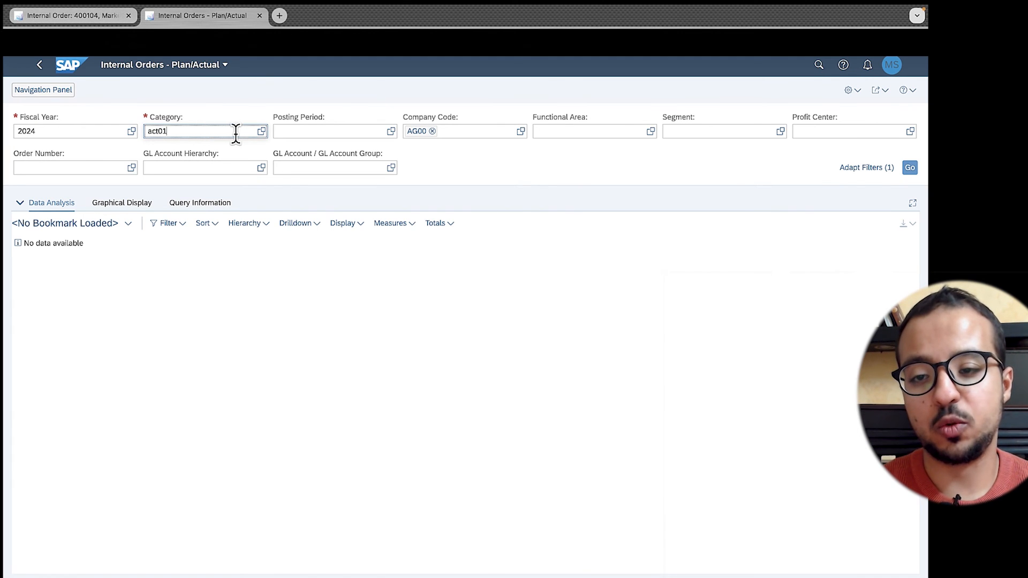
left_click(261, 132)
left_click(211, 274)
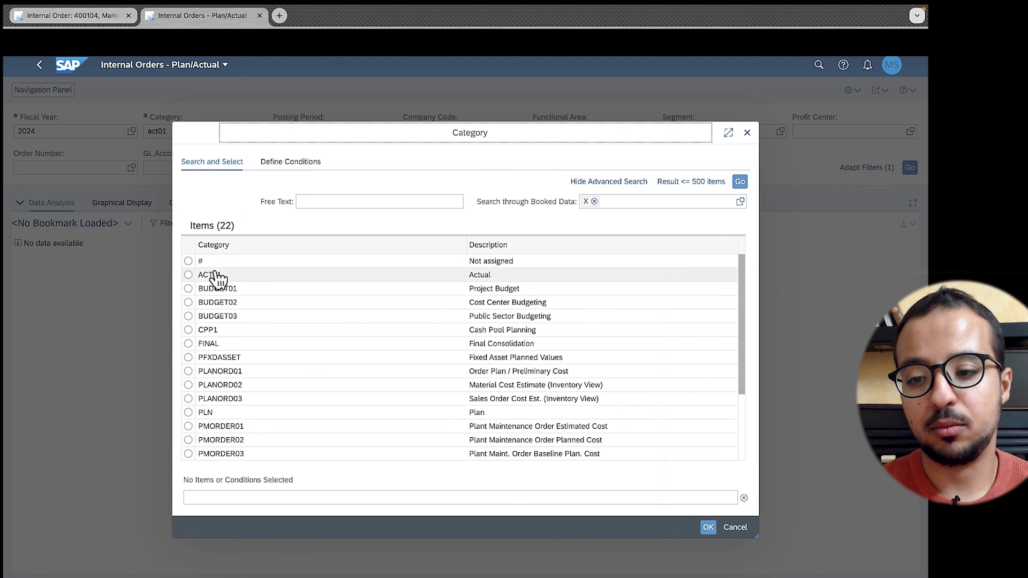
left_click(708, 527)
- Restrict the Plan/Actual report to posting period 1 and order 400104, and run it
left_click(331, 132)
type("1")
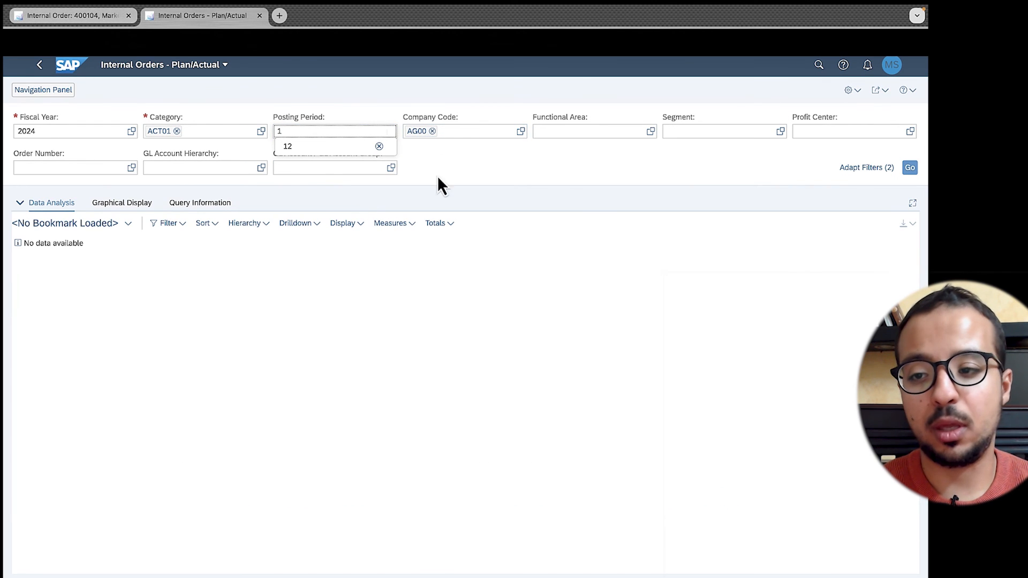
left_click(68, 169)
type("10400104")
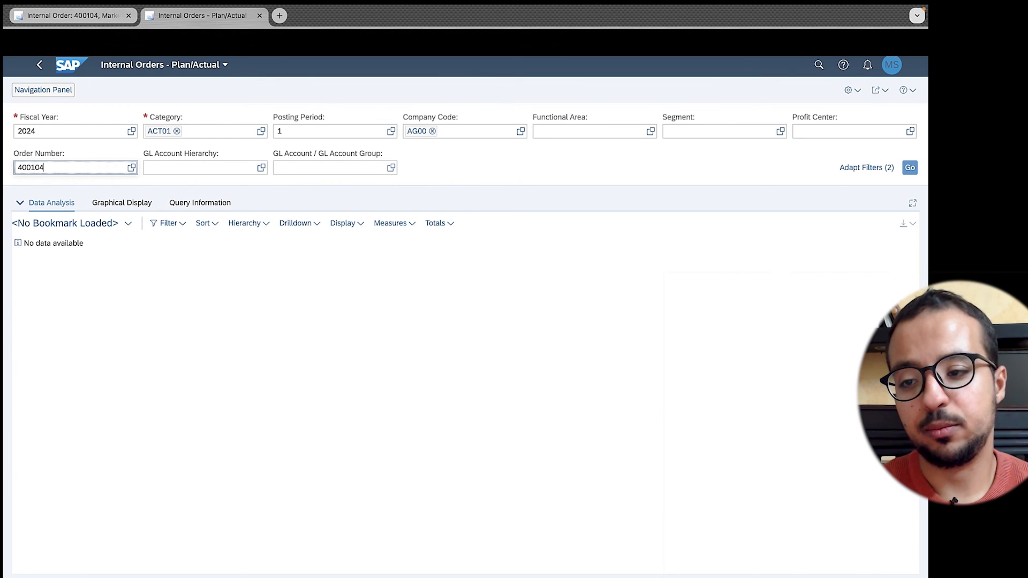
left_click(910, 168)
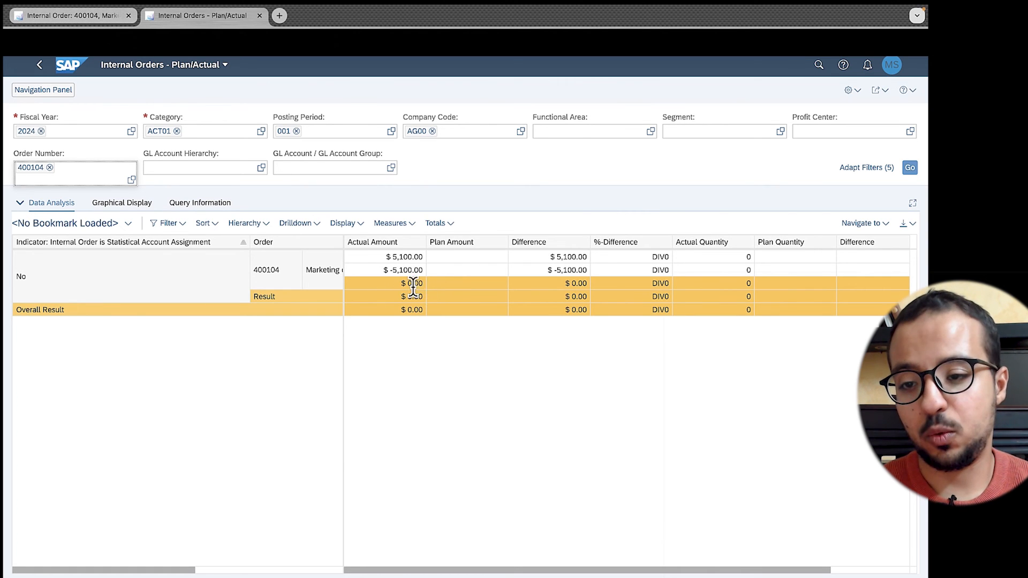
- Display the cost accounting line items of order 400104 from the report and examine their accounts and amounts in both currencies
left_click(290, 269)
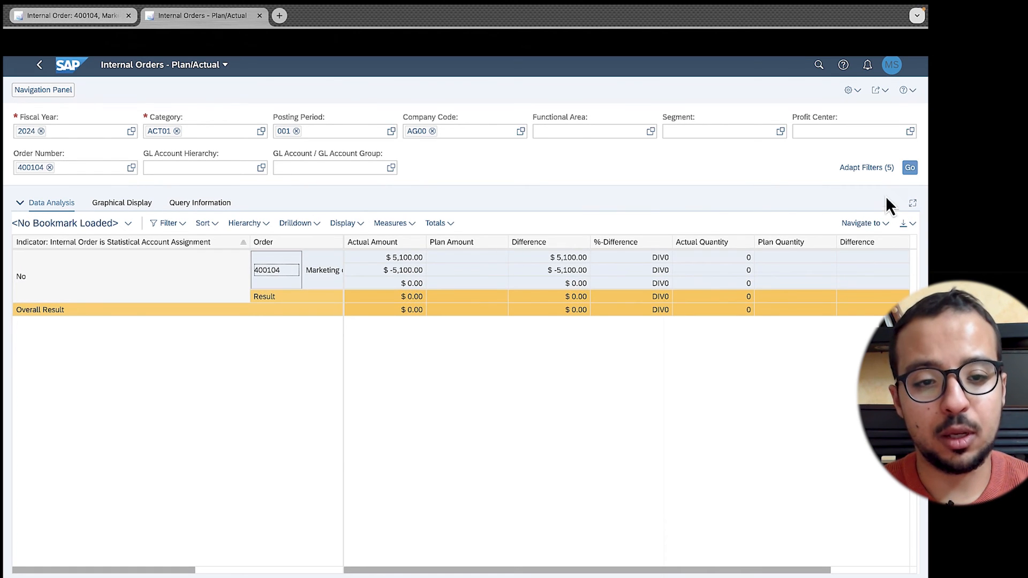
left_click(880, 224)
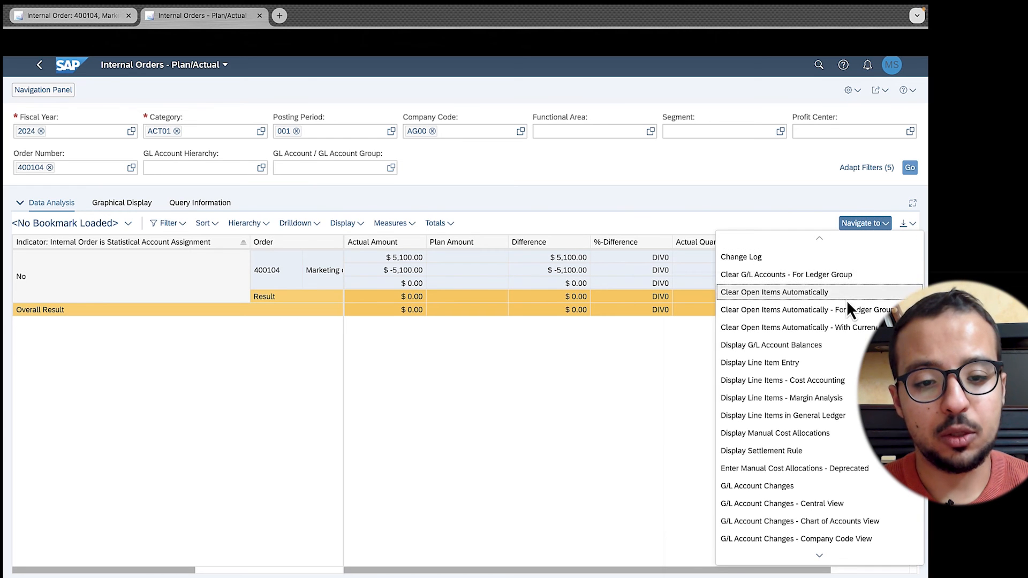
left_click(795, 381)
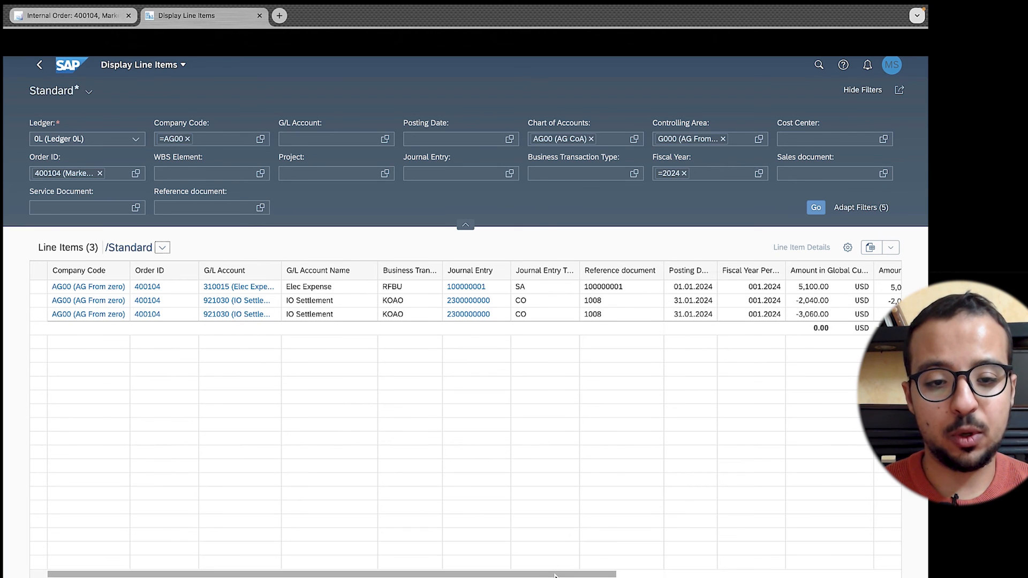
scroll(746, 353, "right", 5)
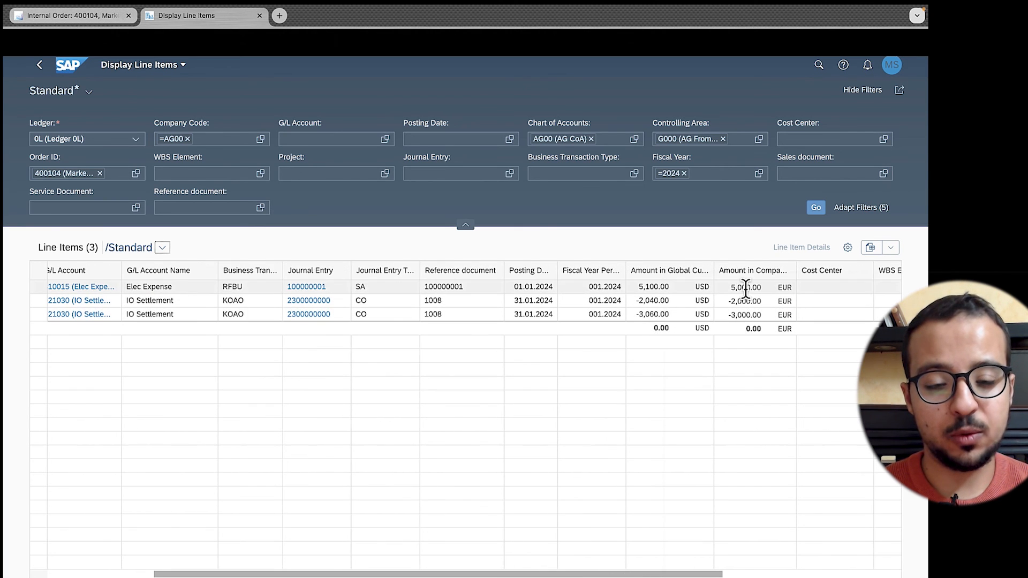
left_click_drag(649, 573, 554, 575)
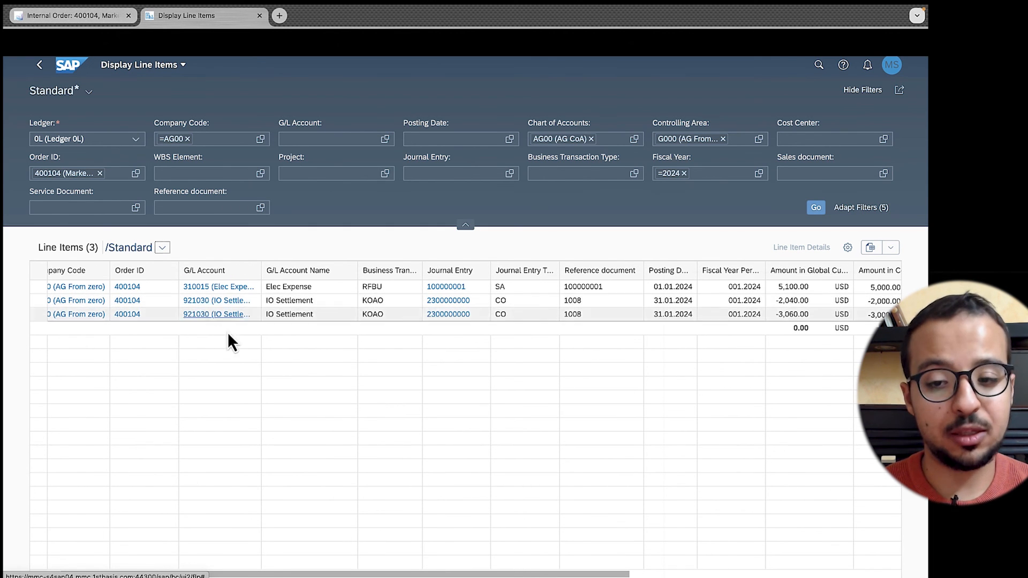
left_click_drag(354, 575, 480, 575)
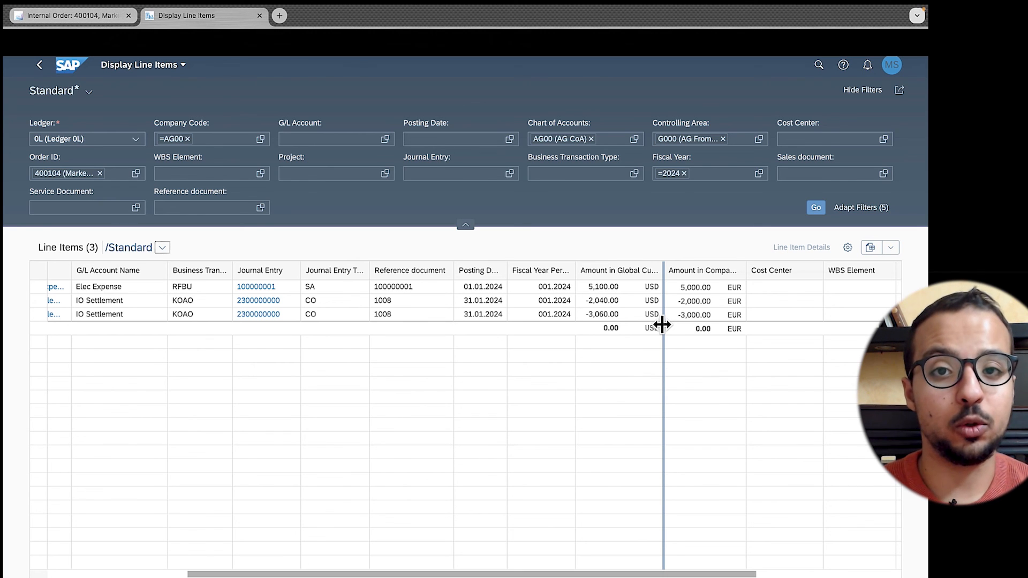
- Open the Marketing campaign 1 order for editing, change its system status to Complete (BABS), and save the order
left_click(63, 18)
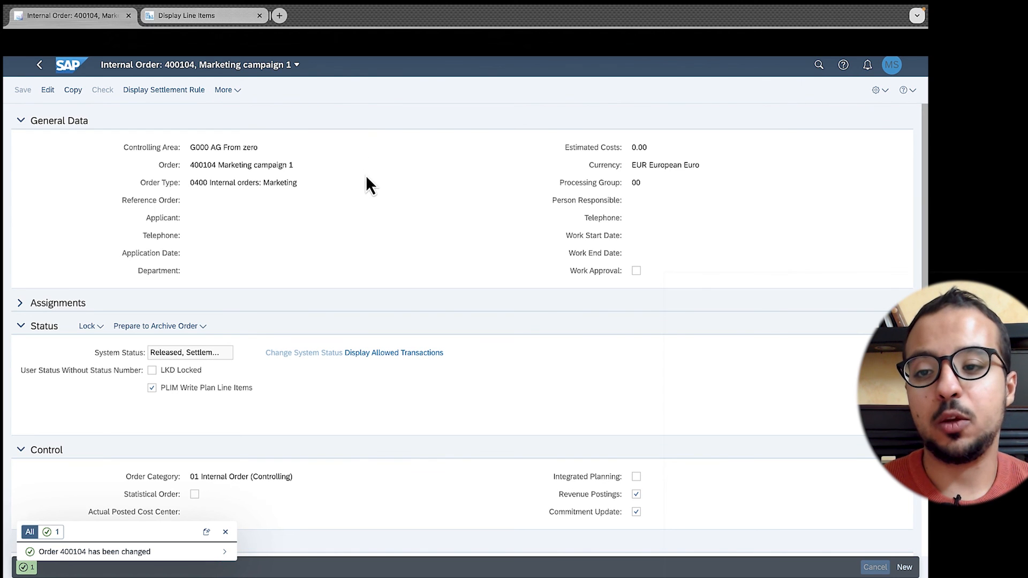
left_click(55, 94)
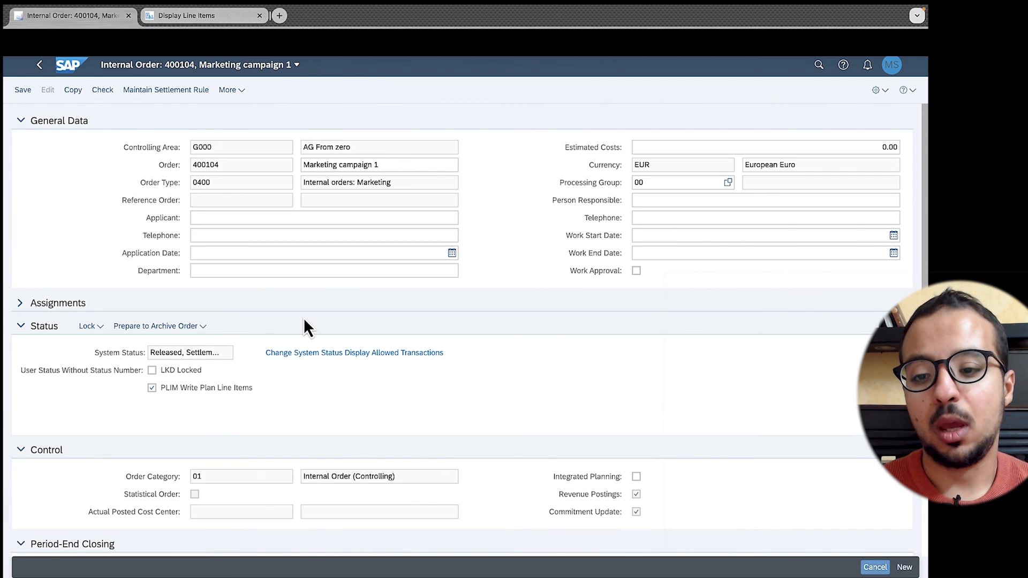
left_click(303, 354)
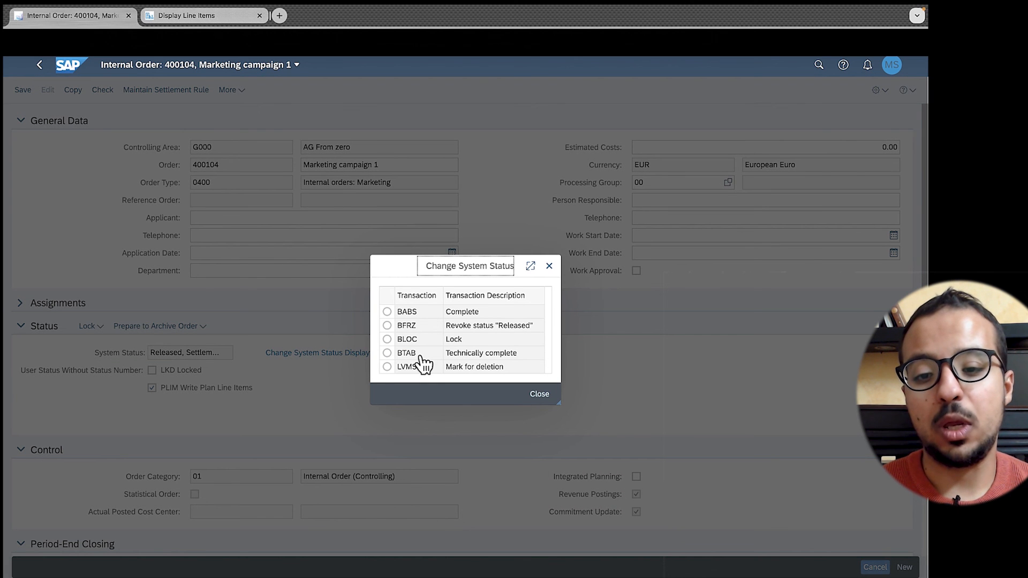
left_click(387, 312)
left_click(403, 312)
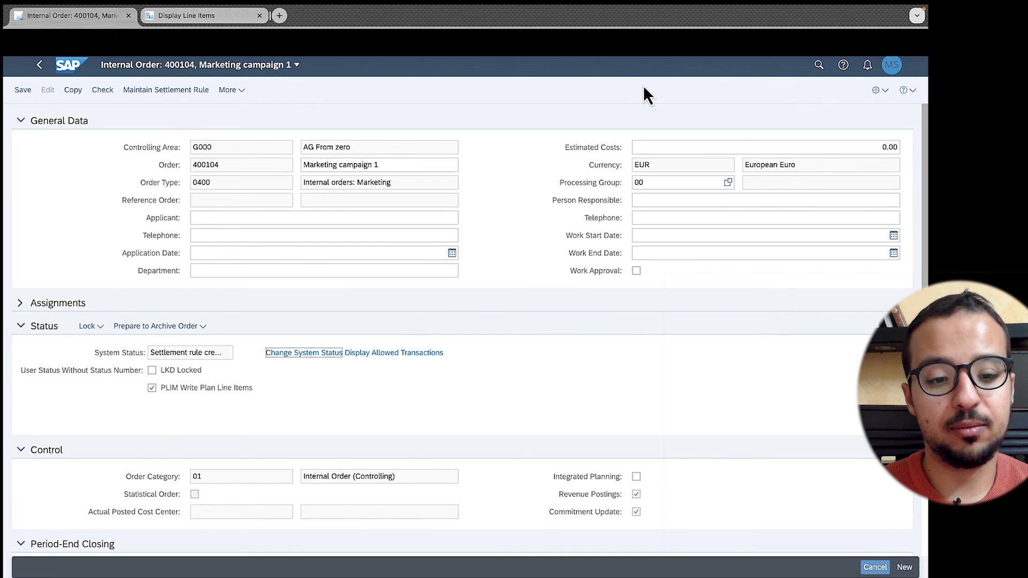
left_click(22, 90)
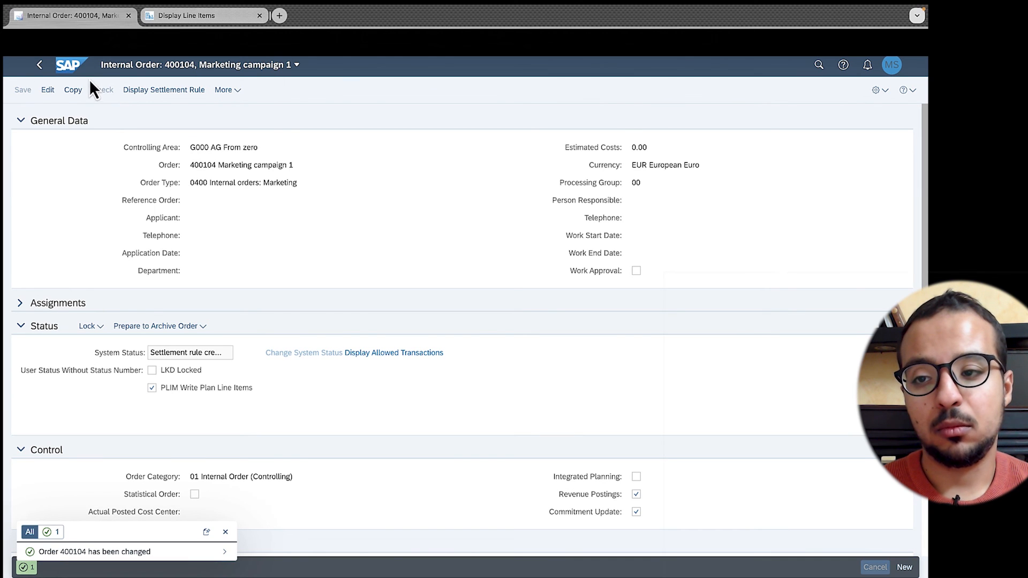
- Open Post General Journal Entries from Overhead Cost Management (CO-OM) in a separate browser tab and set the journal entry date to 02.01.2024
right_click(74, 64)
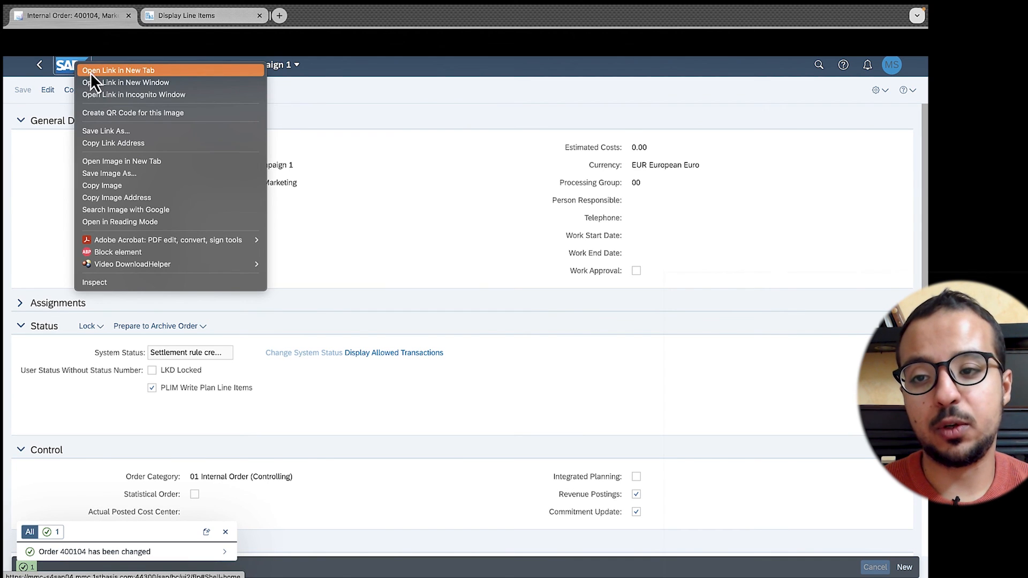
left_click(90, 73)
left_click(341, 17)
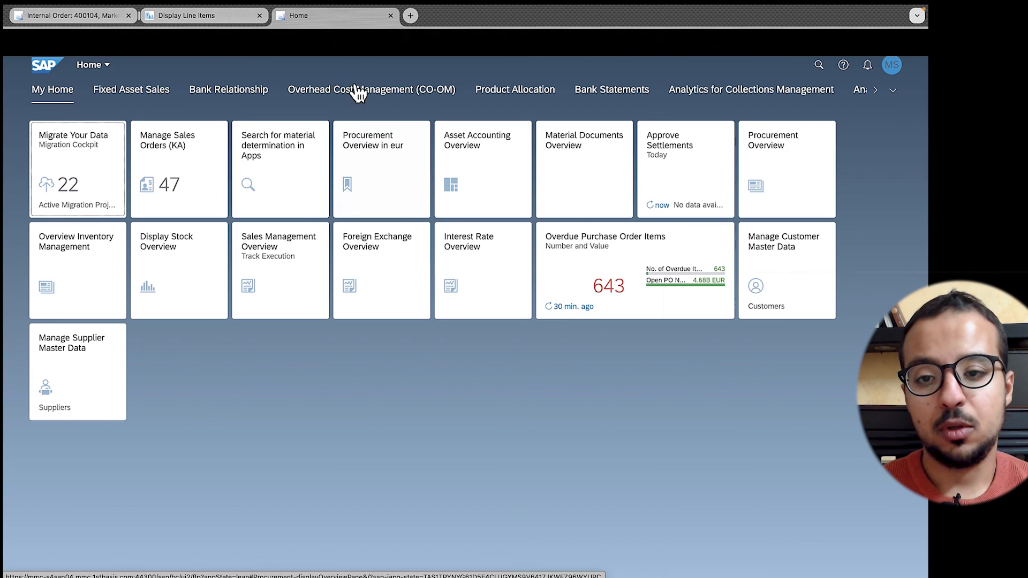
left_click(356, 91)
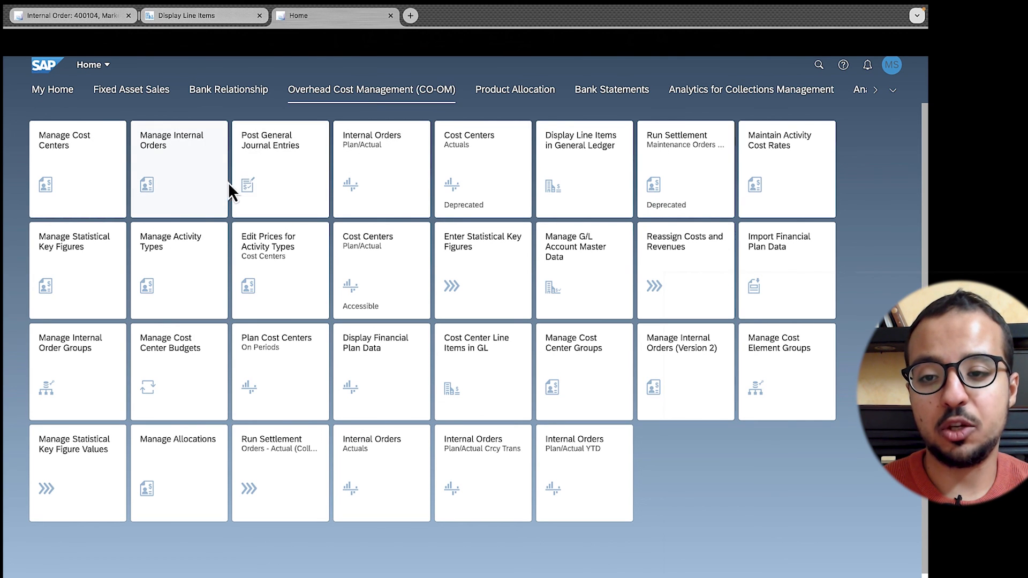
left_click(265, 164)
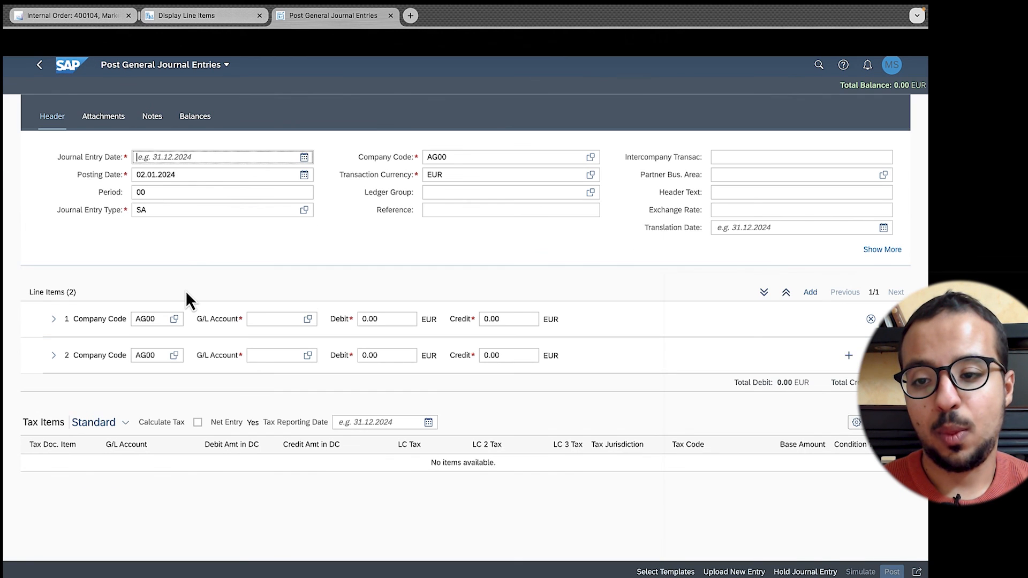
type("02.01.2024")
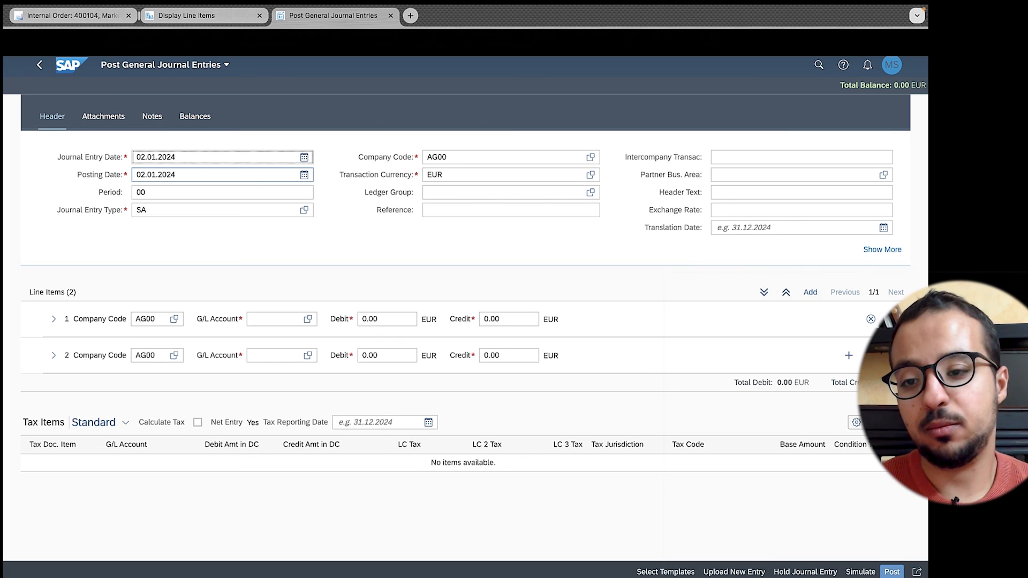
- Enter G/L account 310015 (Elec Expense) with a debit of 1000 EUR in the first line item
left_click(273, 319)
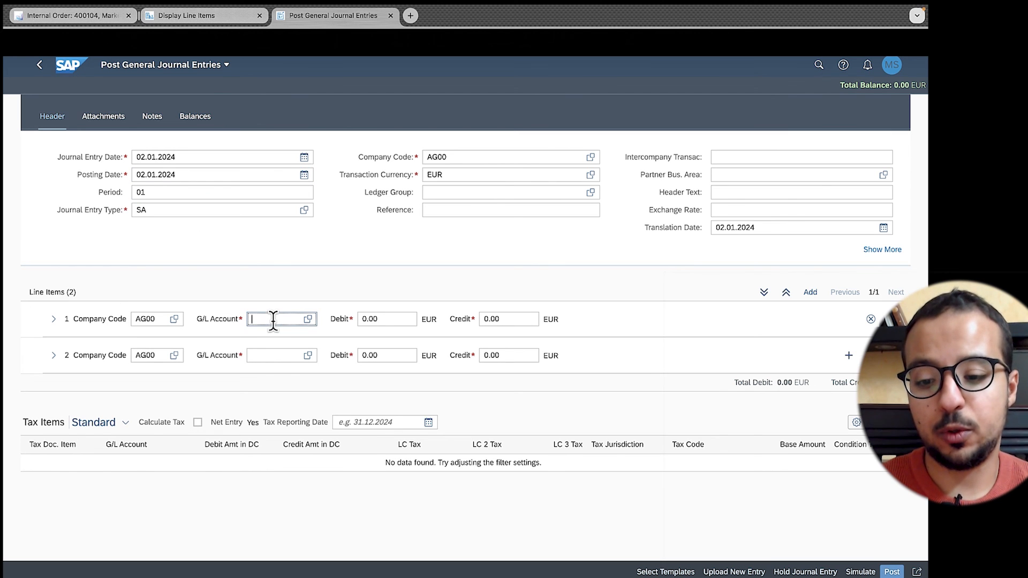
type("310001")
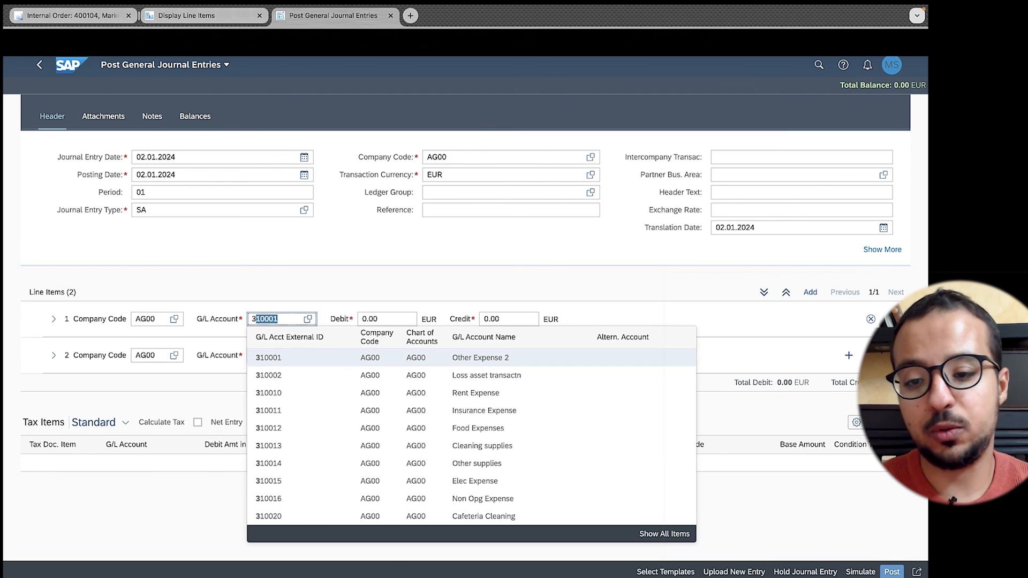
left_click(379, 481)
left_click(377, 320)
type("1000")
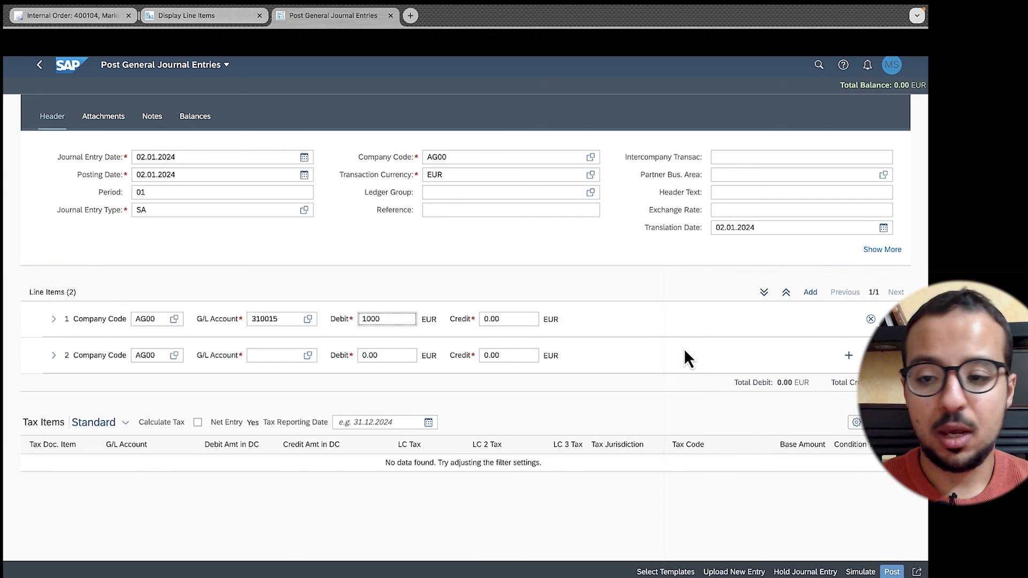
- Try to assign order 400104 to the first line item in its account assignment details, and open the details of the resulting message
left_click(53, 321)
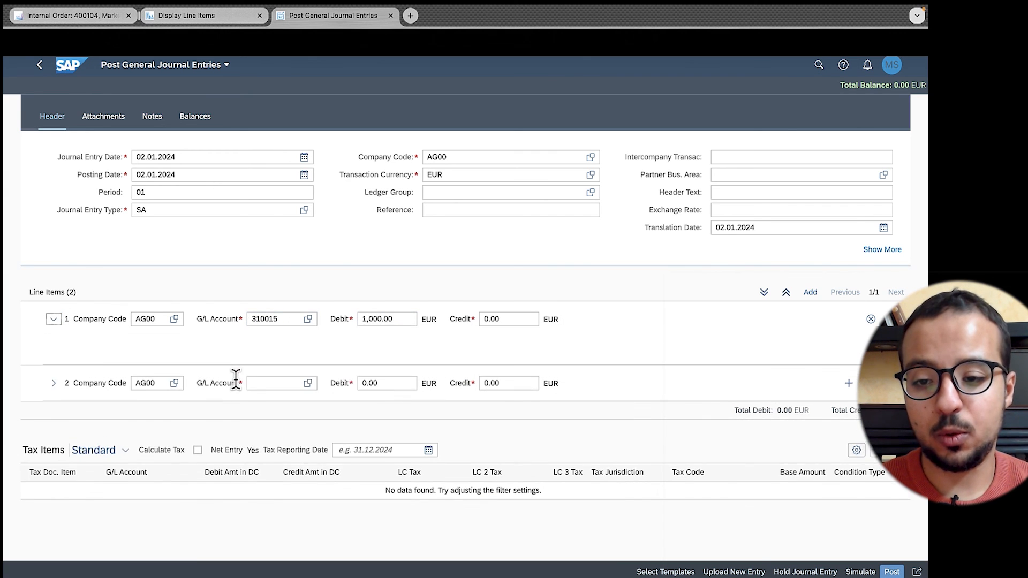
scroll(578, 449, "down", 1)
left_click(619, 433)
type("400104")
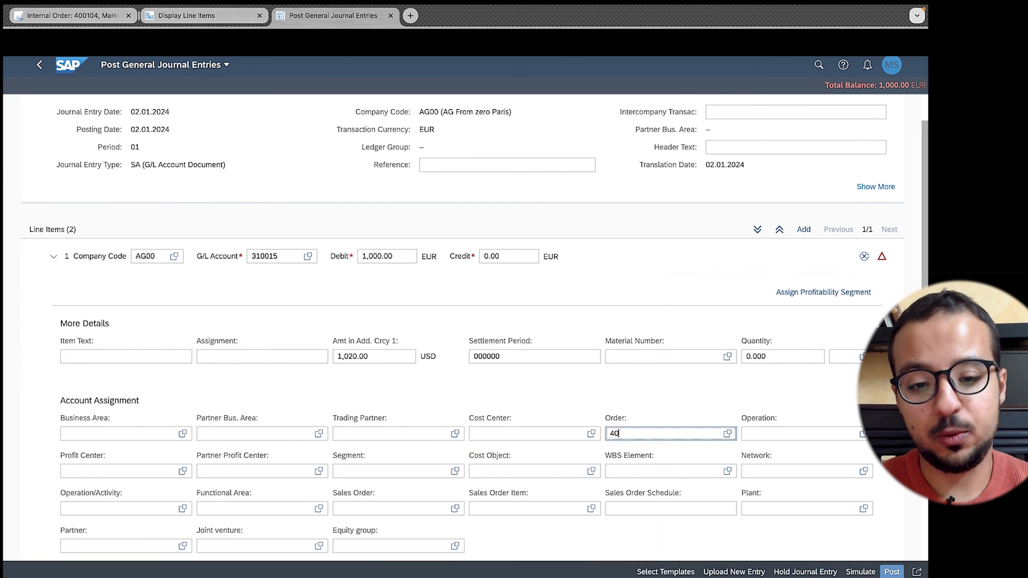
key("Return")
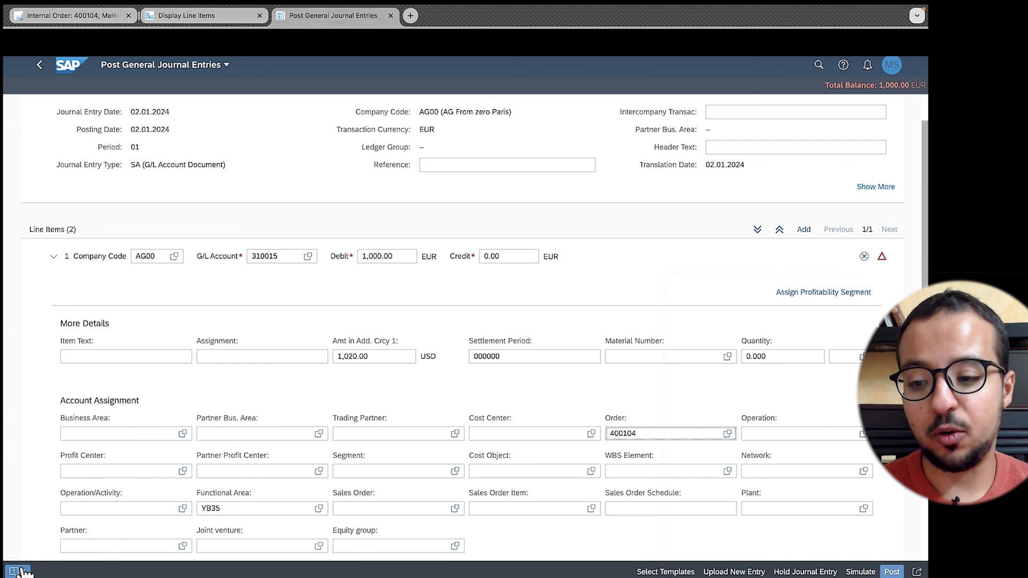
left_click(21, 572)
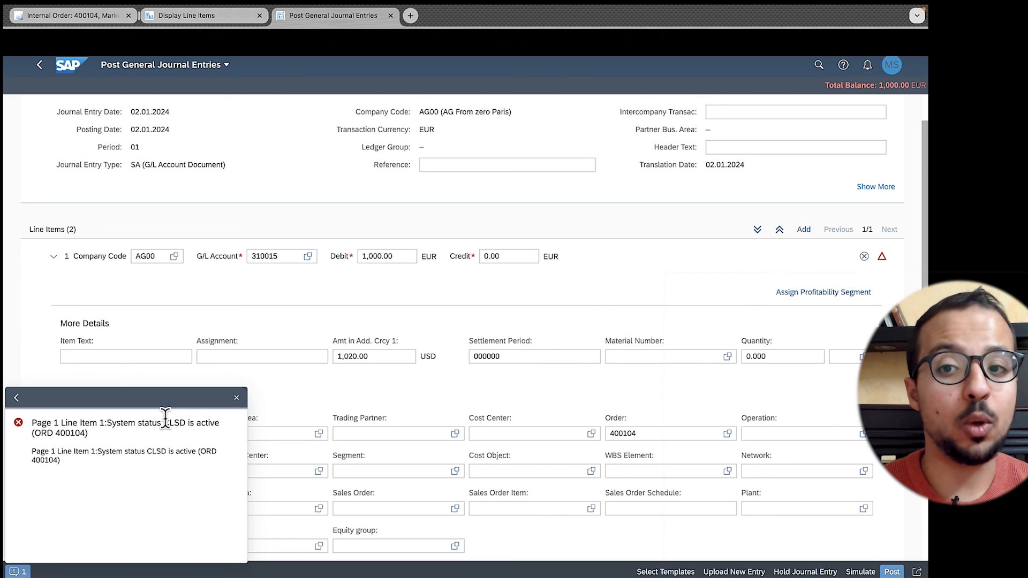
scroll(205, 478, "down", 2)
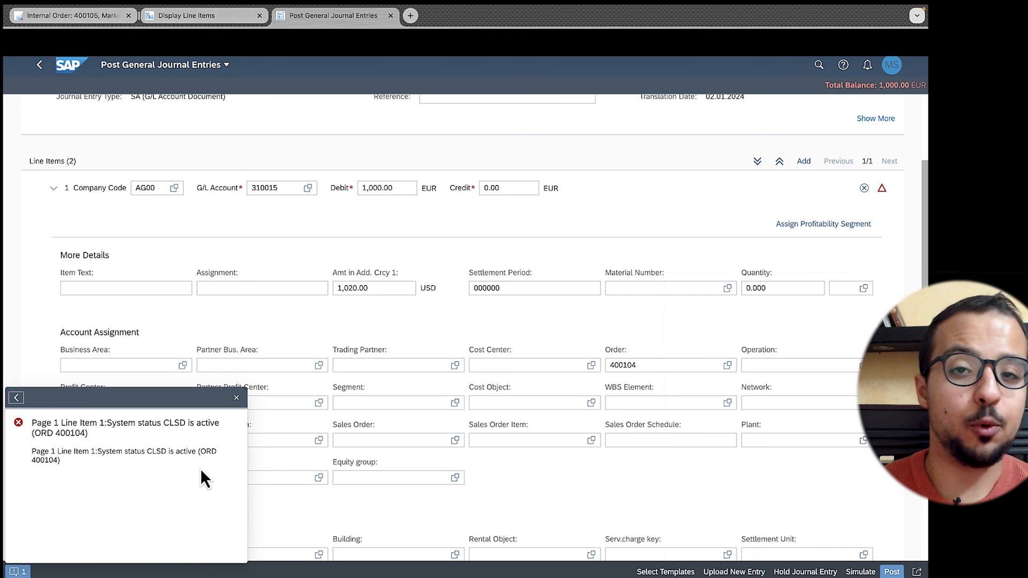